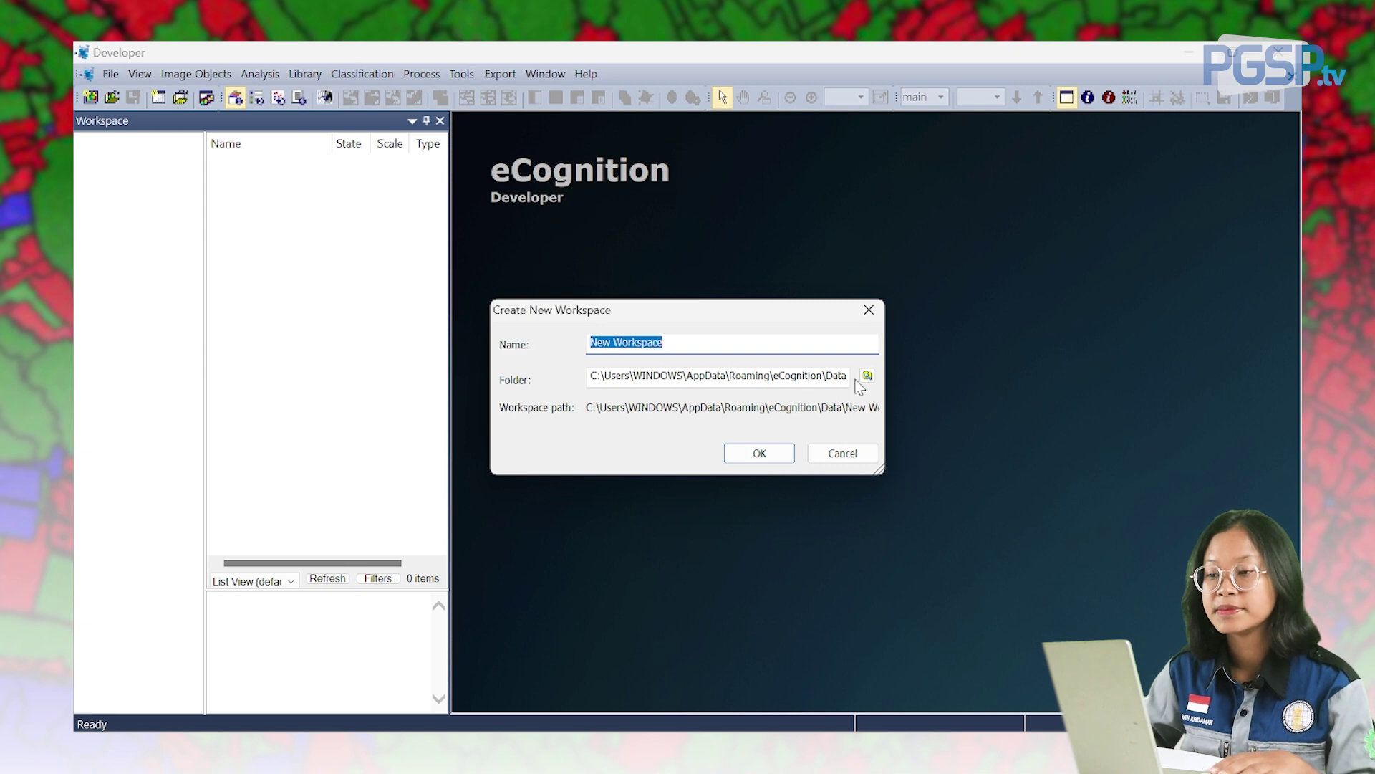
Browse to the kp folder in Coolyeah > Semester 6 on New Volume (D:) as the new workspace's location
{"action": "left_click", "coordinate": [867, 376]}
{"action": "scroll", "coordinate": [641, 401], "scroll_direction": "down", "scroll_amount": 5}
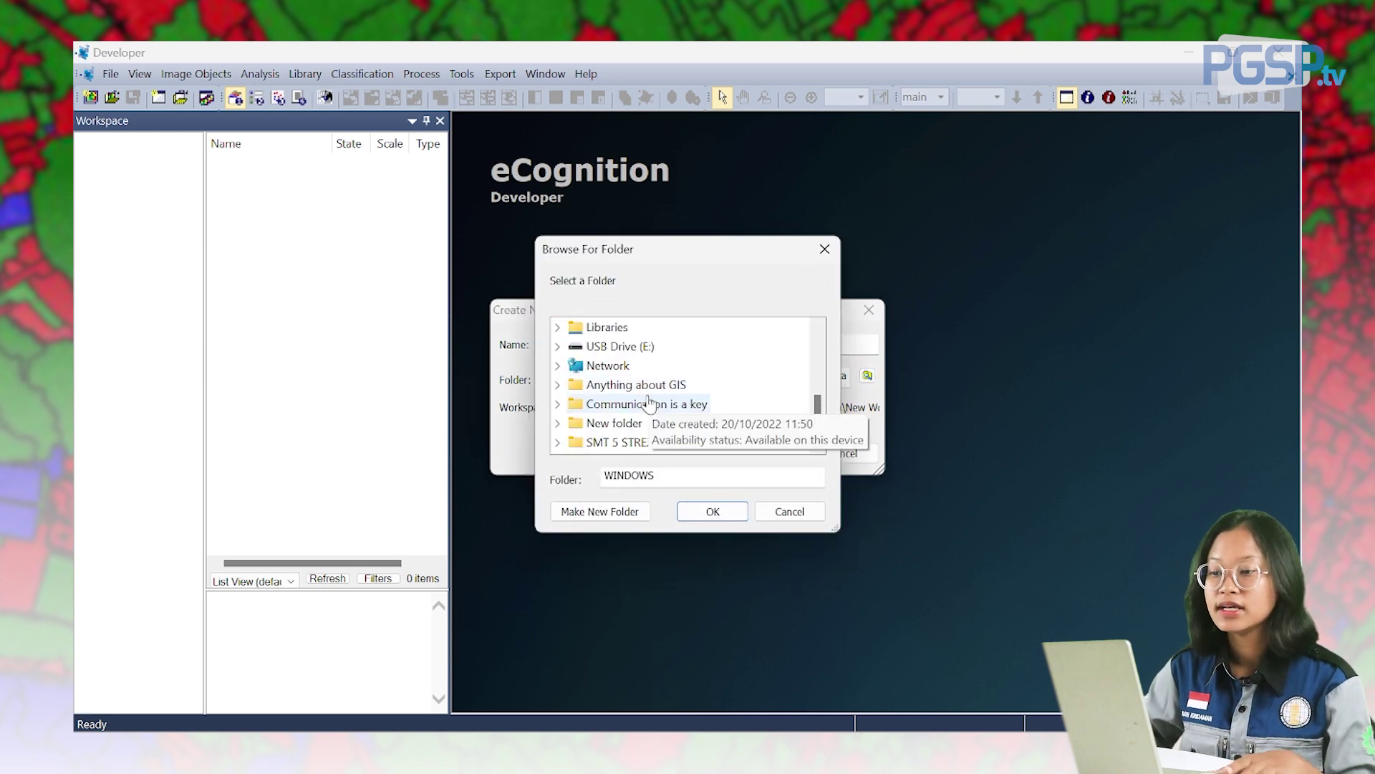
{"action": "scroll", "coordinate": [620, 373], "scroll_direction": "up", "scroll_amount": 1}
{"action": "scroll", "coordinate": [627, 401], "scroll_direction": "down", "scroll_amount": 1}
{"action": "scroll", "coordinate": [627, 401], "scroll_direction": "up", "scroll_amount": 1}
{"action": "scroll", "coordinate": [621, 386], "scroll_direction": "down", "scroll_amount": 1}
{"action": "scroll", "coordinate": [624, 394], "scroll_direction": "up", "scroll_amount": 3}
{"action": "scroll", "coordinate": [626, 419], "scroll_direction": "down", "scroll_amount": 1}
{"action": "left_click", "coordinate": [571, 424]}
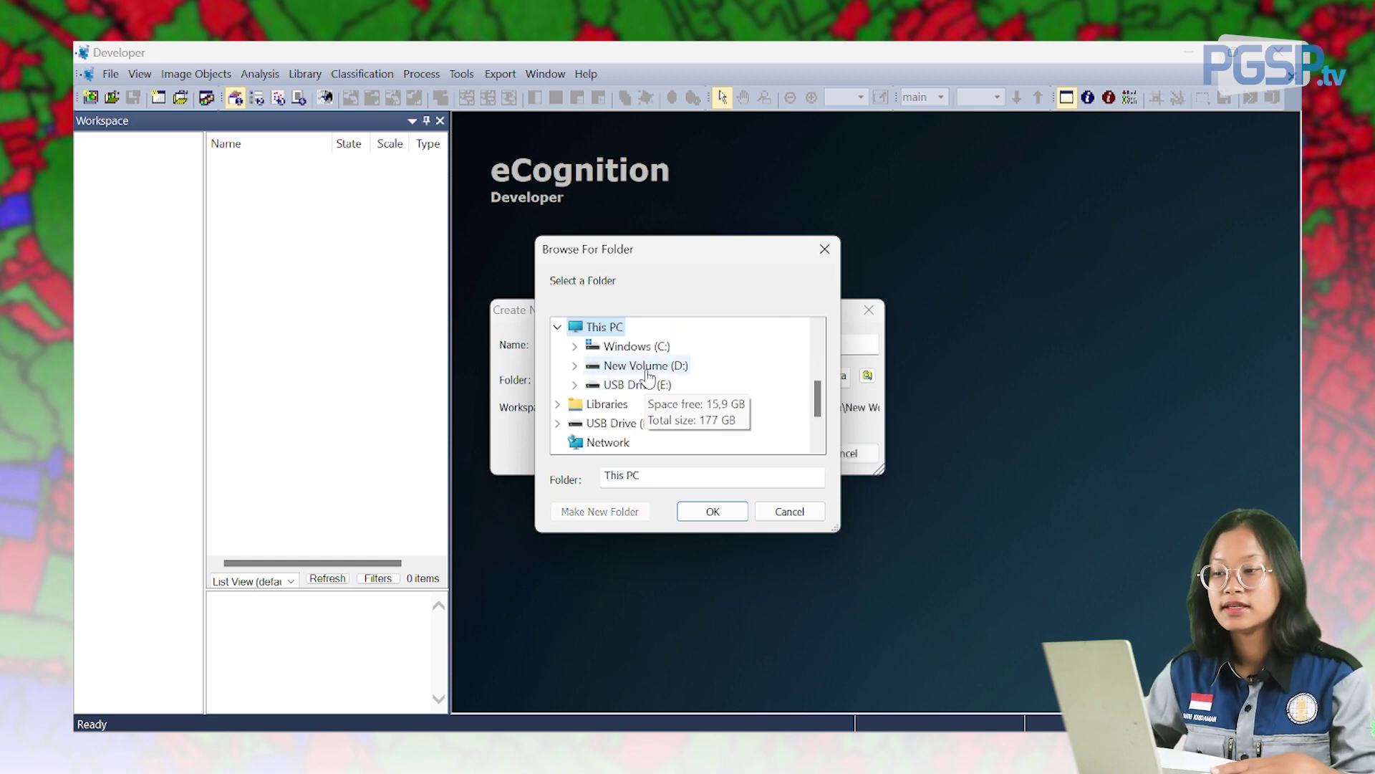
{"action": "left_click", "coordinate": [602, 371]}
{"action": "scroll", "coordinate": [651, 392], "scroll_direction": "up", "scroll_amount": 1}
{"action": "left_click", "coordinate": [648, 364]}
{"action": "scroll", "coordinate": [666, 409], "scroll_direction": "down", "scroll_amount": 3}
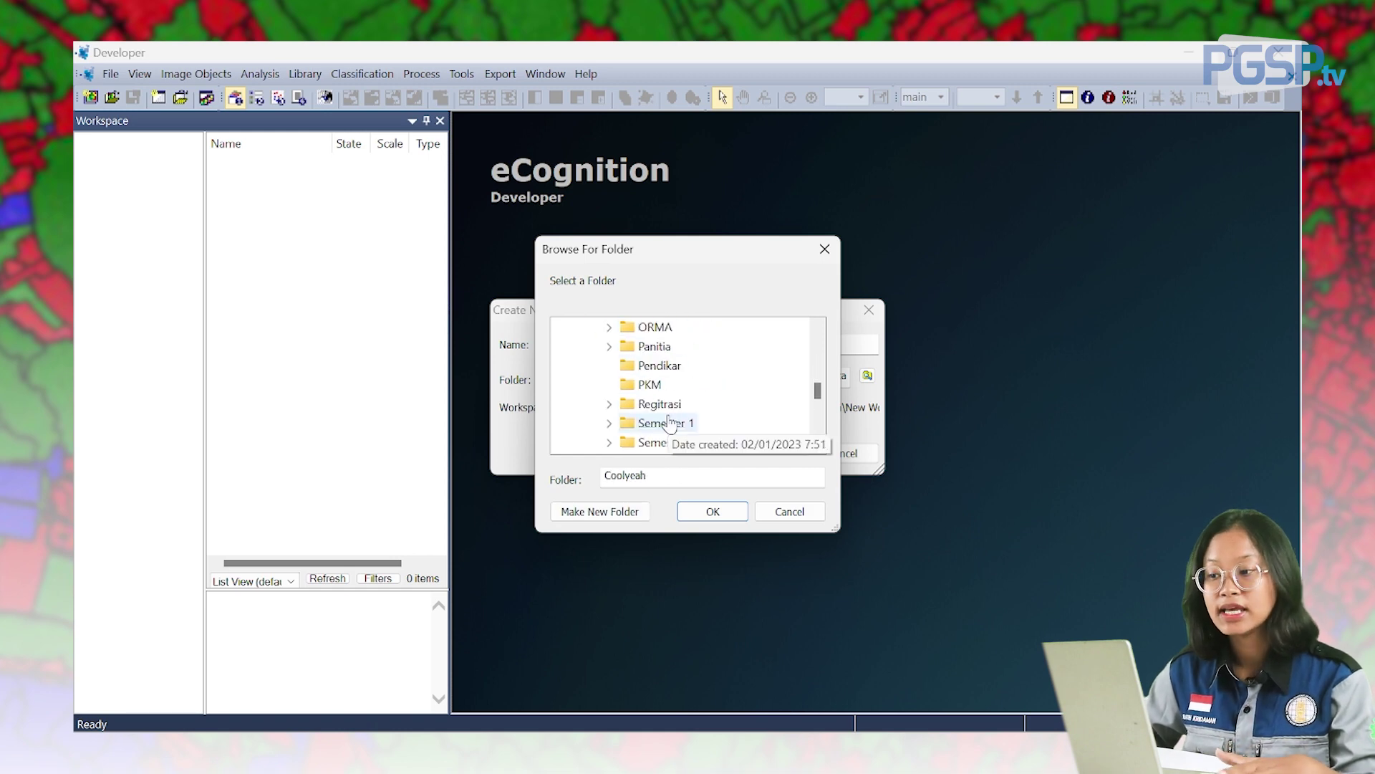
{"action": "left_click", "coordinate": [668, 406]}
{"action": "scroll", "coordinate": [670, 413], "scroll_direction": "down", "scroll_amount": 1}
{"action": "left_click", "coordinate": [660, 367]}
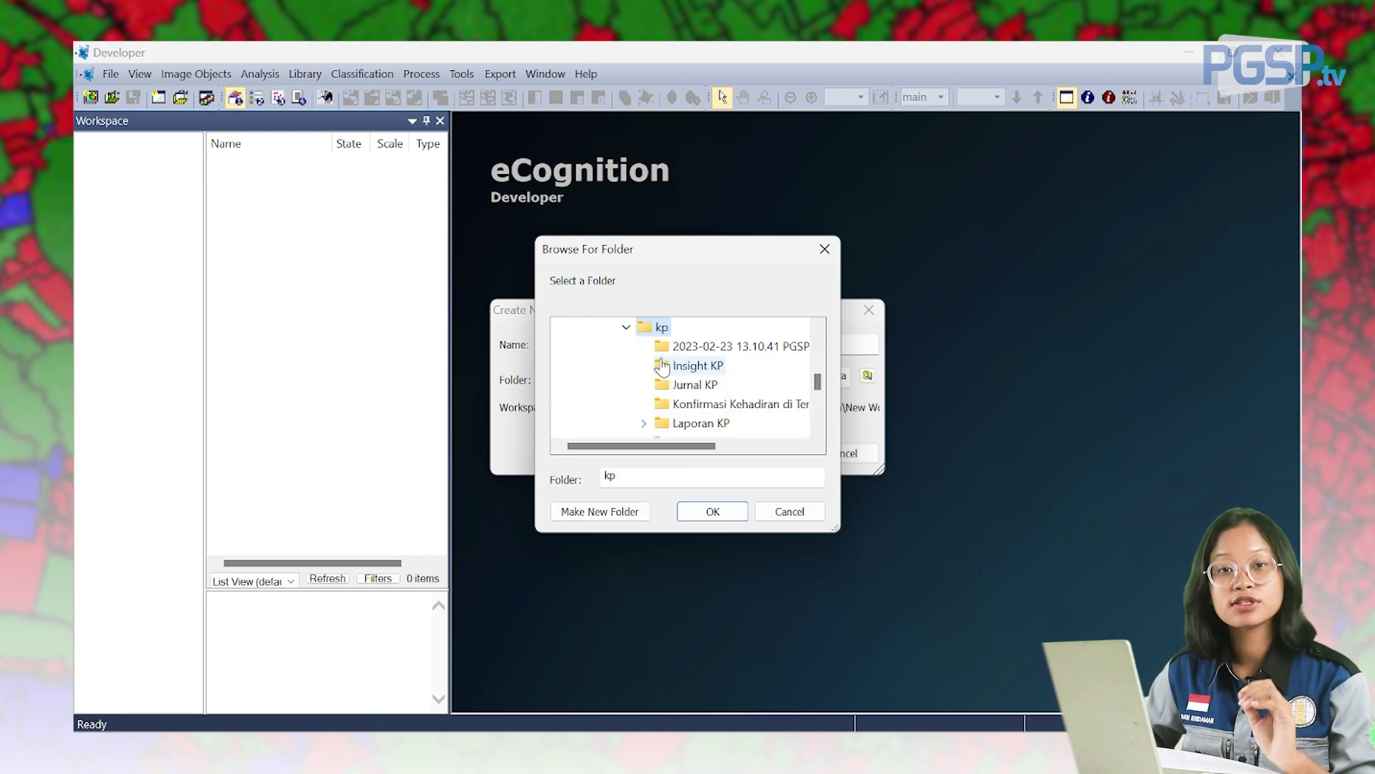
Enter ECOG 2017 as the folder name and create the workspace under its default name
{"action": "double_click", "coordinate": [660, 475]}
{"action": "key", "text": "Caps_Lock"}
{"action": "type", "text": "E"}
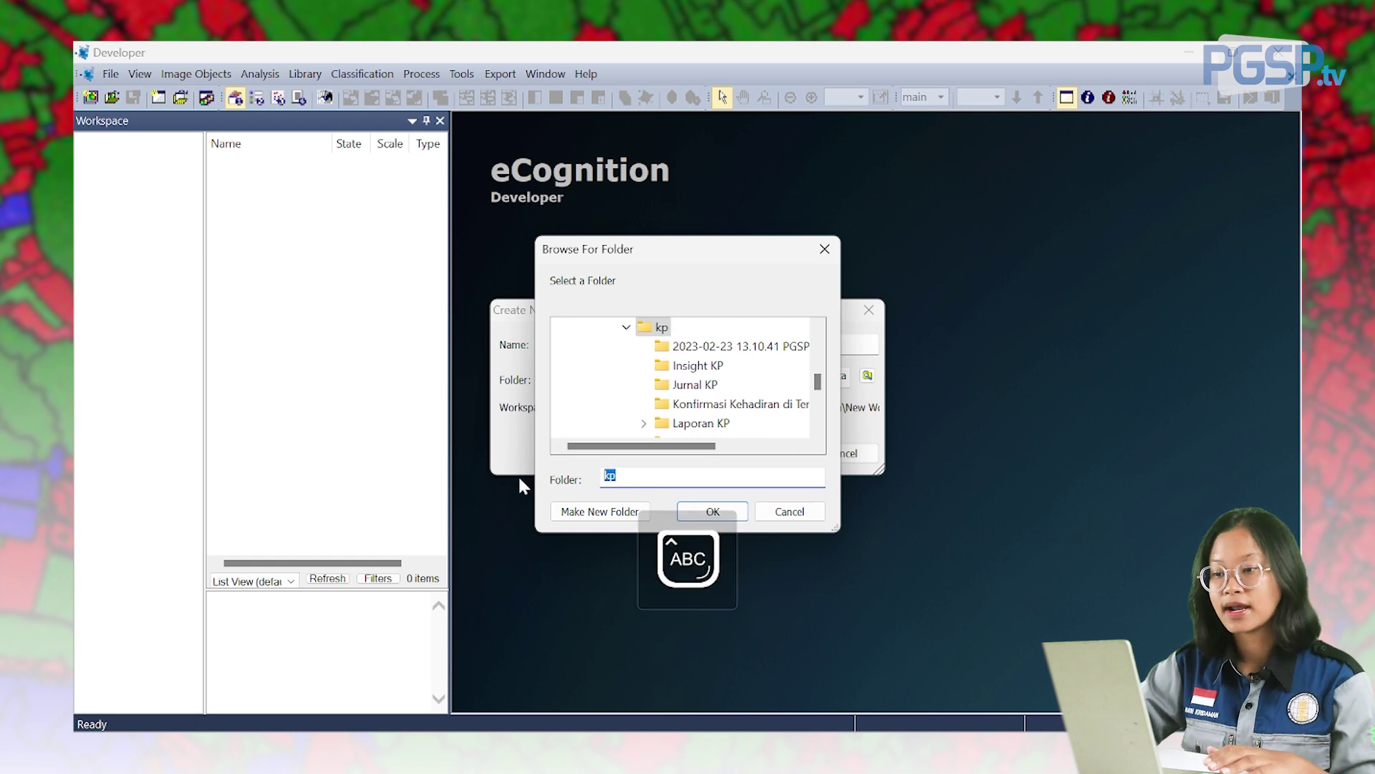
{"action": "type", "text": "COG 2017"}
{"action": "key", "text": "Caps_Lock"}
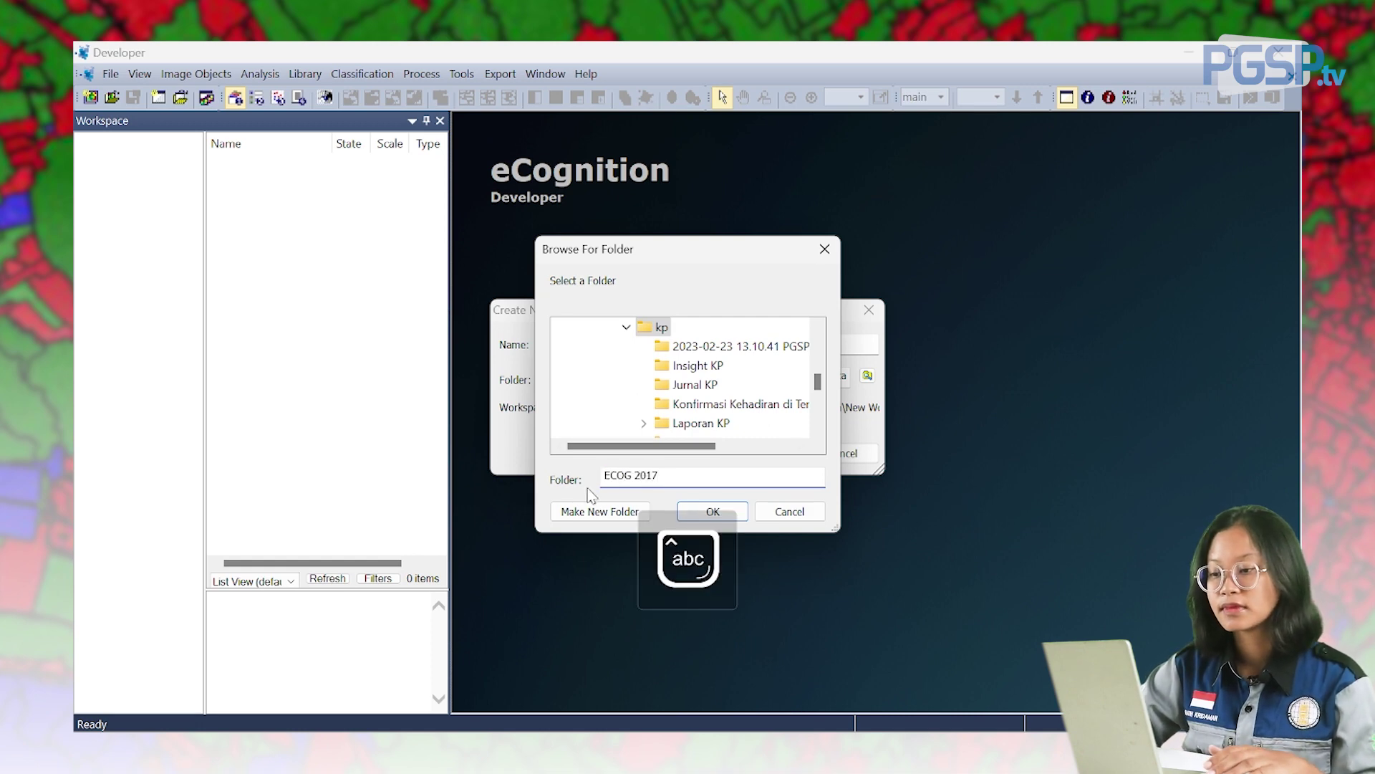
{"action": "left_click", "coordinate": [698, 511]}
{"action": "left_click", "coordinate": [768, 450]}
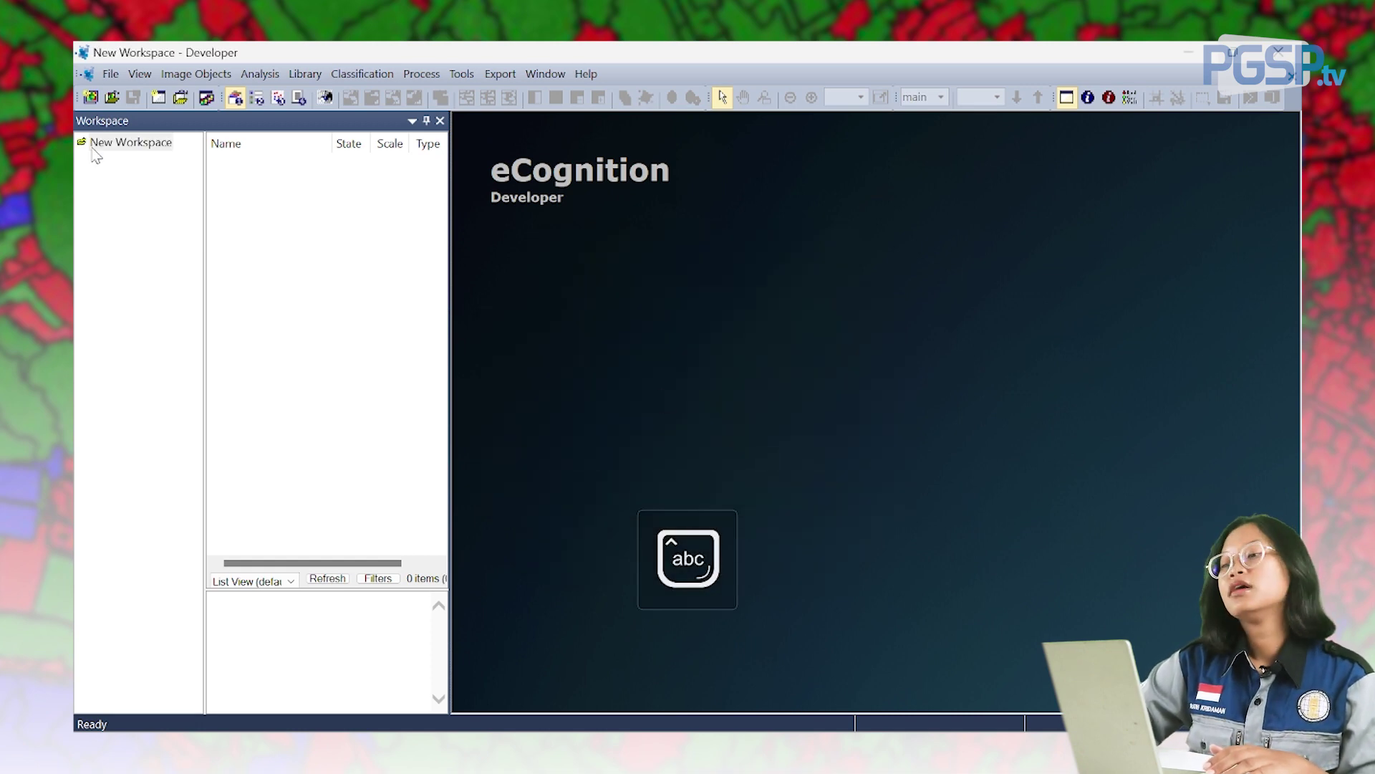
Start a new project and browse for its image layers to D:\Coolyeah\Semester 6\kp\Olah Data\INTI 2017
{"action": "left_click", "coordinate": [117, 74]}
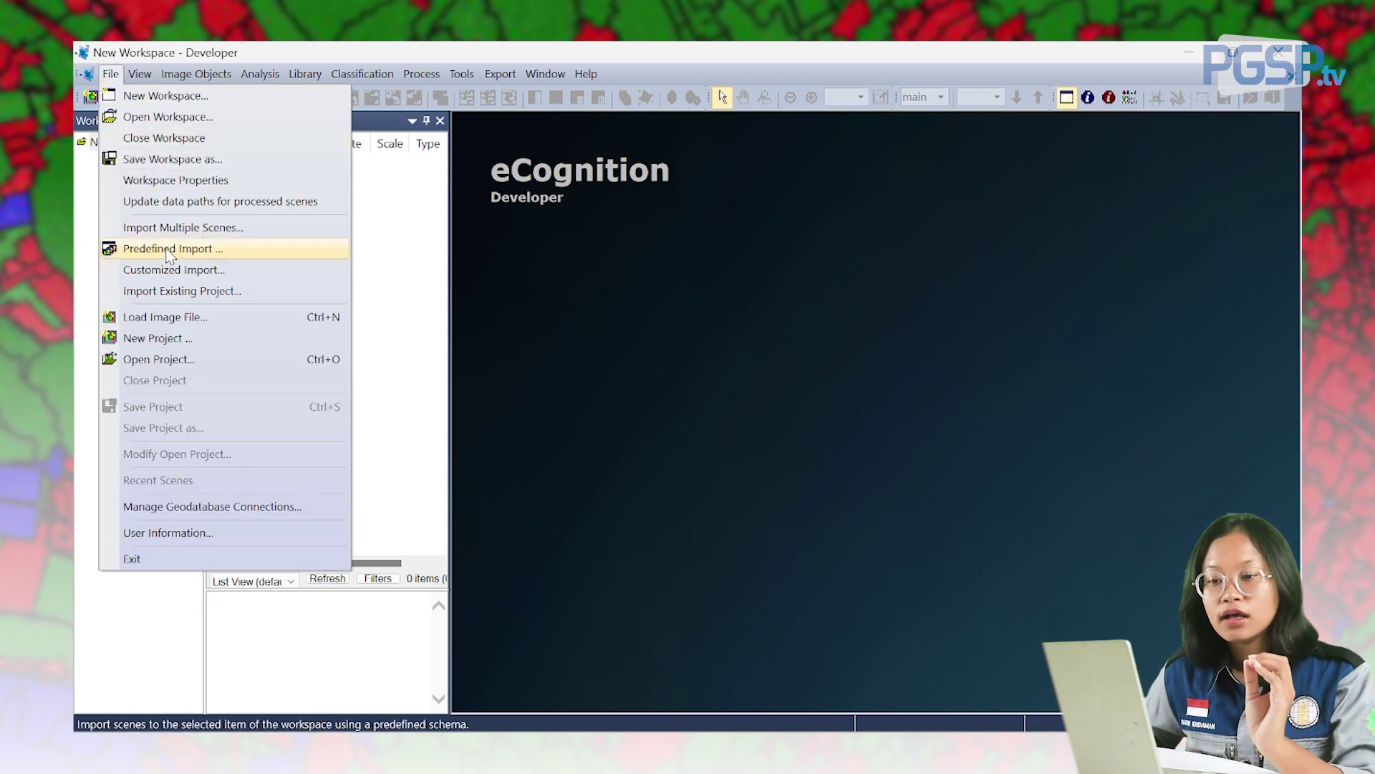
{"action": "left_click", "coordinate": [175, 341]}
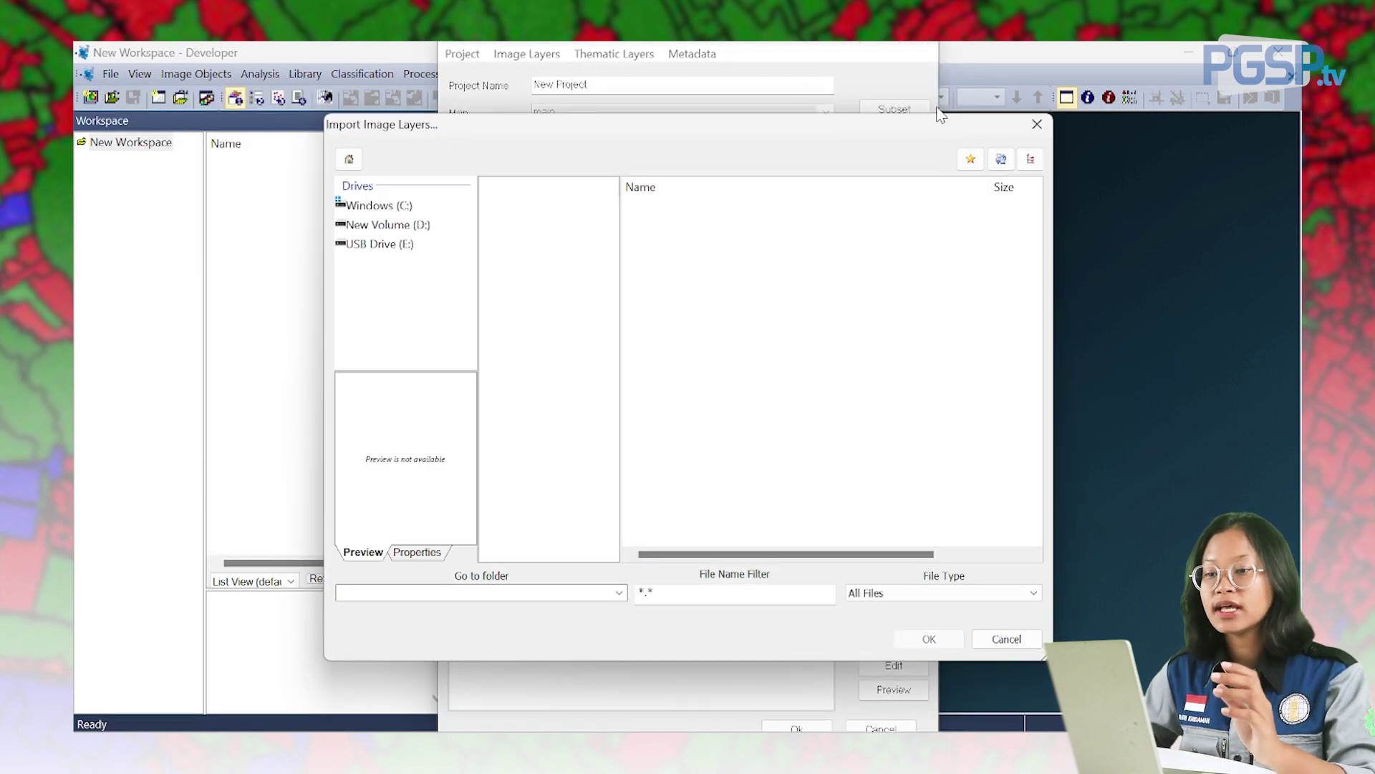
{"action": "left_click", "coordinate": [388, 225]}
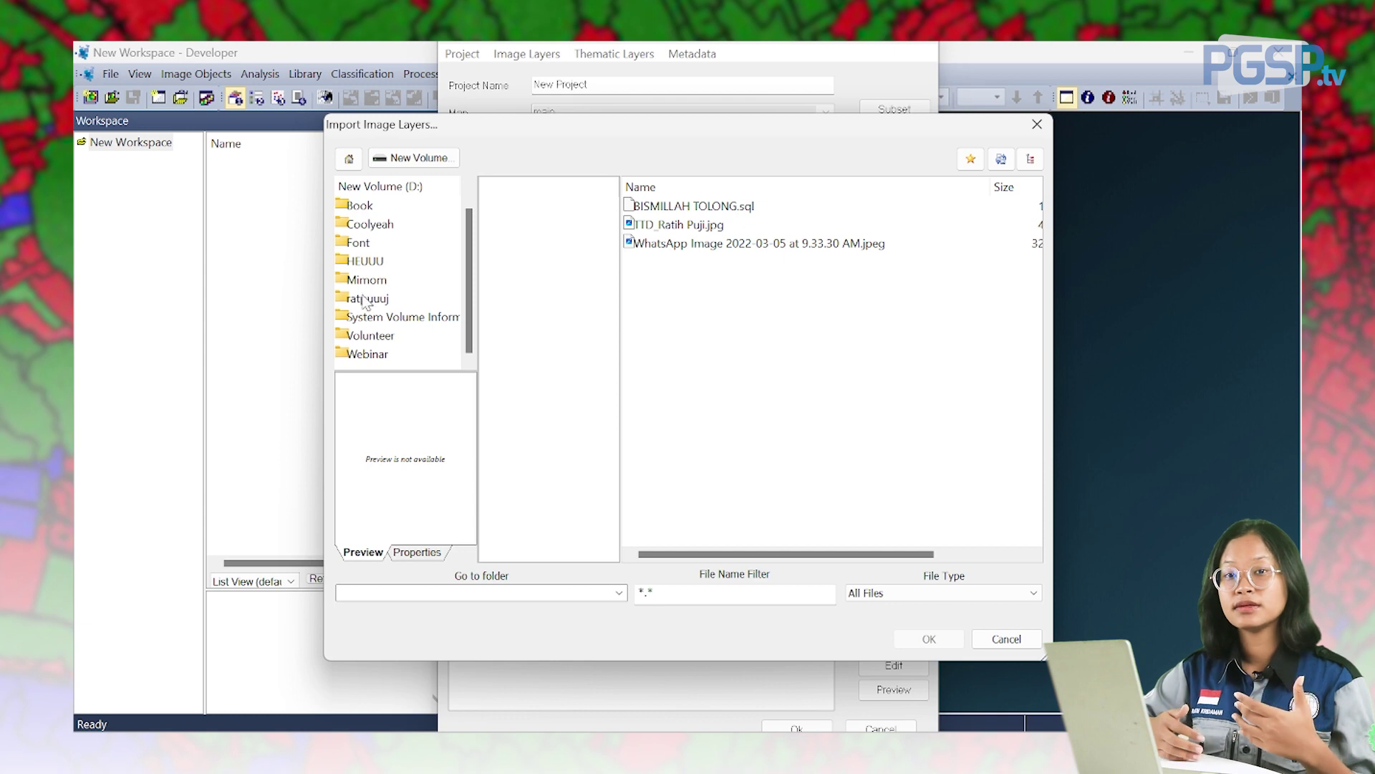
{"action": "left_click", "coordinate": [367, 225]}
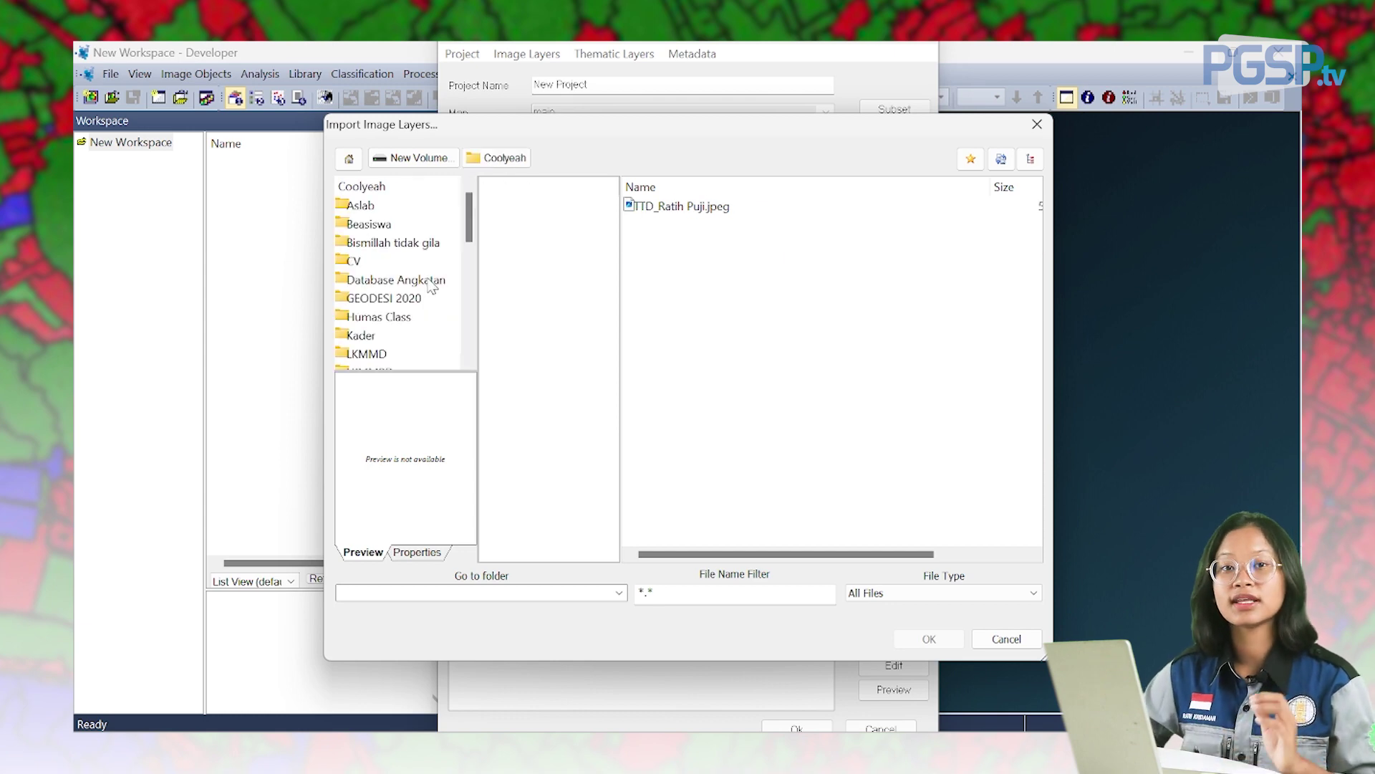
{"action": "scroll", "coordinate": [409, 279], "scroll_direction": "down", "scroll_amount": 5}
{"action": "scroll", "coordinate": [401, 312], "scroll_direction": "down", "scroll_amount": 2}
{"action": "left_click", "coordinate": [379, 281]}
{"action": "left_click", "coordinate": [352, 225]}
{"action": "scroll", "coordinate": [399, 307], "scroll_direction": "down", "scroll_amount": 2}
{"action": "scroll", "coordinate": [399, 306], "scroll_direction": "up", "scroll_amount": 2}
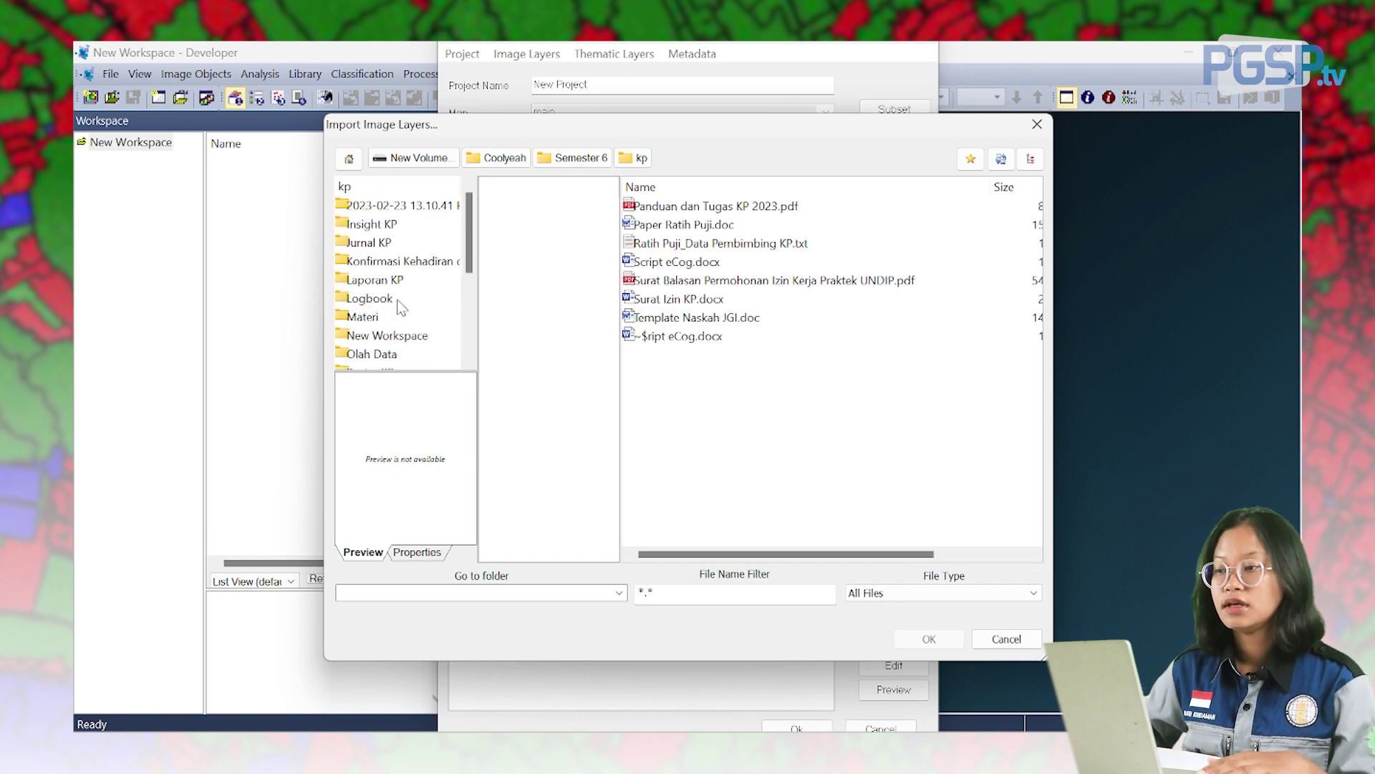
{"action": "scroll", "coordinate": [385, 322], "scroll_direction": "down", "scroll_amount": 1}
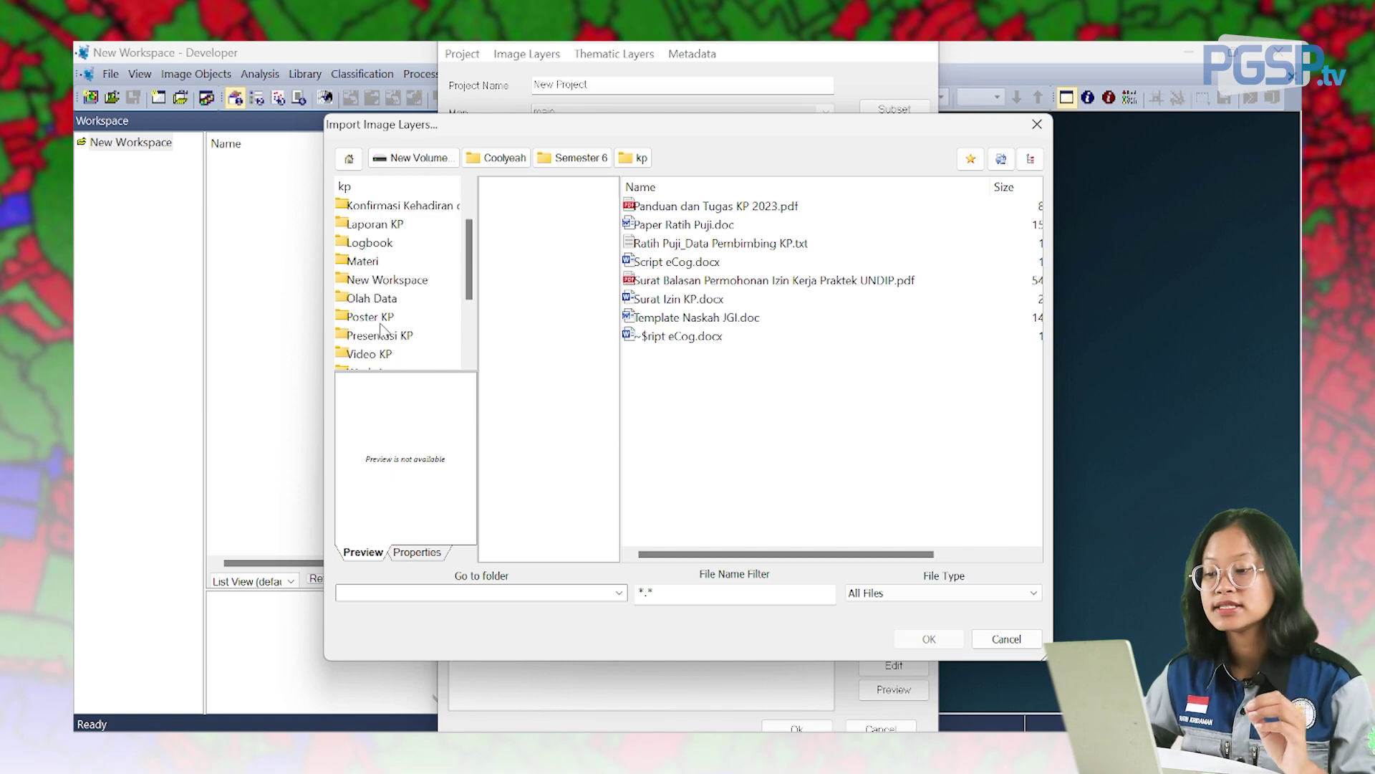
{"action": "left_click", "coordinate": [384, 301]}
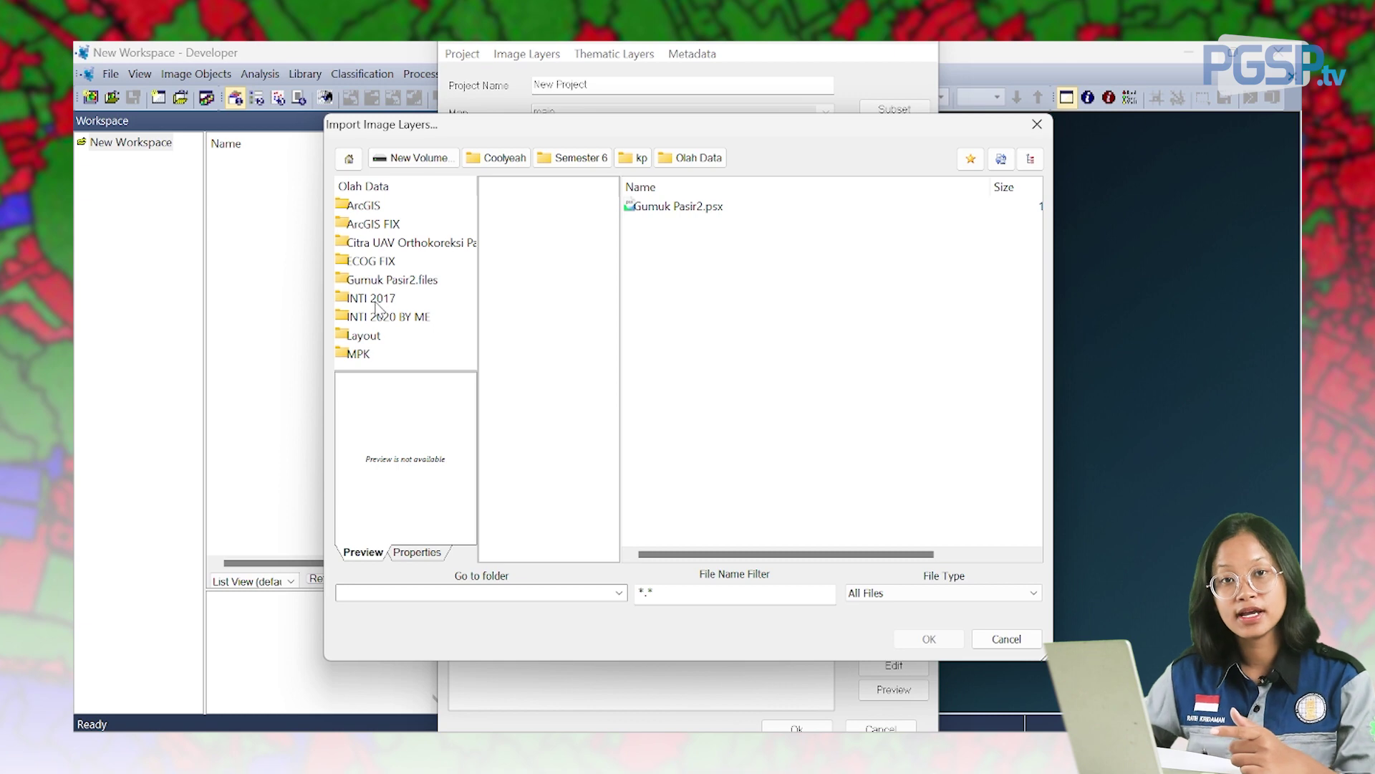
{"action": "left_click", "coordinate": [375, 301]}
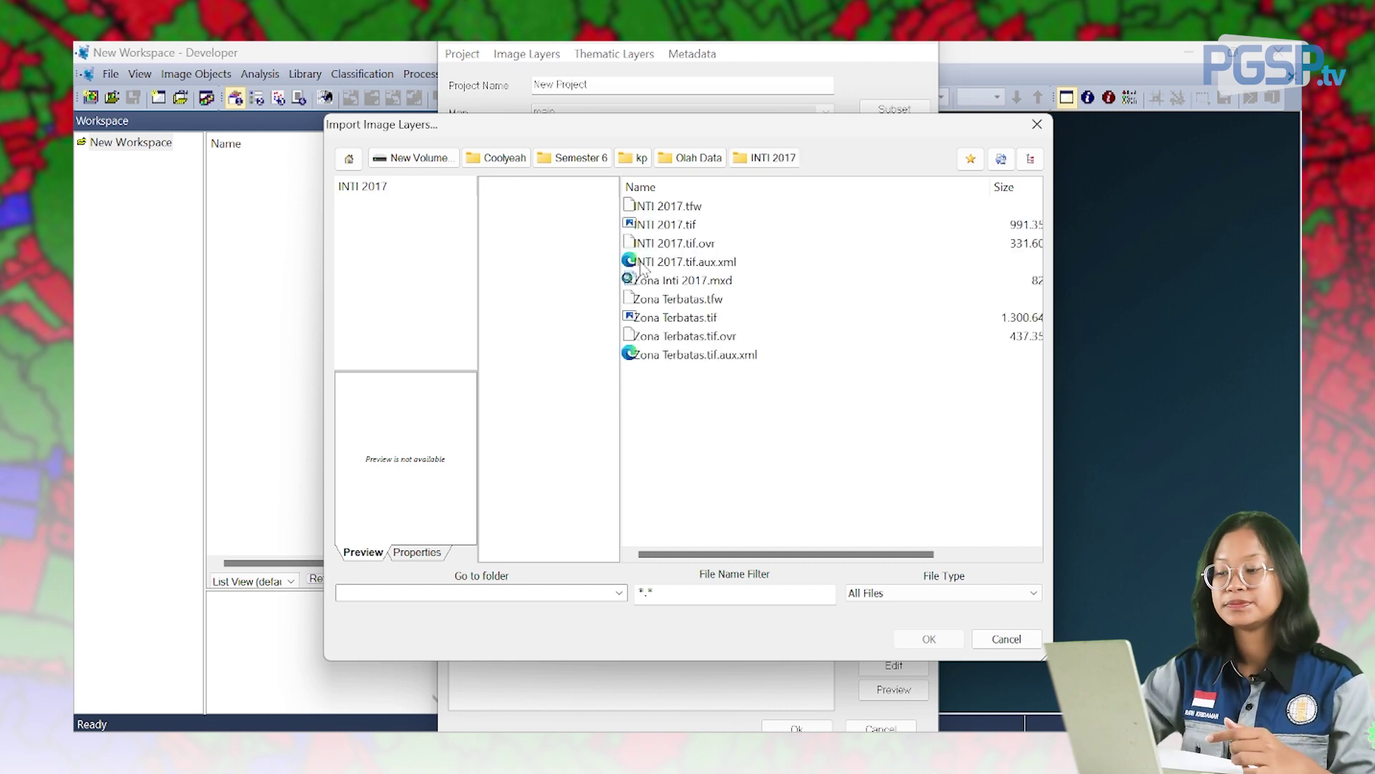
Import INTI 2017.tif as the image layers and create the project with the name INTI 2017
{"action": "left_click", "coordinate": [662, 225]}
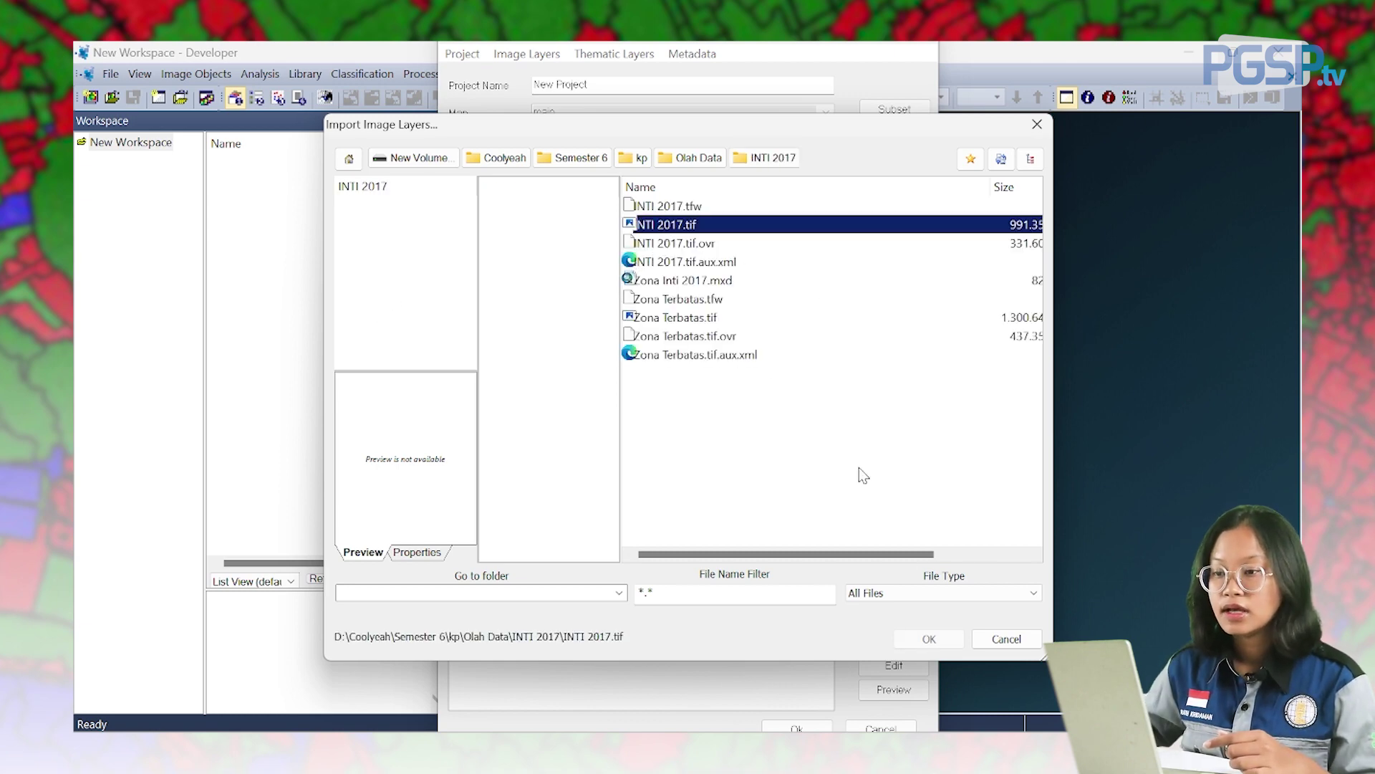
{"action": "left_click", "coordinate": [931, 637]}
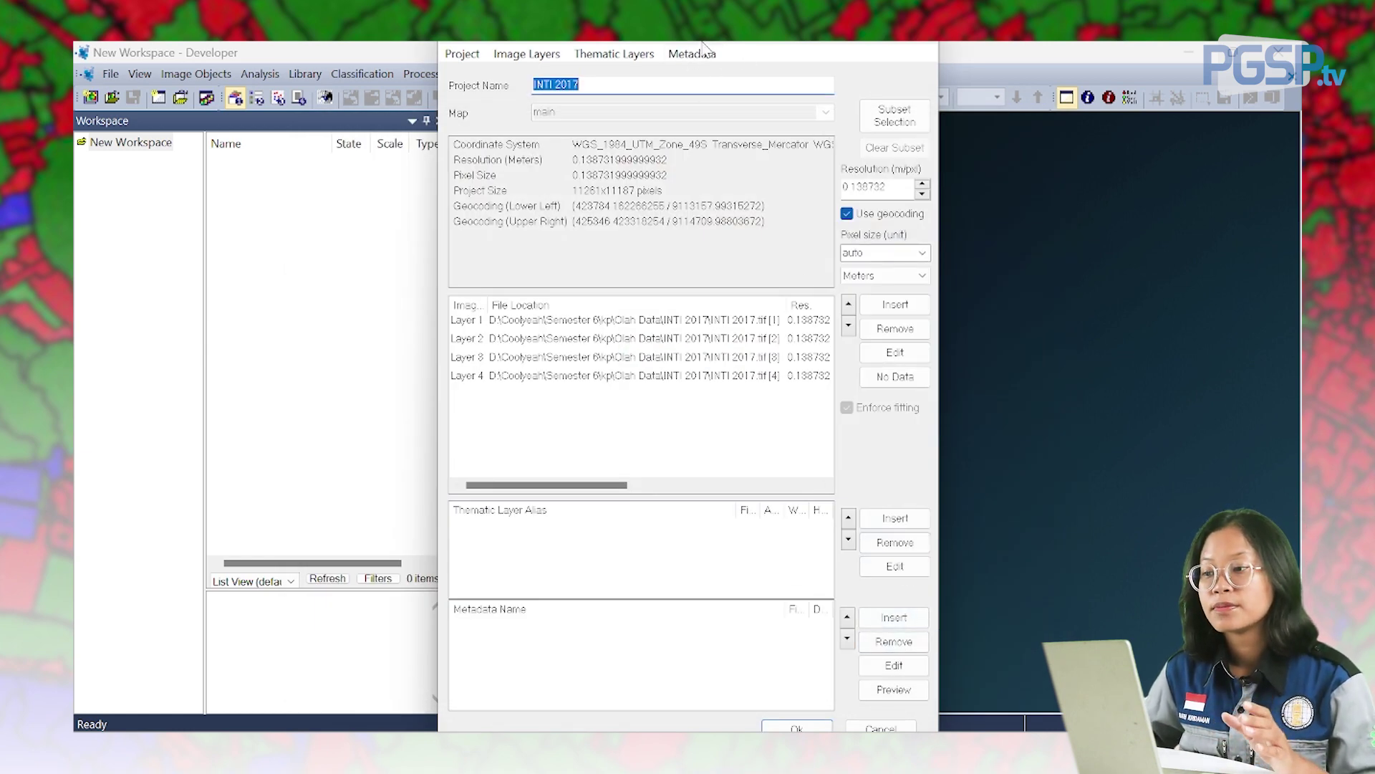
{"action": "left_click", "coordinate": [795, 725]}
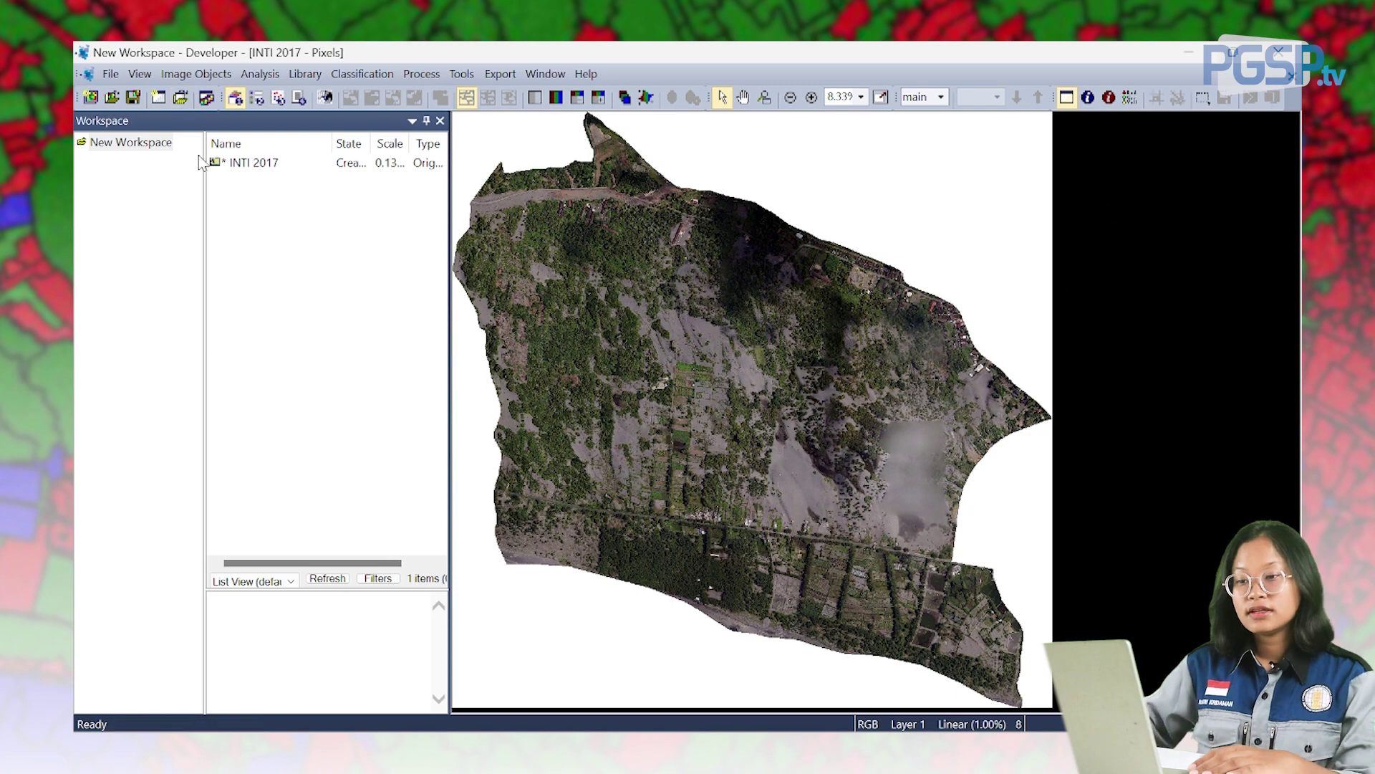
Show the process tree and append a new process that uses the multiresolution segmentation algorithm
{"action": "left_click", "coordinate": [438, 75]}
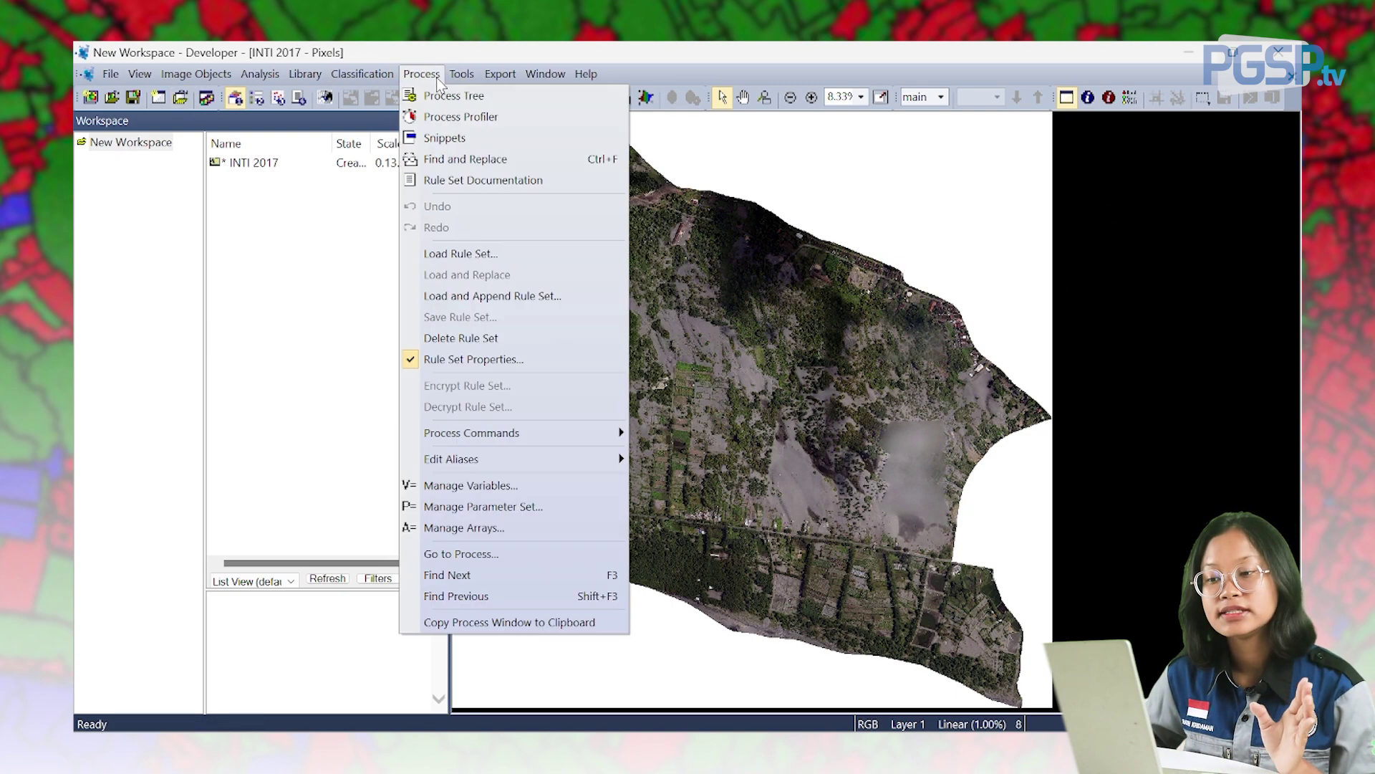
{"action": "left_click", "coordinate": [435, 96]}
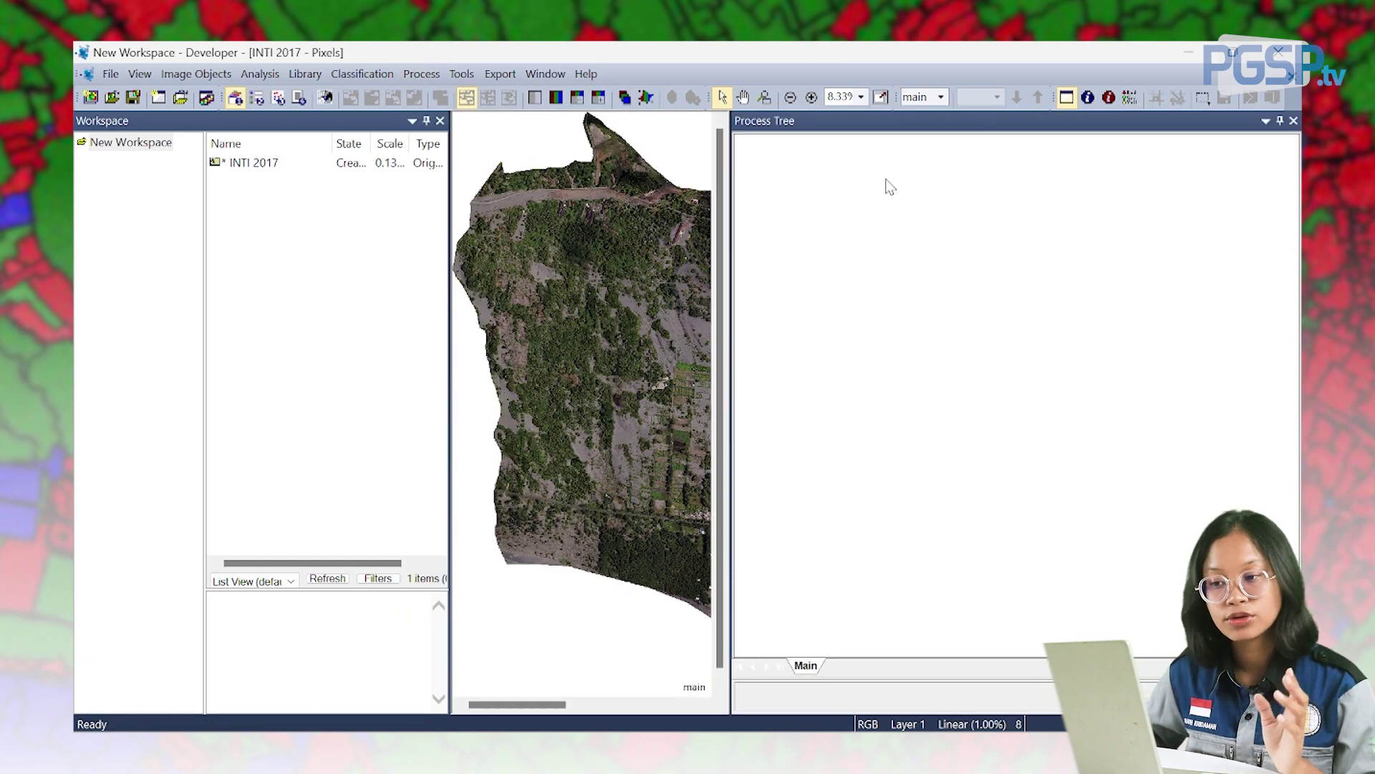
{"action": "right_click", "coordinate": [889, 186]}
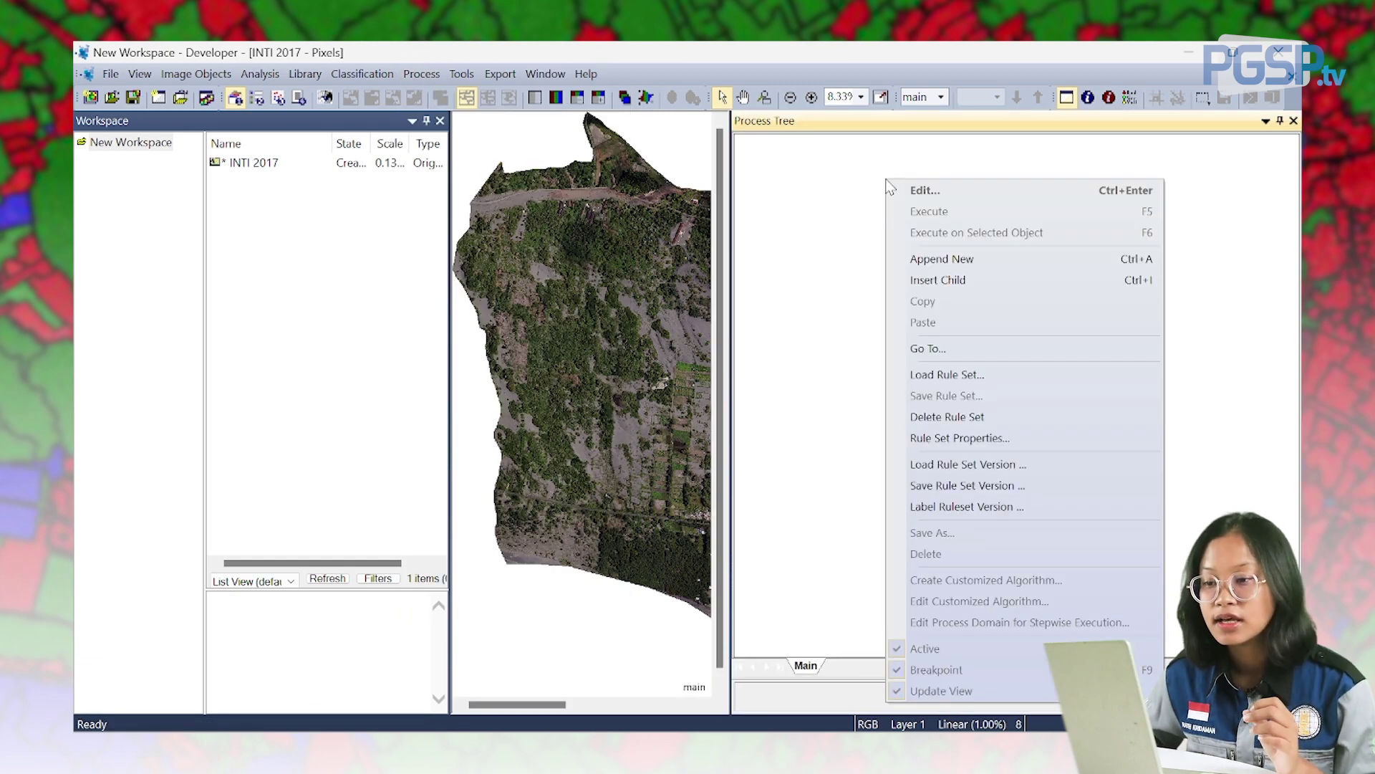
{"action": "left_click", "coordinate": [971, 260]}
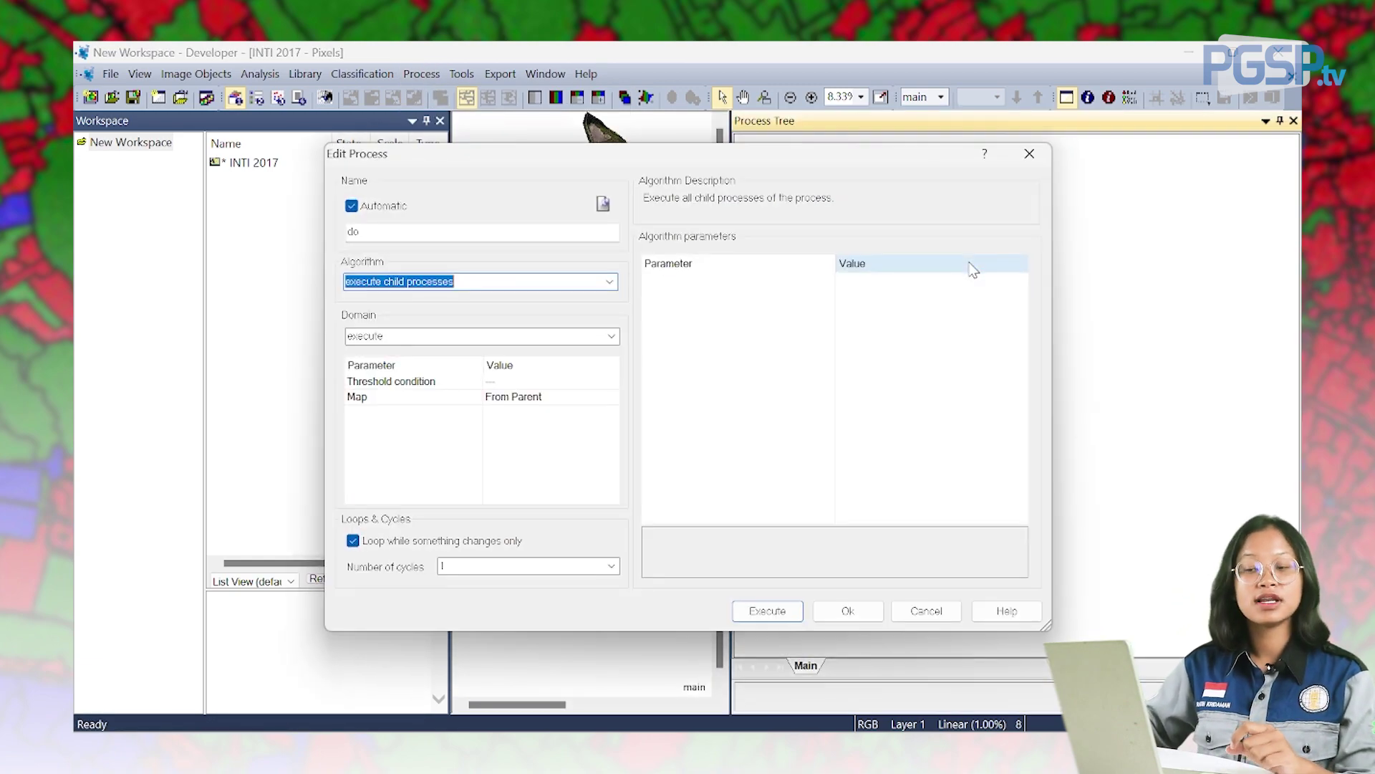
{"action": "left_click", "coordinate": [610, 281]}
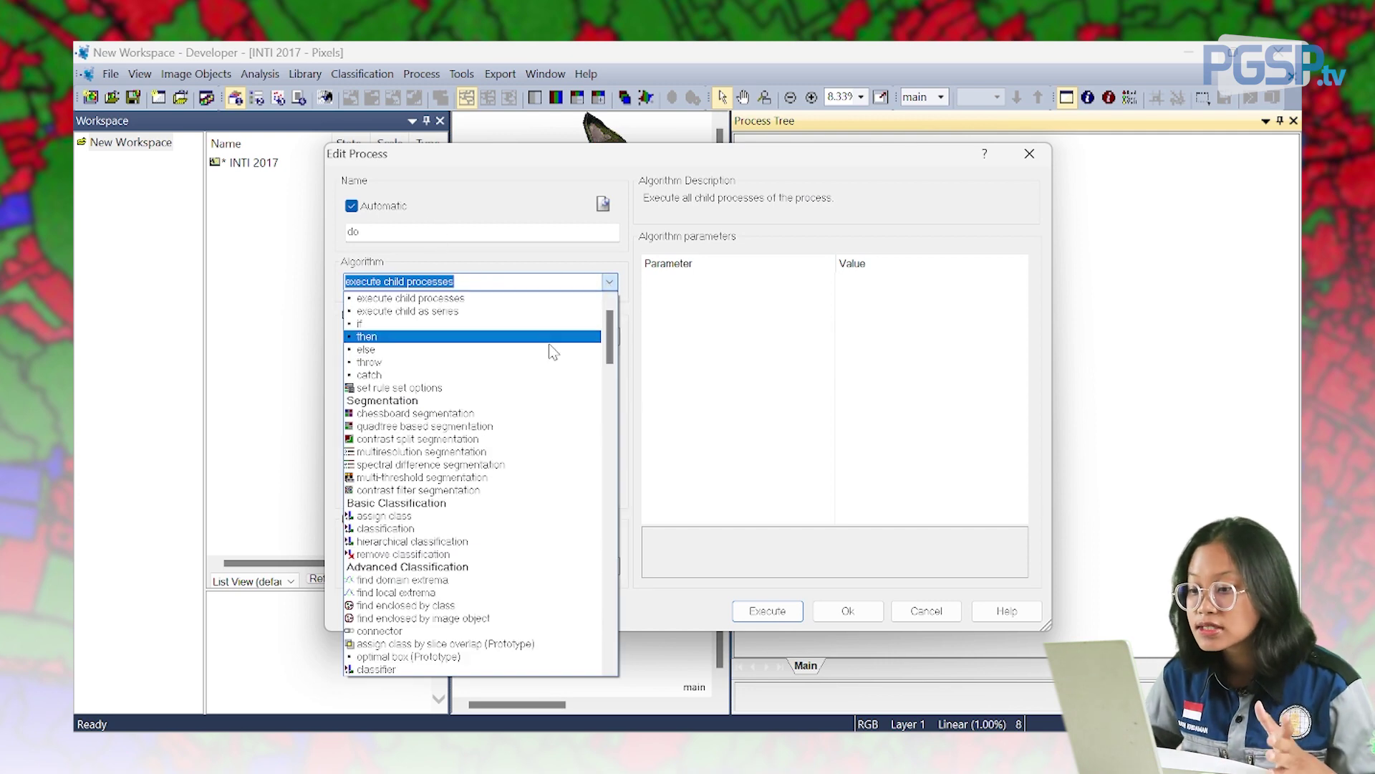
{"action": "left_click", "coordinate": [494, 451]}
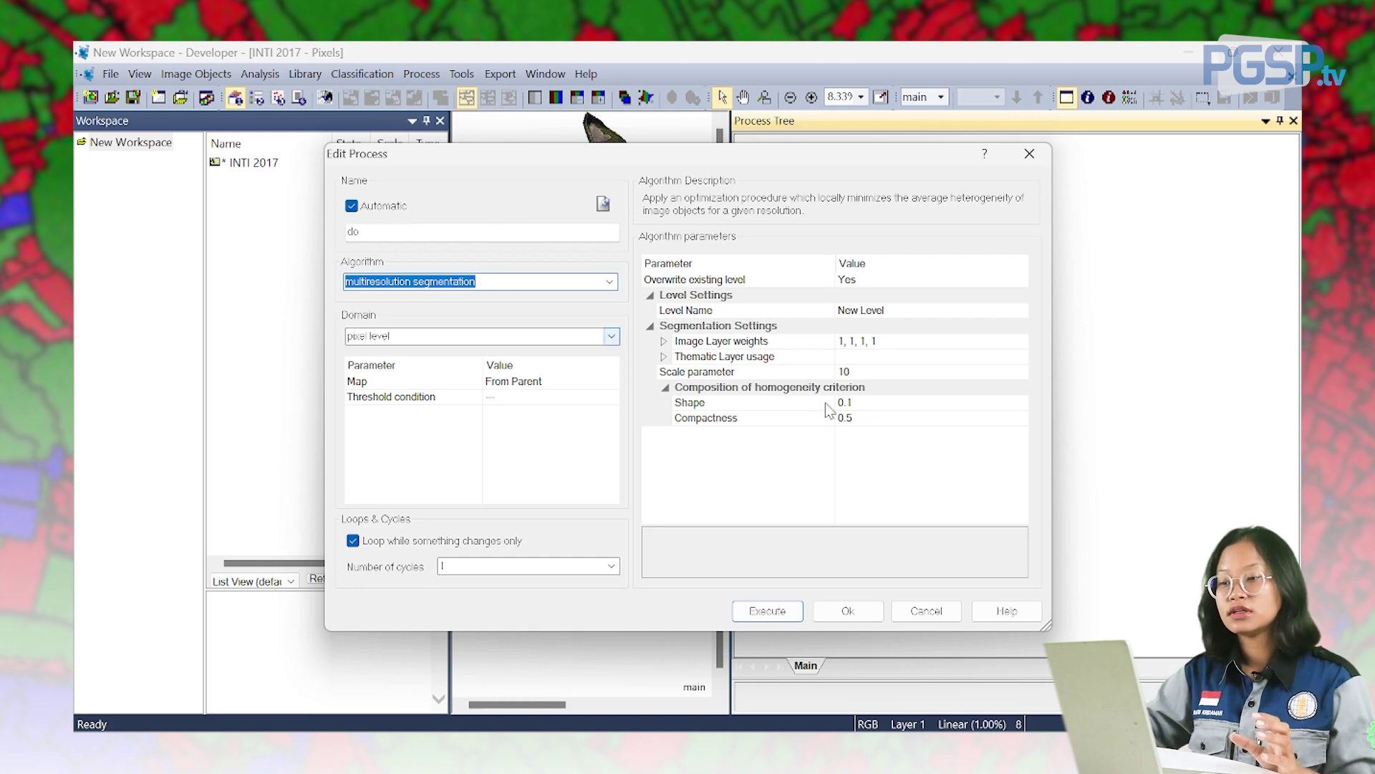
Name the segmentation process 250 17 and set its scale parameter to 250
{"action": "double_click", "coordinate": [522, 231]}
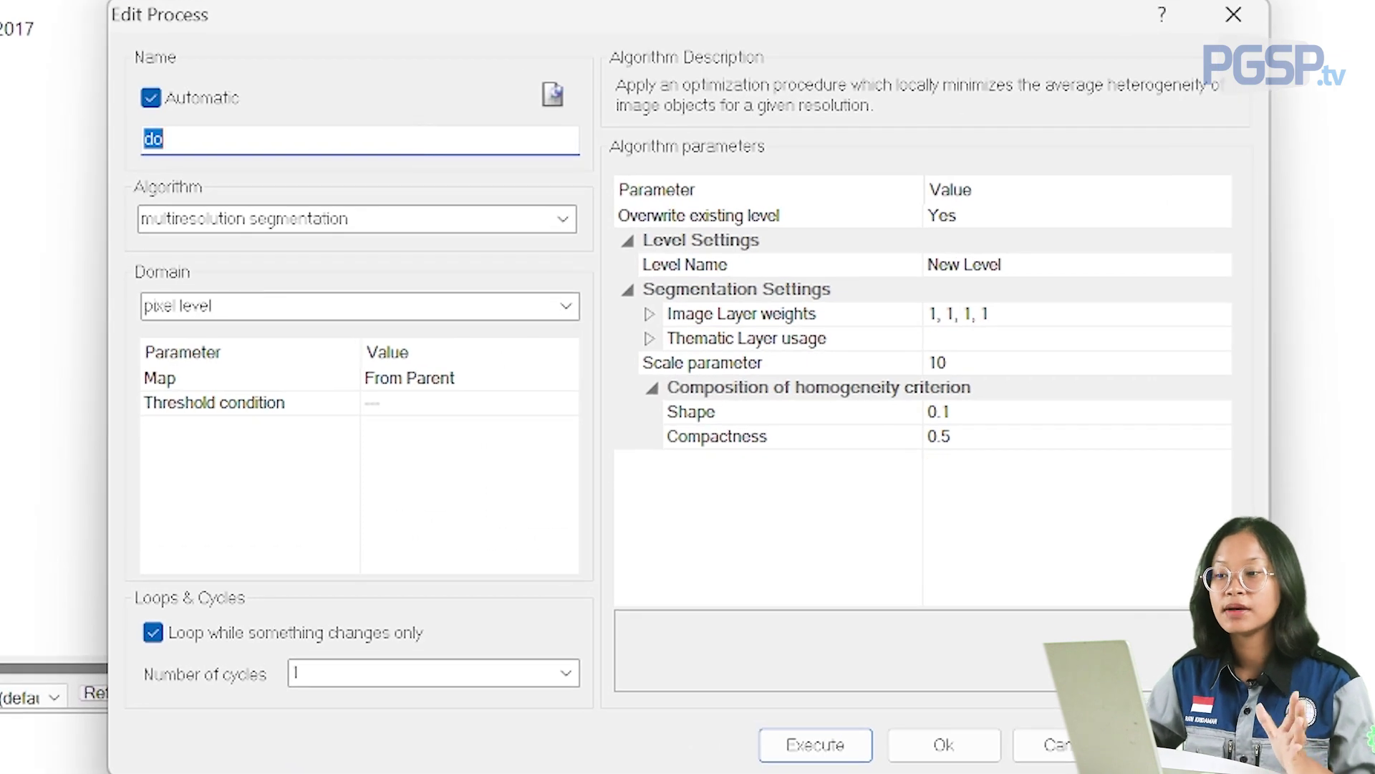
{"action": "type", "text": "250 17"}
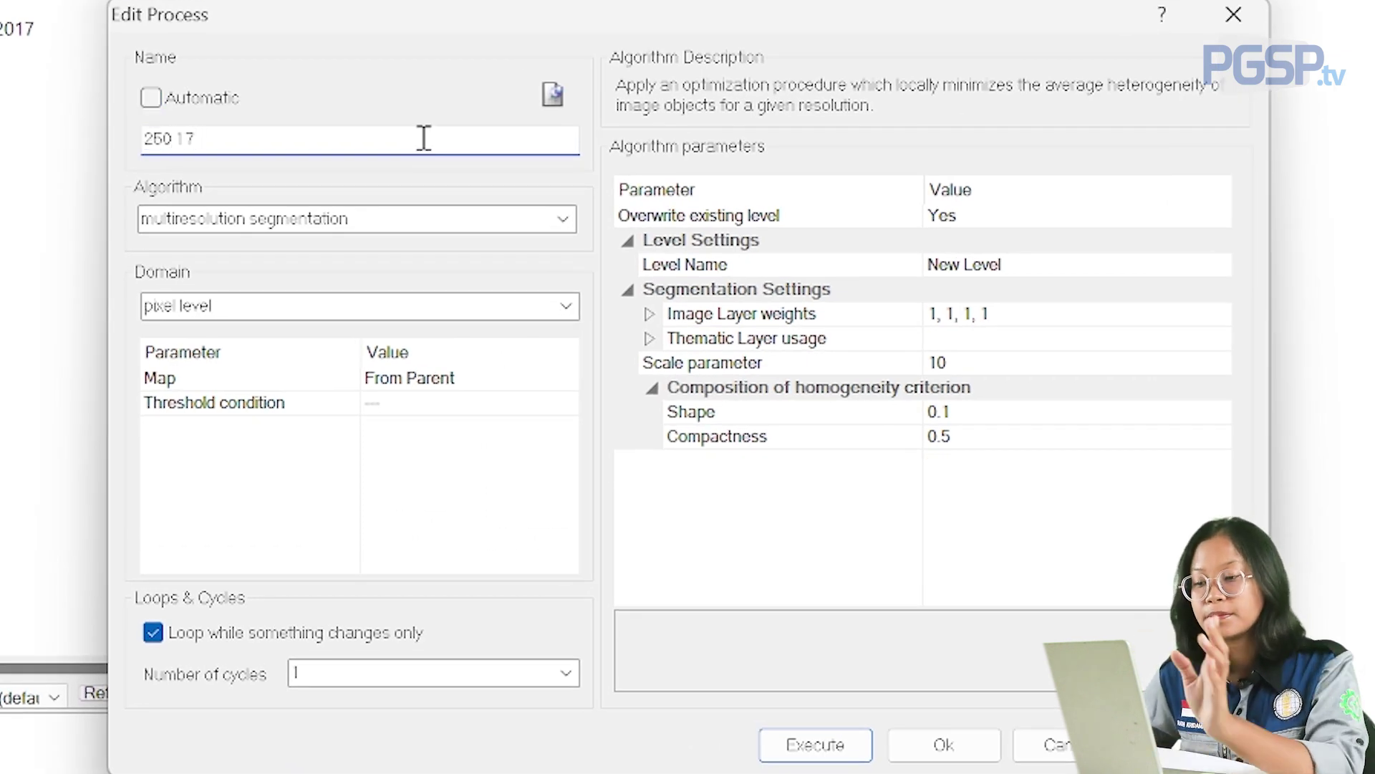
{"action": "left_click", "coordinate": [950, 363]}
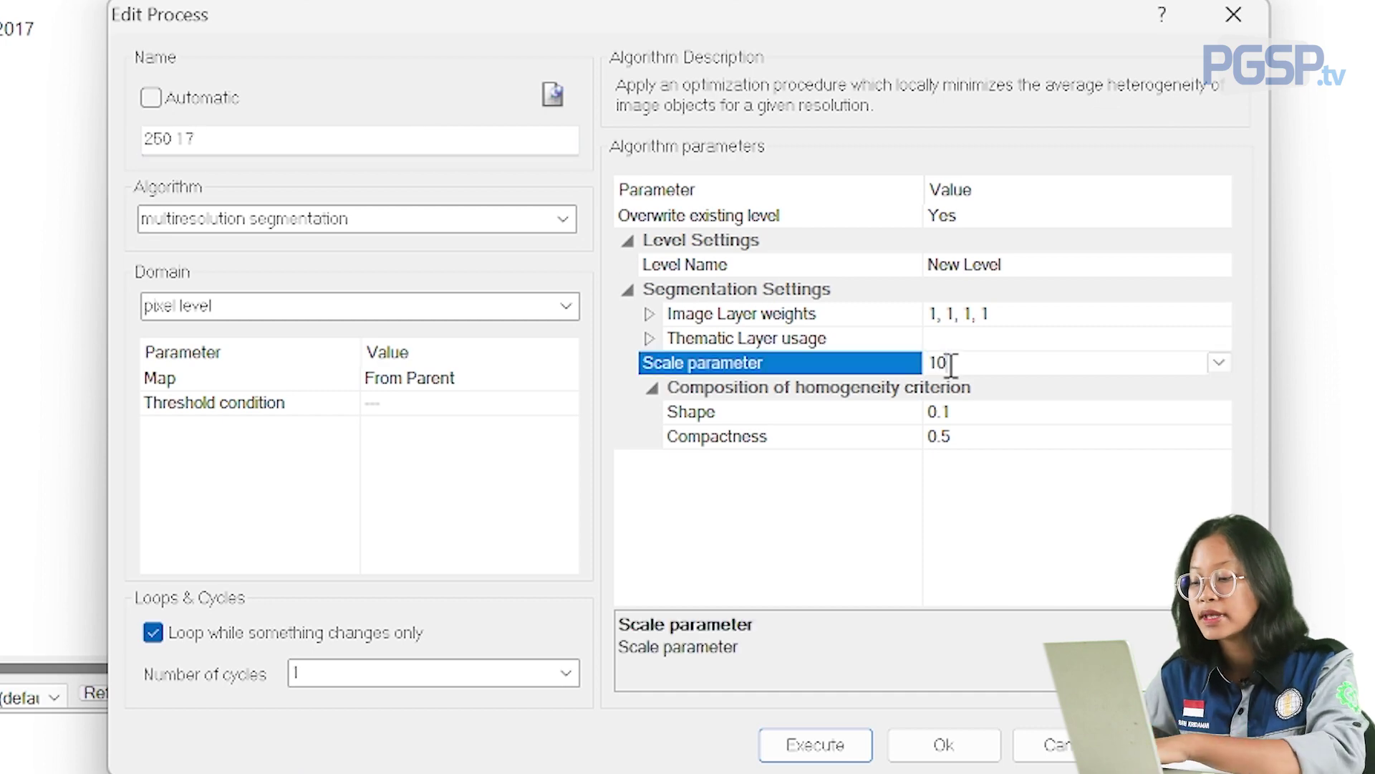
{"action": "left_click_drag", "start_coordinate": [987, 363], "coordinate": [871, 365]}
{"action": "type", "text": "250"}
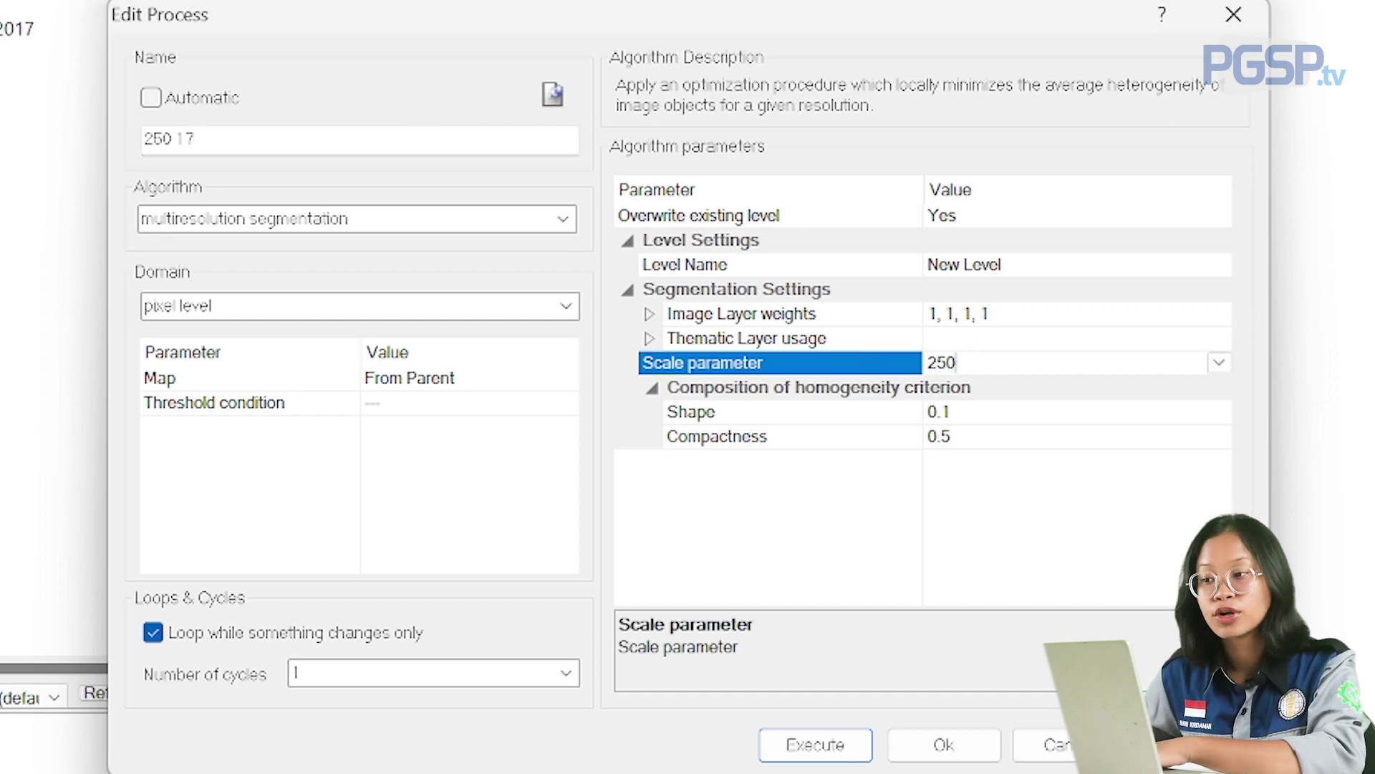
Set the homogeneity criterion's shape to 0.2 and compactness to 0.6
{"action": "left_click", "coordinate": [1044, 437]}
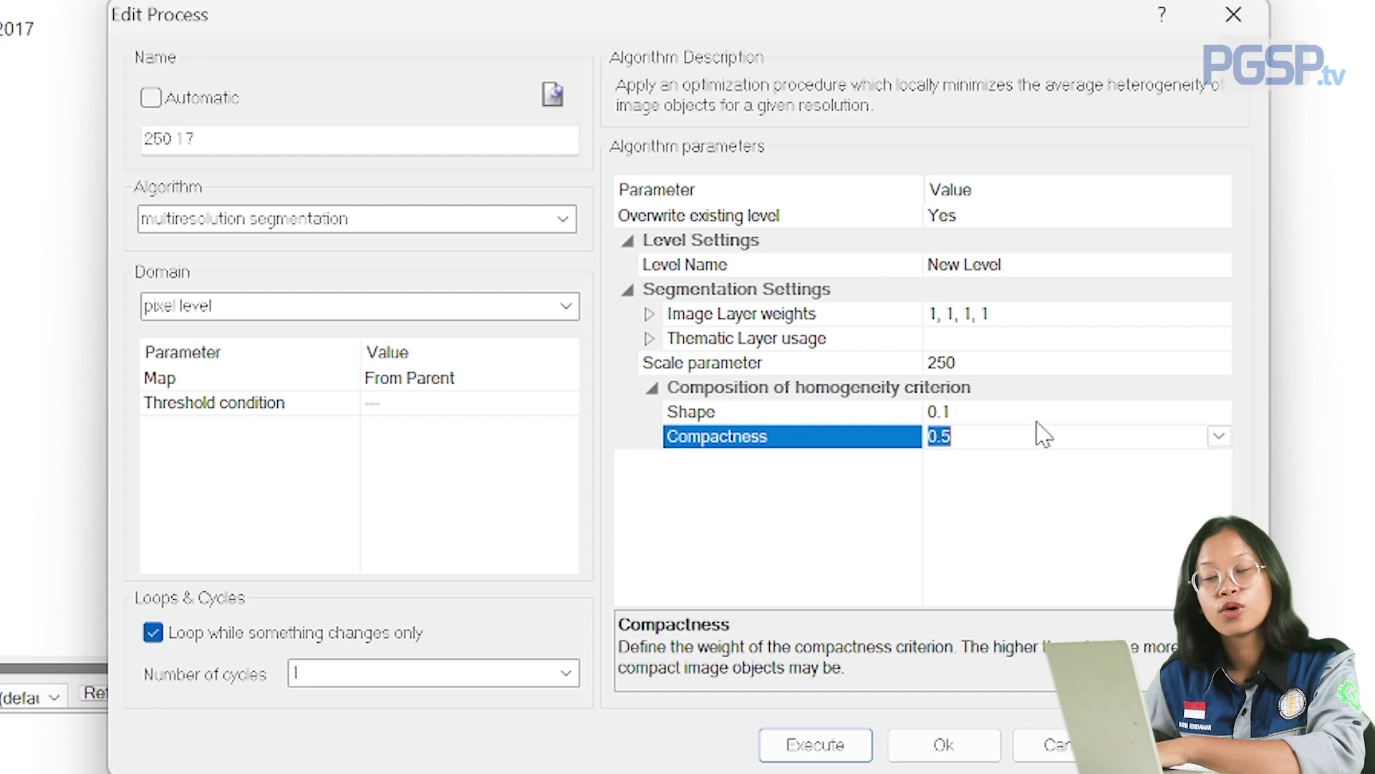
{"action": "left_click", "coordinate": [1048, 413]}
{"action": "type", "text": "2"}
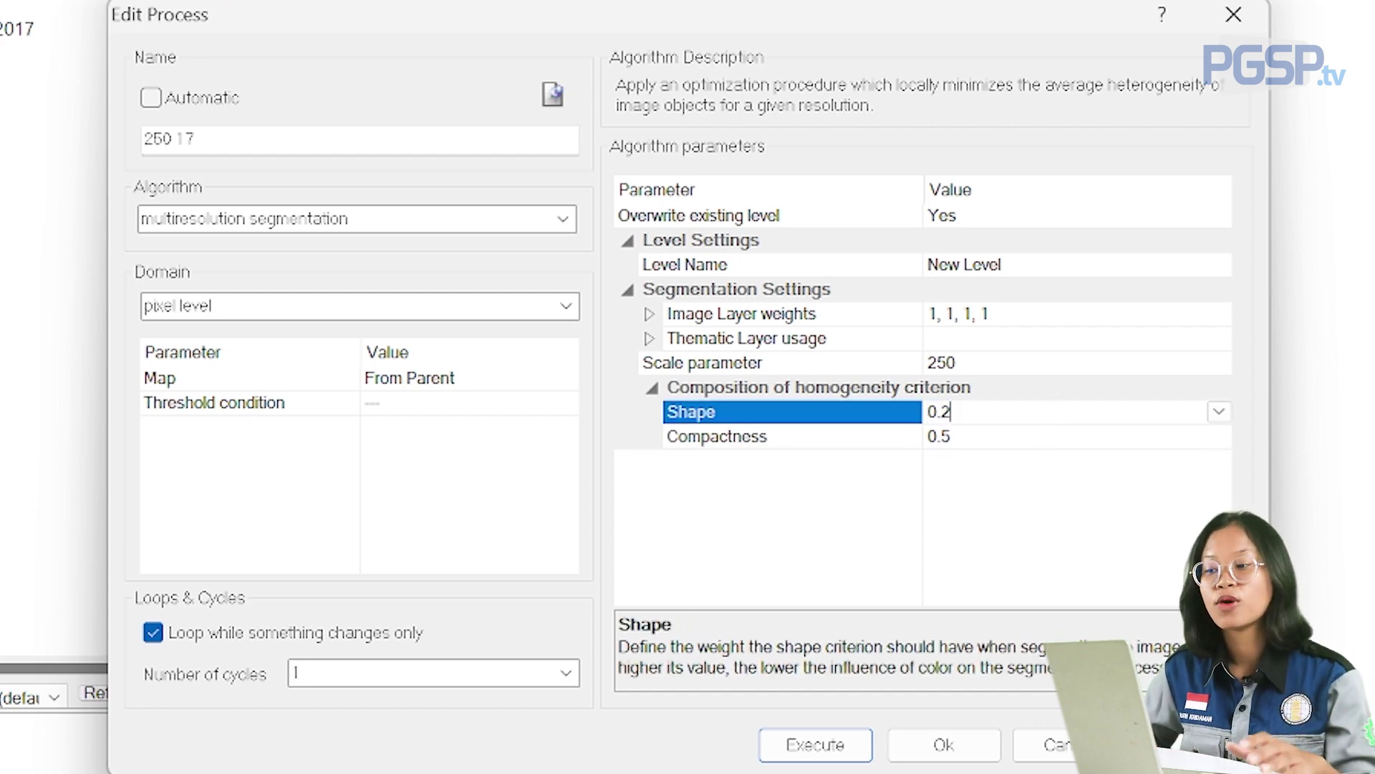
{"action": "left_click", "coordinate": [1047, 437]}
{"action": "left_click", "coordinate": [1046, 434]}
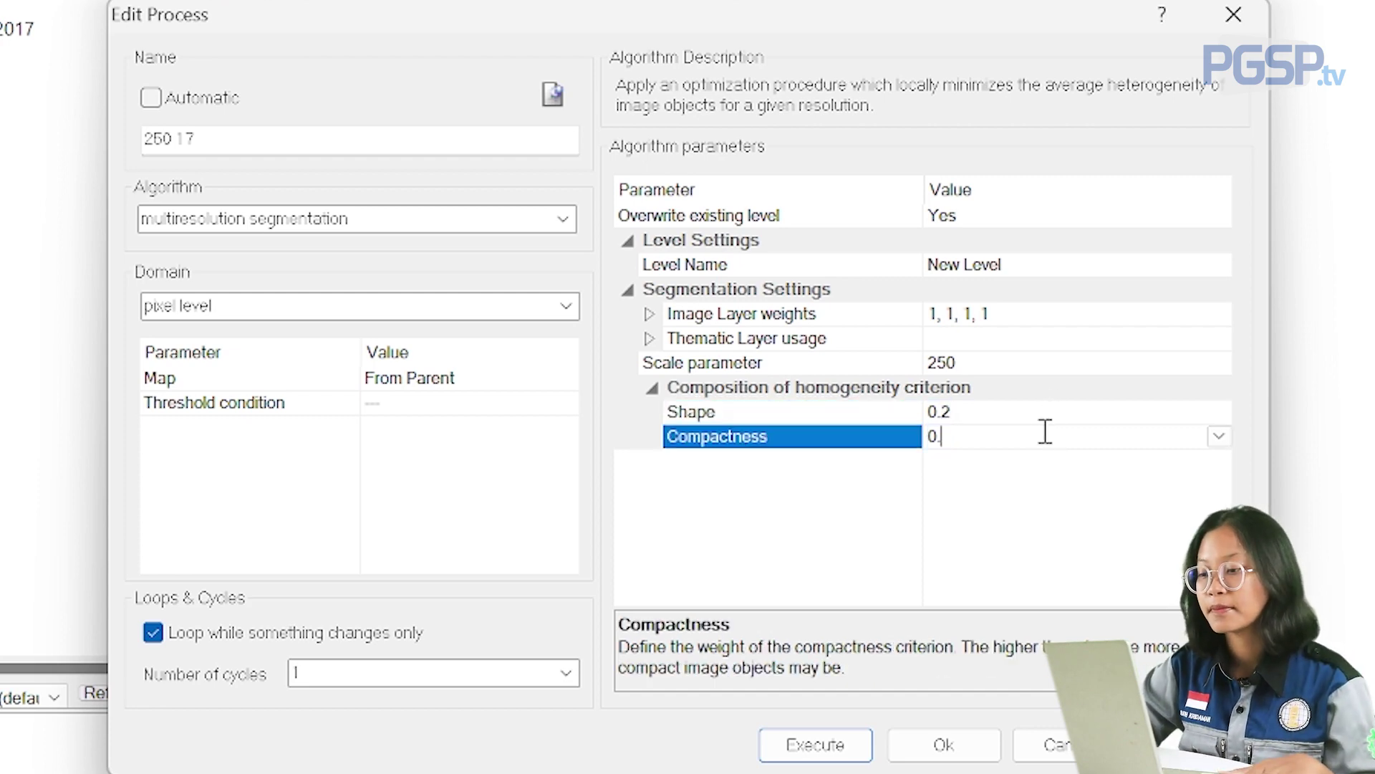
{"action": "type", "text": "6"}
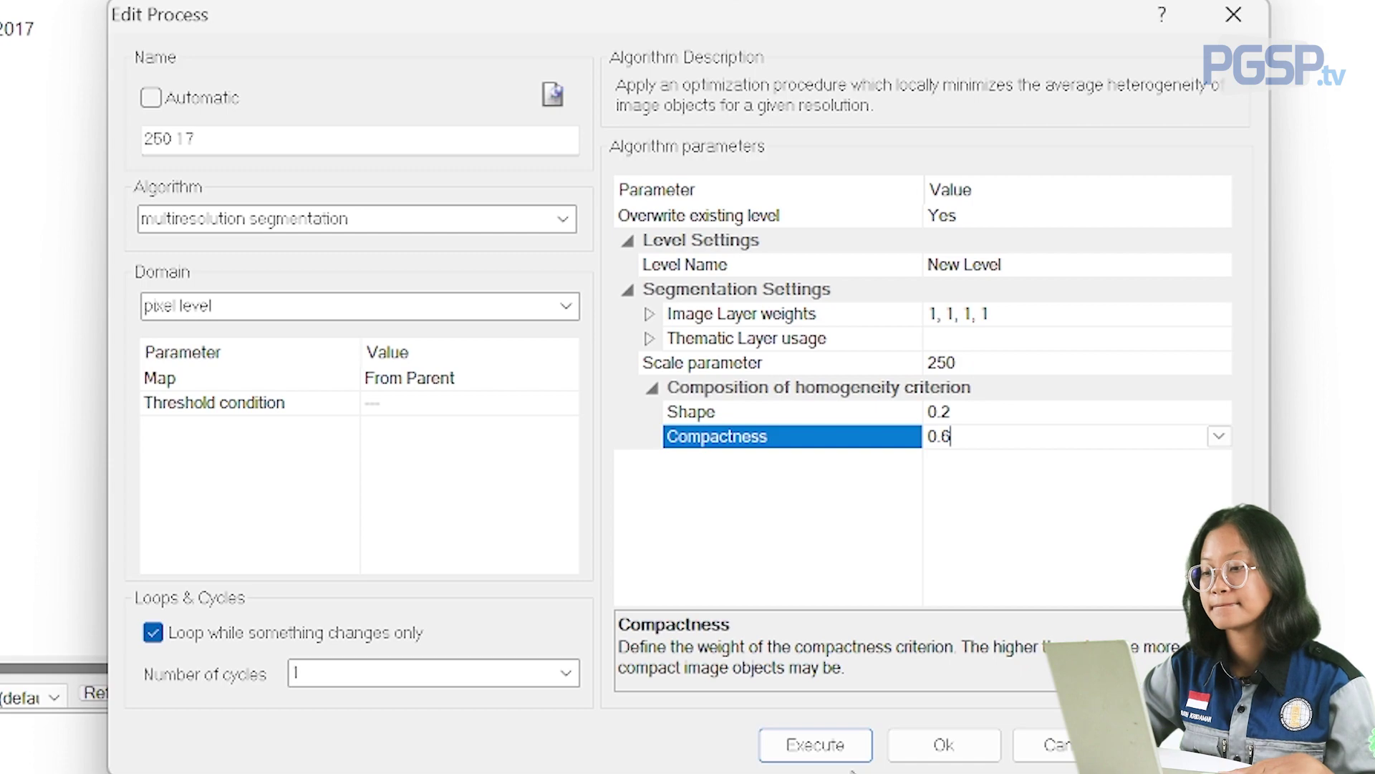
Save the process with its custom name and execute 250 17 from the process tree
{"action": "left_click", "coordinate": [924, 745]}
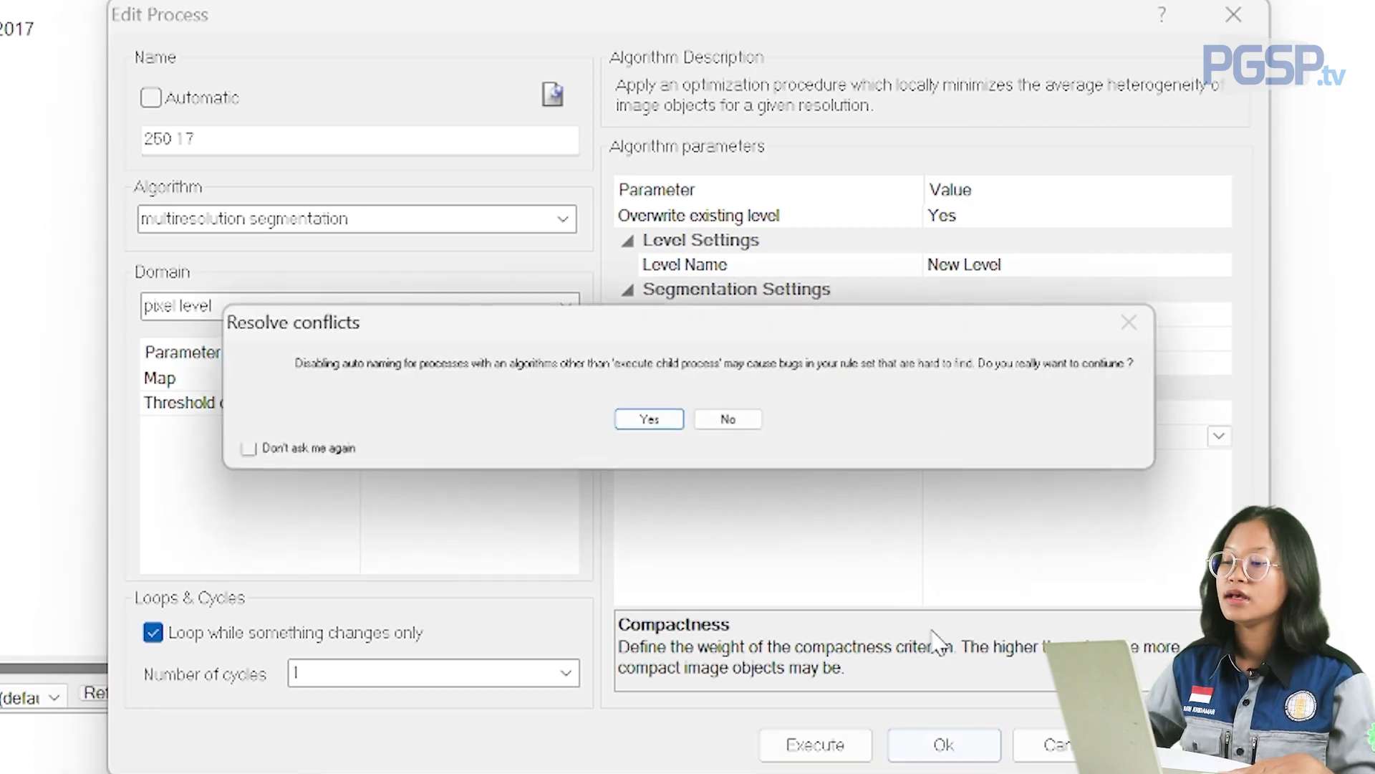
{"action": "left_click", "coordinate": [649, 419]}
{"action": "right_click", "coordinate": [817, 7]}
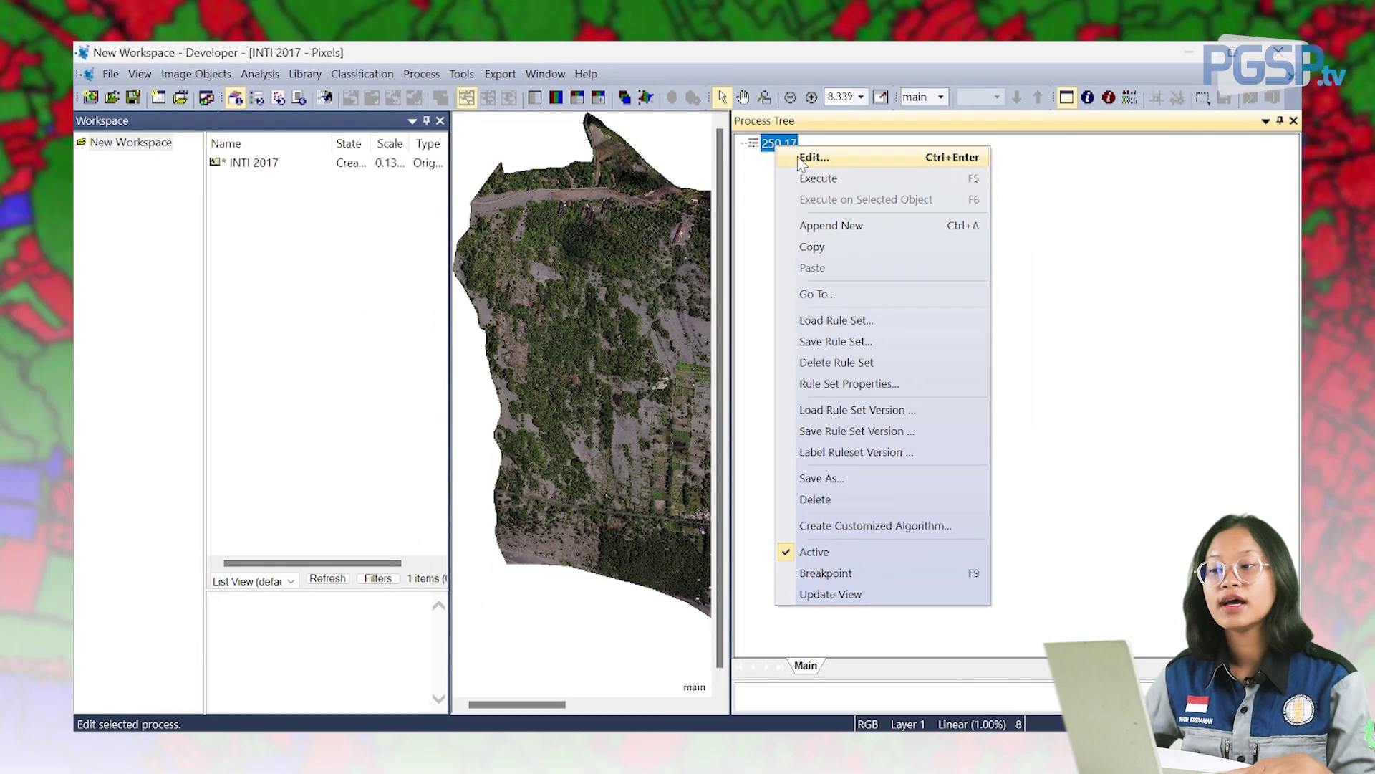
{"action": "left_click", "coordinate": [816, 179]}
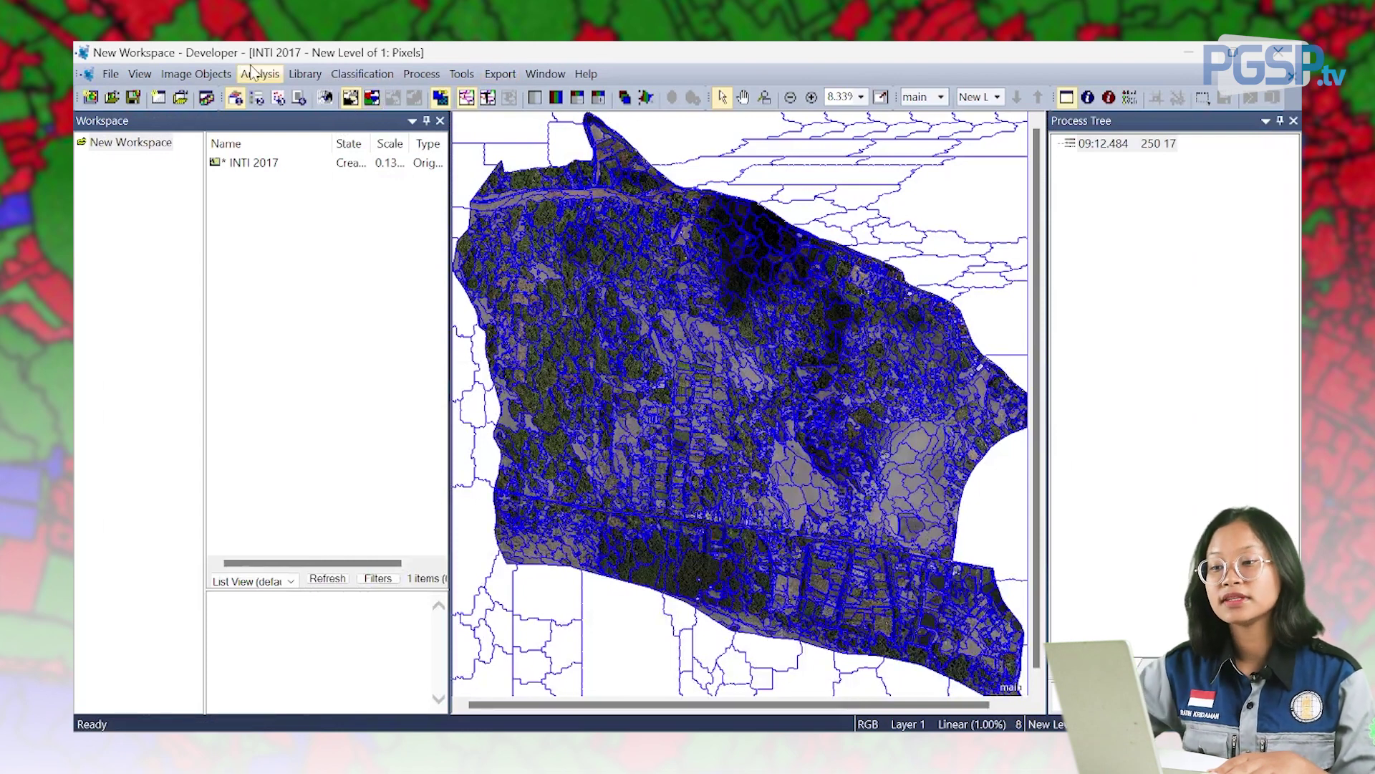
Show the class hierarchy and insert a class named Perairan with a blue color
{"action": "left_click", "coordinate": [352, 79]}
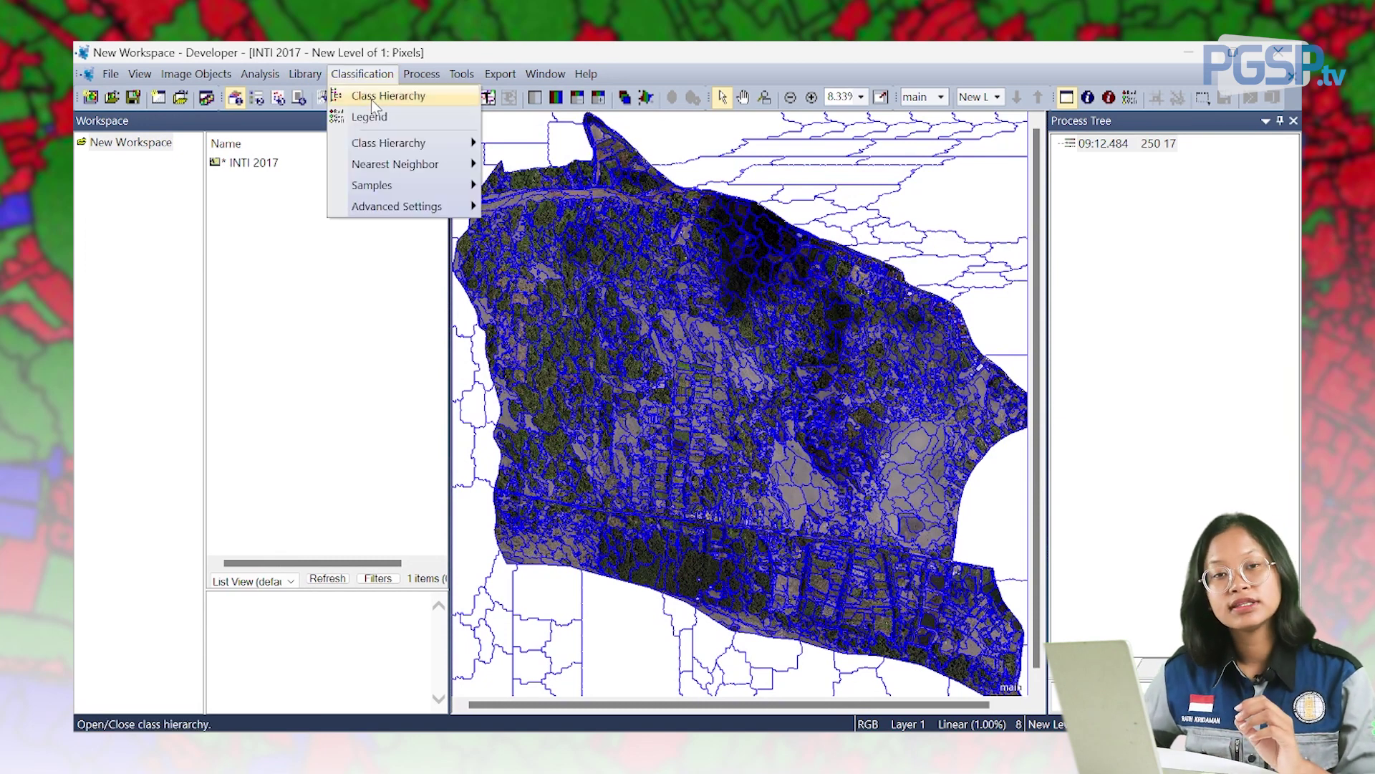
{"action": "left_click", "coordinate": [398, 100]}
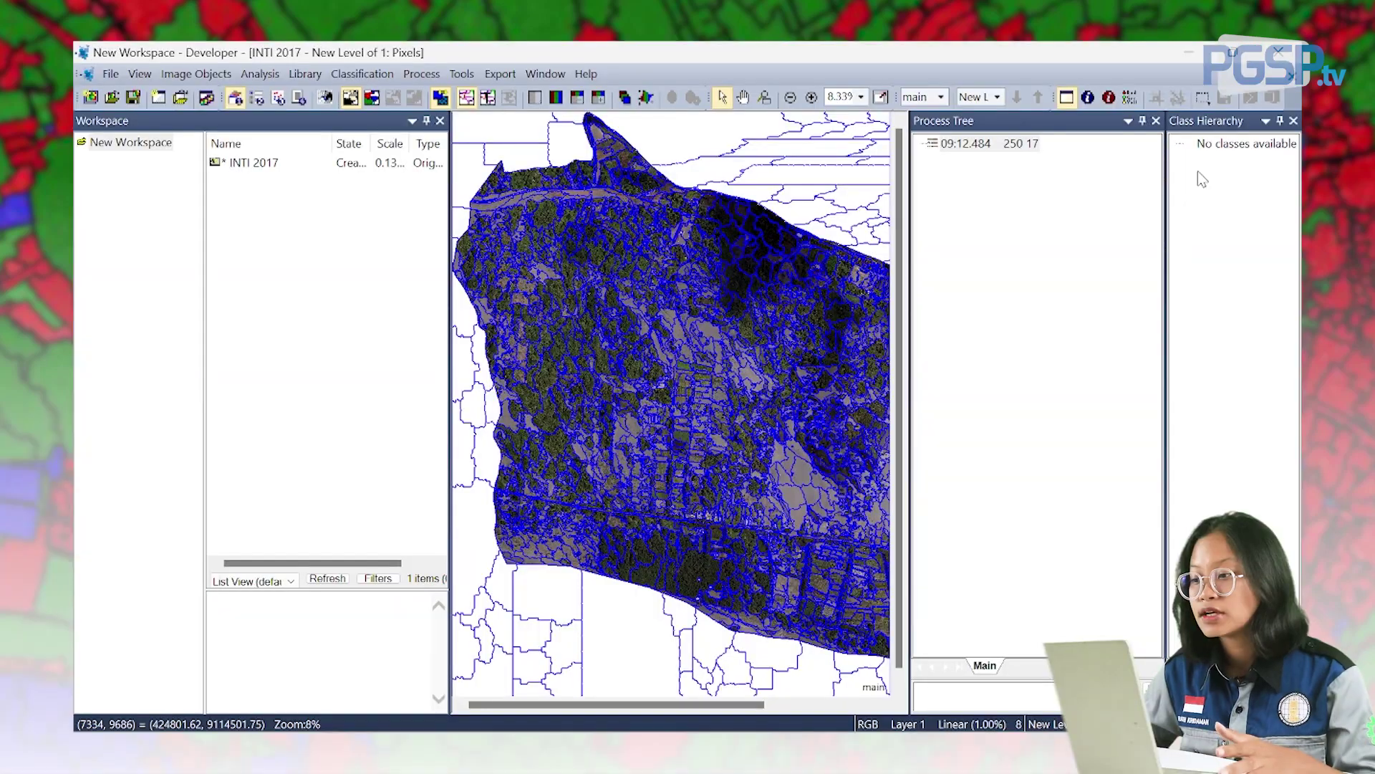
{"action": "right_click", "coordinate": [1132, 199]}
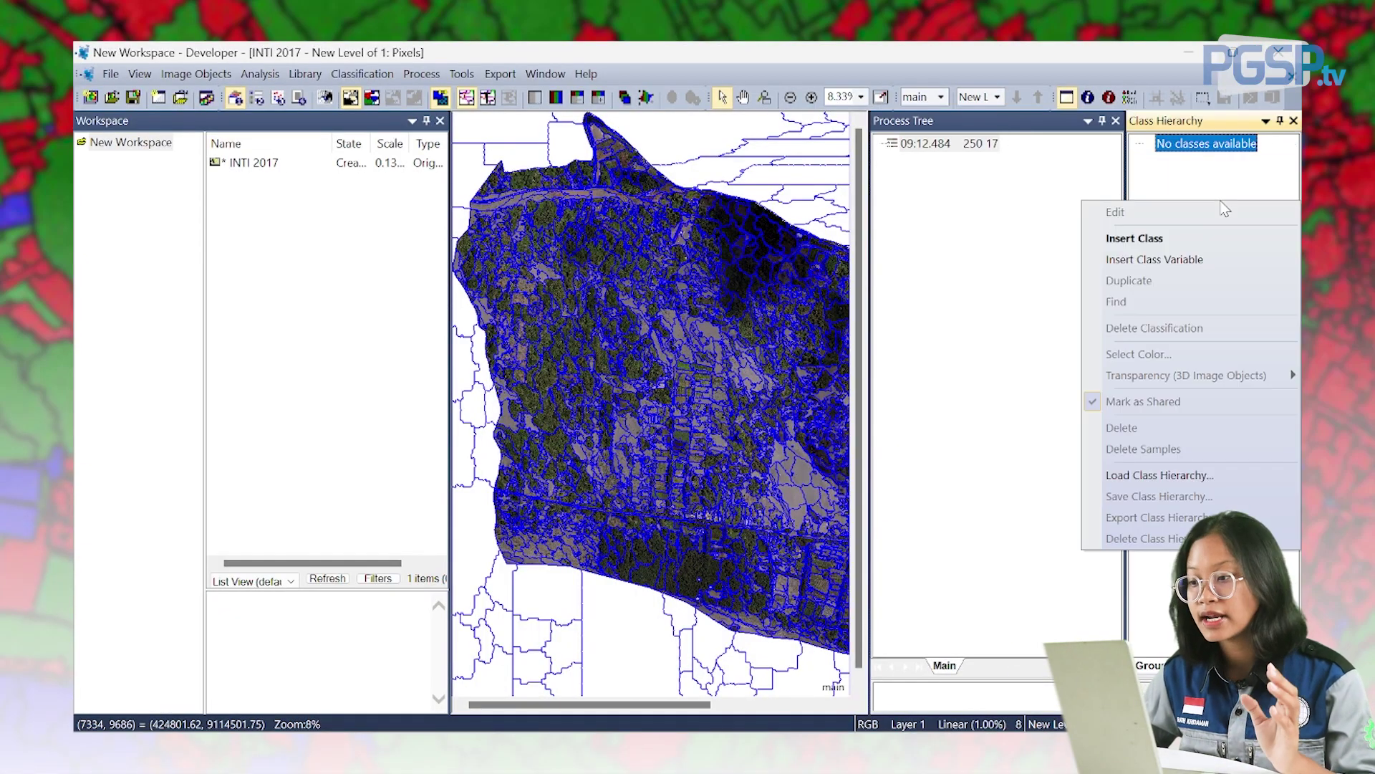
{"action": "left_click", "coordinate": [1184, 237]}
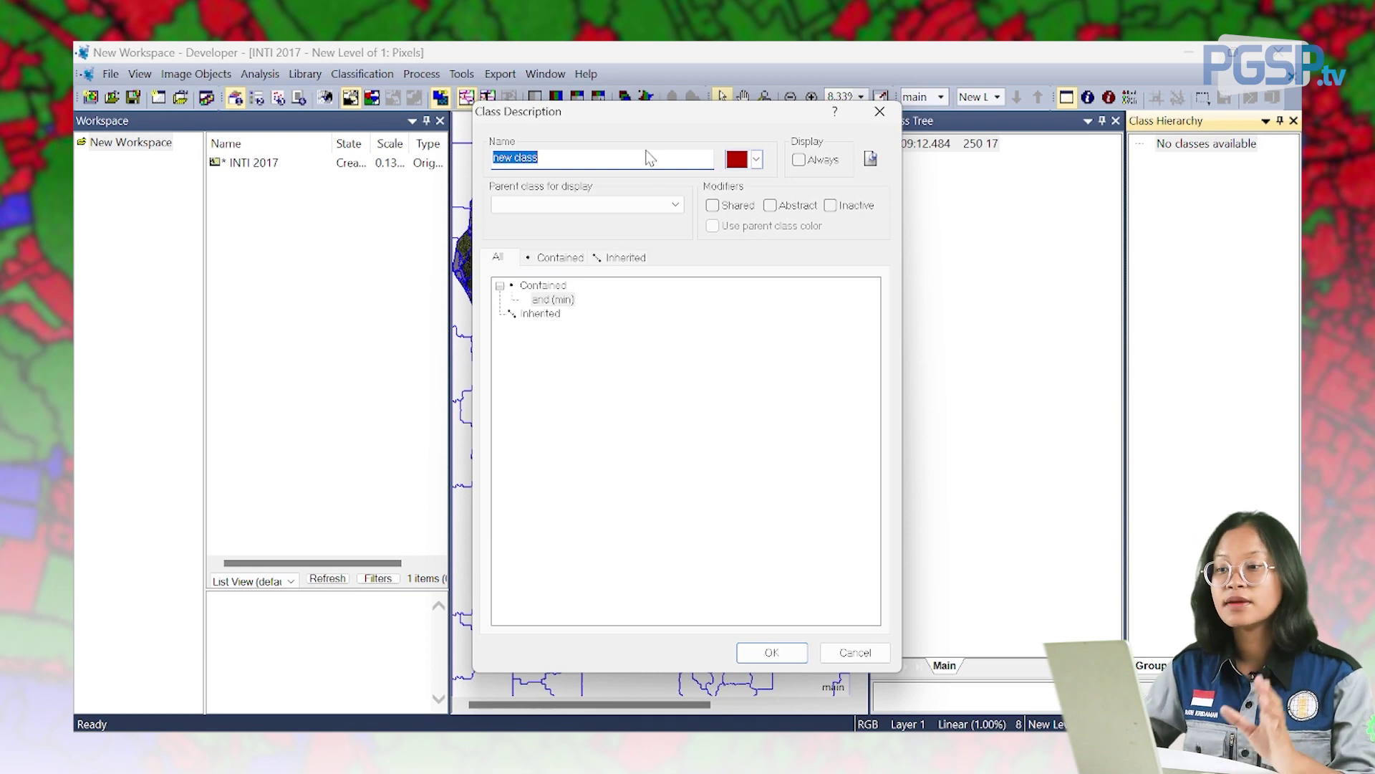
{"action": "type", "text": "Perairan"}
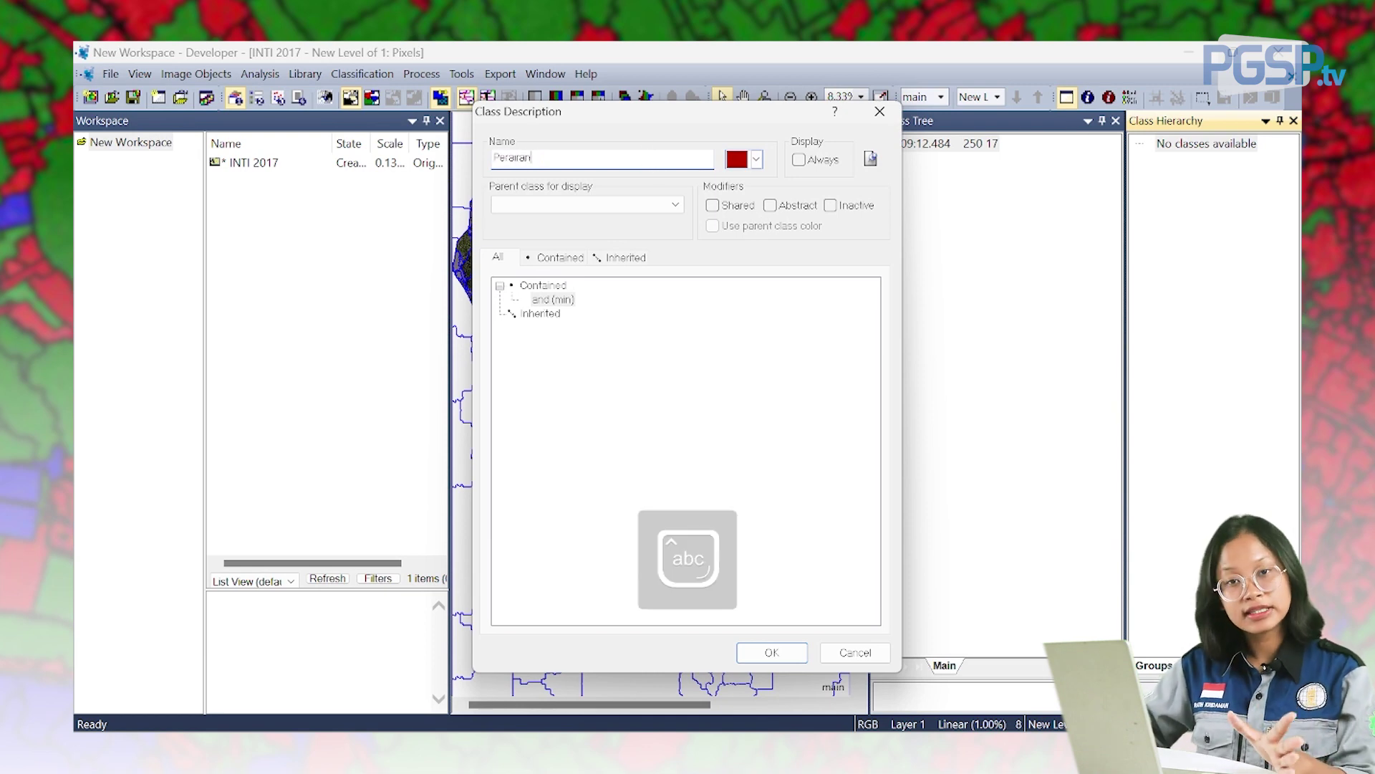
{"action": "left_click", "coordinate": [756, 159]}
{"action": "left_click", "coordinate": [753, 230]}
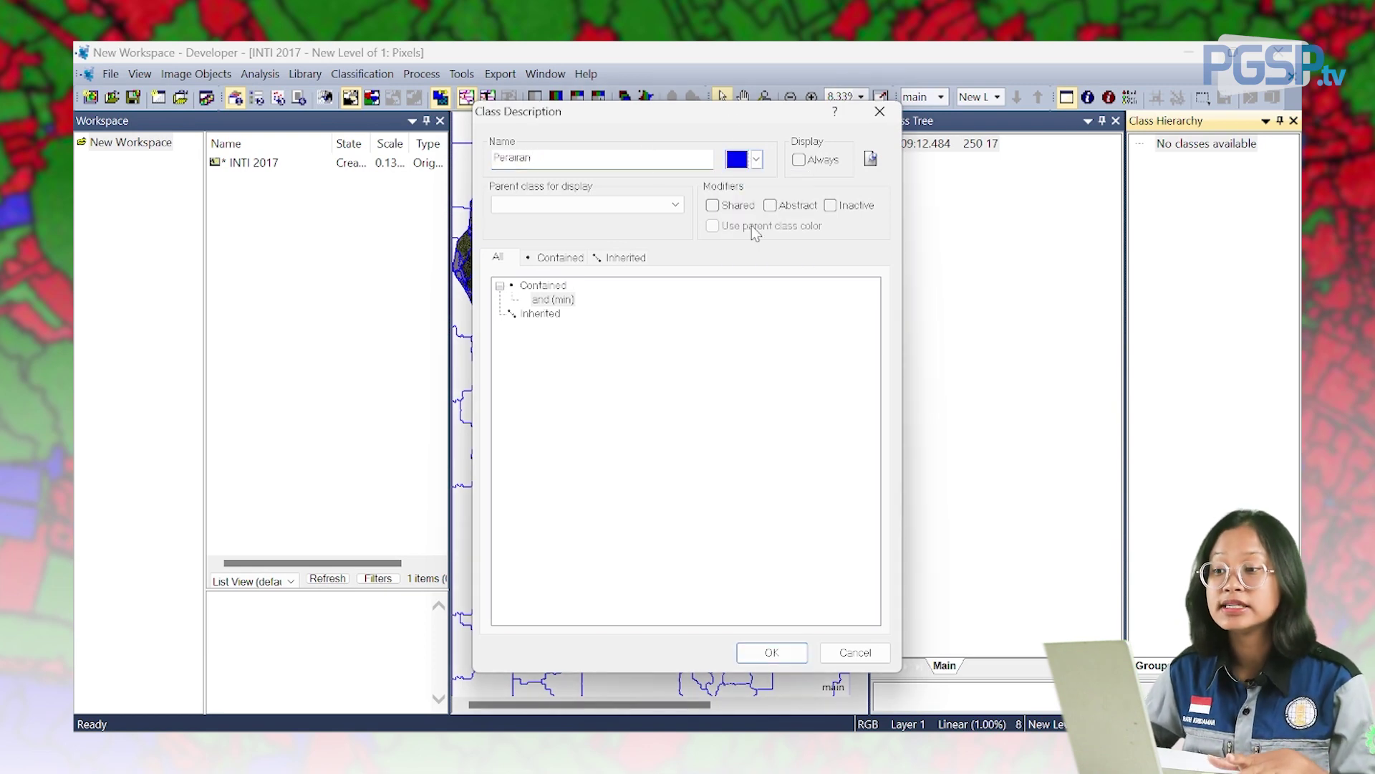
{"action": "left_click", "coordinate": [790, 655]}
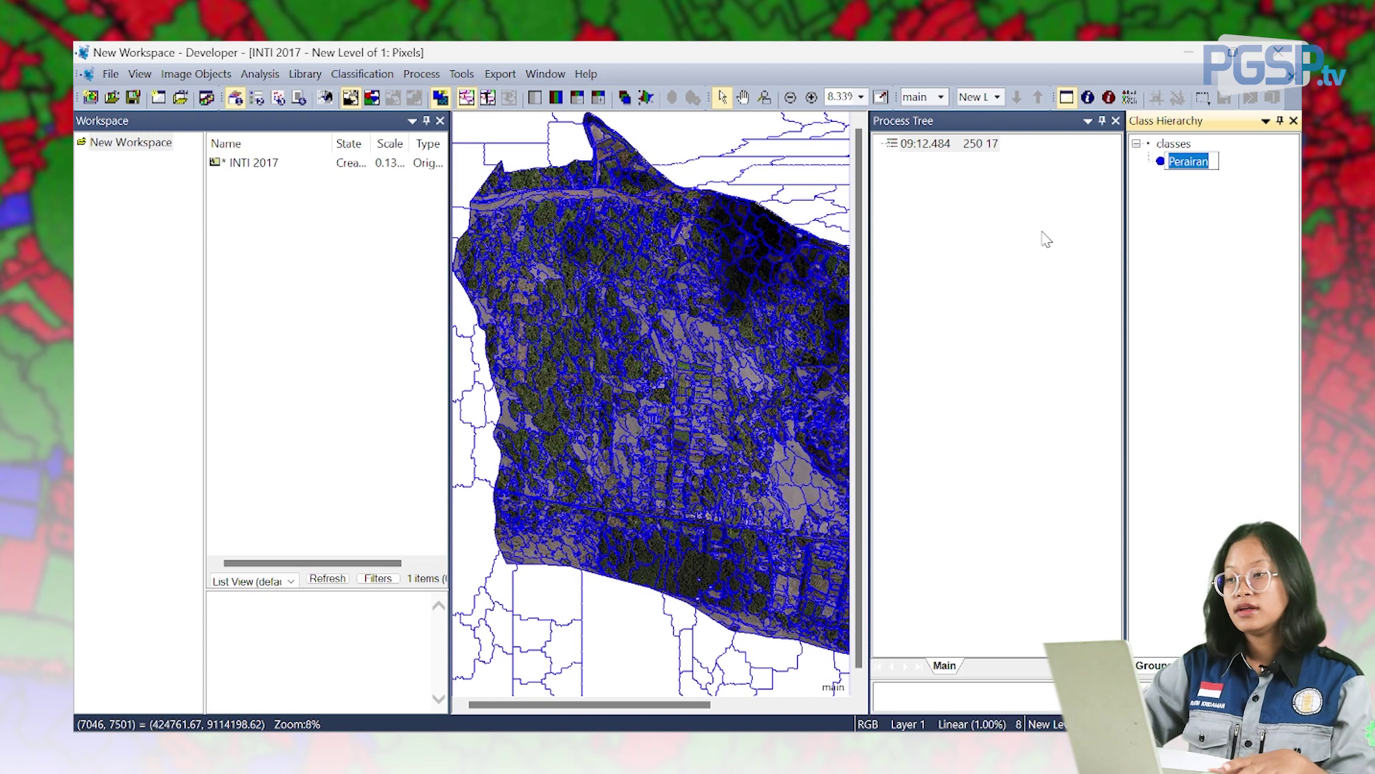
{"action": "left_click", "coordinate": [1181, 215]}
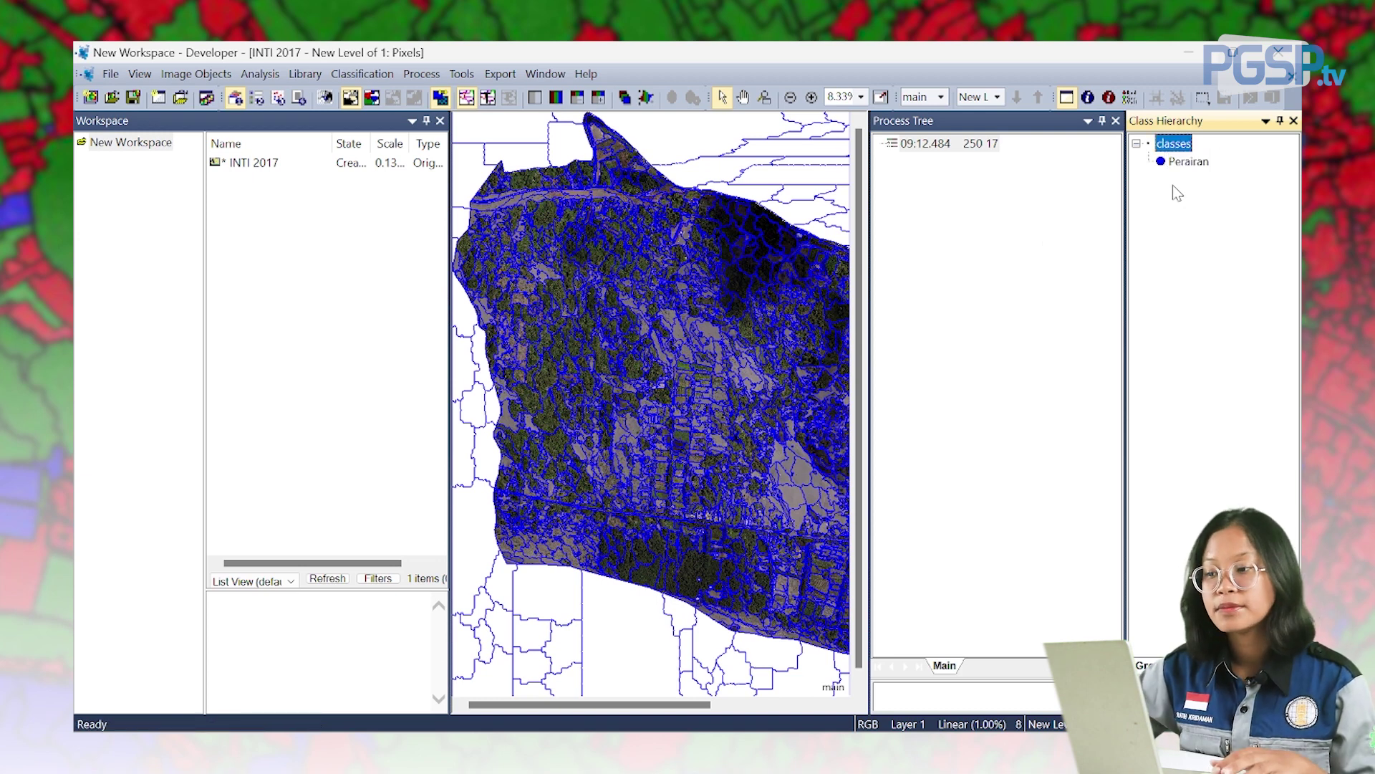
Insert a class named Pemukiman with the default dark red color
{"action": "right_click", "coordinate": [1174, 185]}
{"action": "left_click", "coordinate": [1173, 217]}
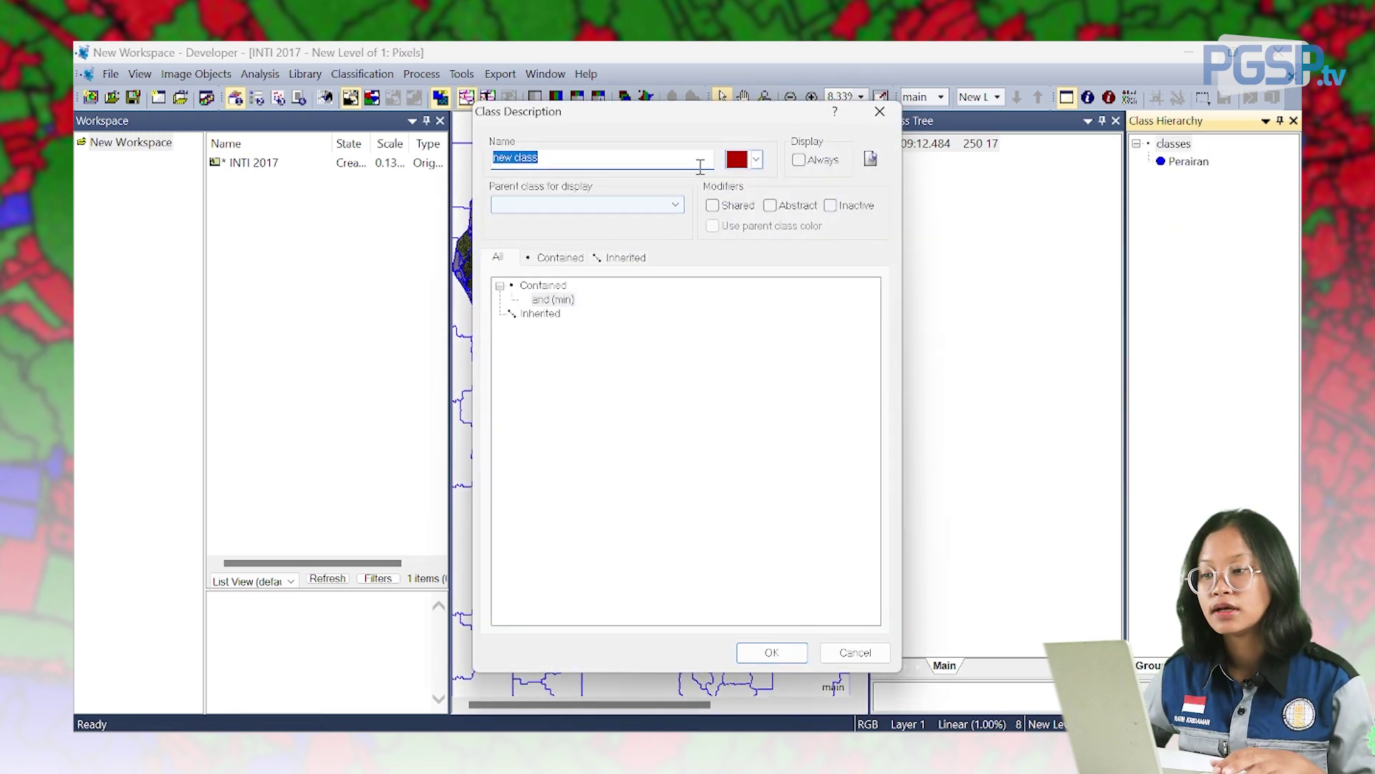
{"action": "left_click", "coordinate": [757, 159]}
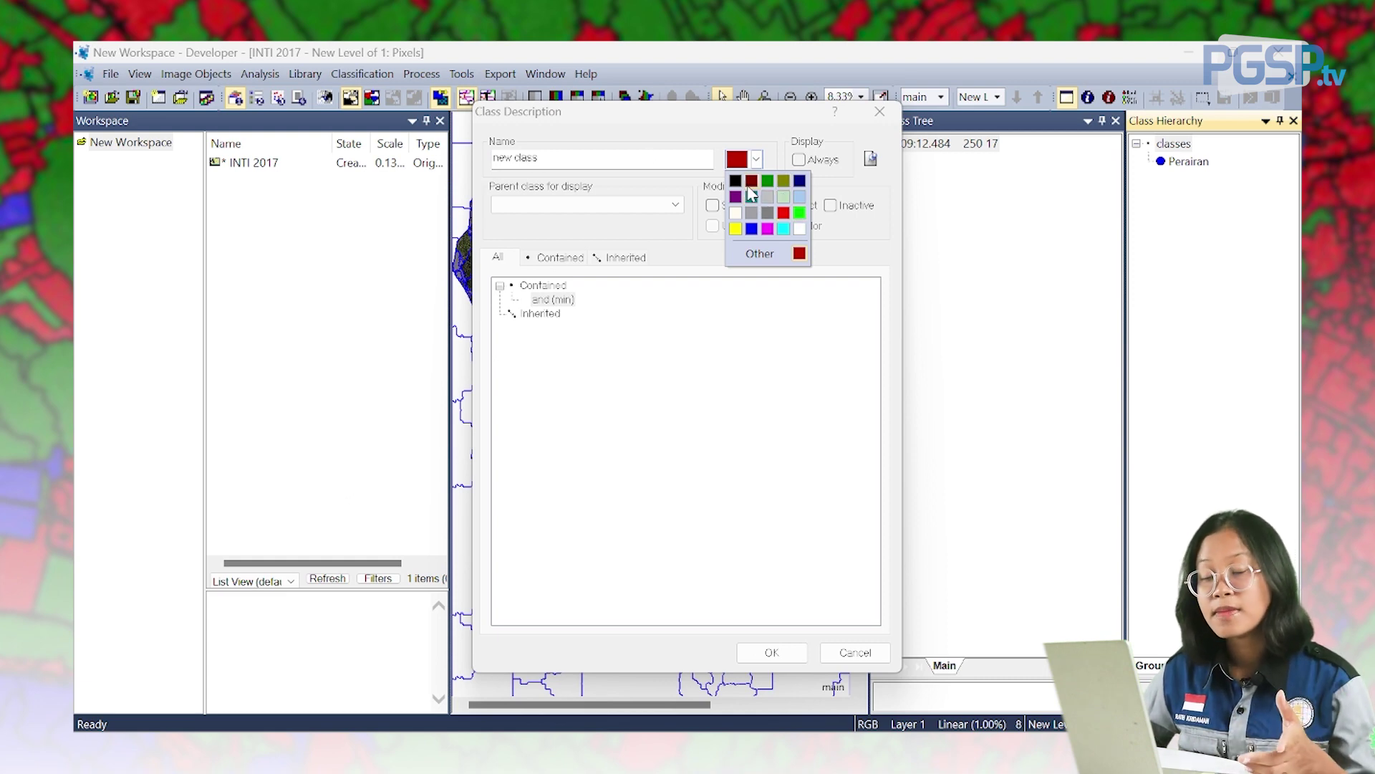
{"action": "left_click", "coordinate": [644, 159]}
{"action": "left_click_drag", "start_coordinate": [636, 154], "coordinate": [387, 126]}
{"action": "key", "text": "Caps_Lock"}
{"action": "type", "text": "P"}
{"action": "key", "text": "Caps_Lock"}
{"action": "type", "text": "emukiman"}
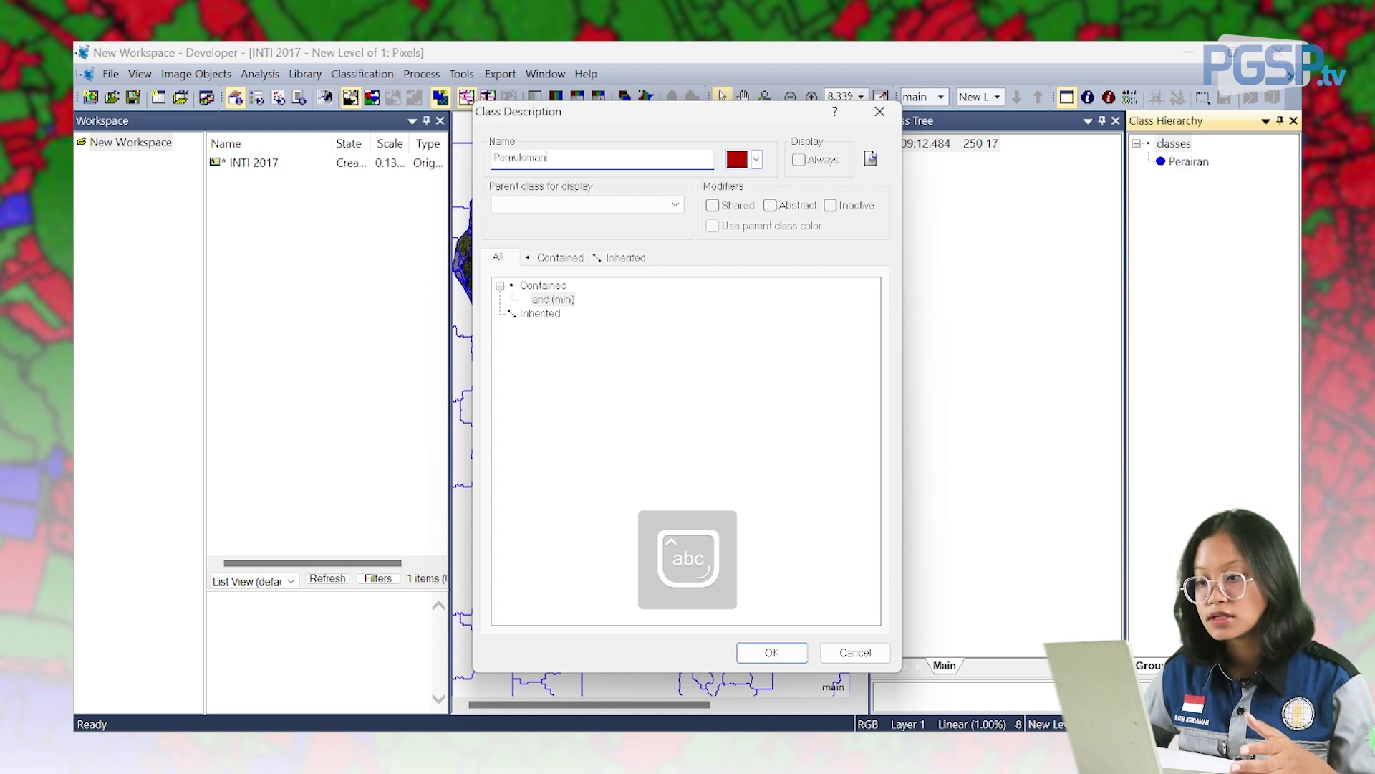
{"action": "left_click", "coordinate": [753, 649]}
Insert a class named Lahan Terbuka with a dark gray color
{"action": "right_click", "coordinate": [1168, 228]}
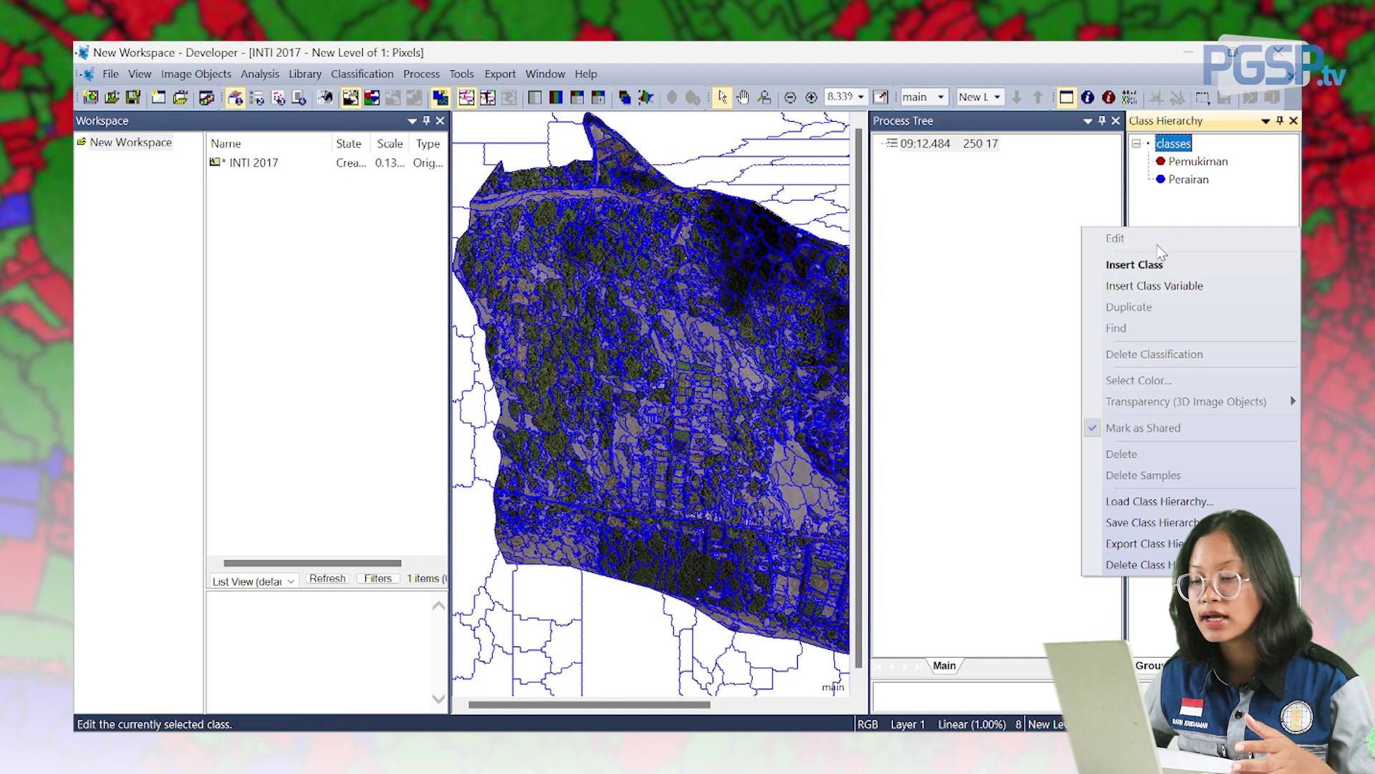
{"action": "left_click", "coordinate": [1150, 265]}
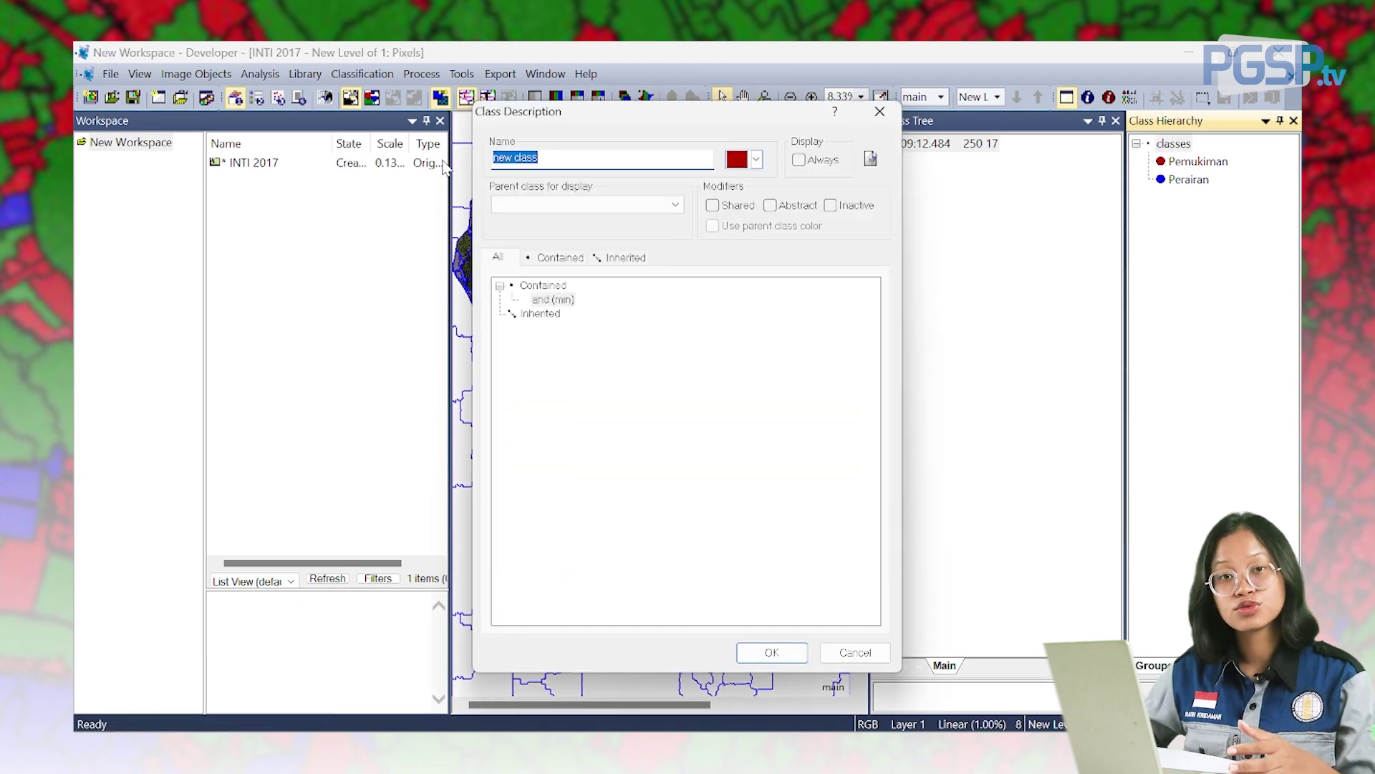
{"action": "type", "text": "Lahan Terbuka"}
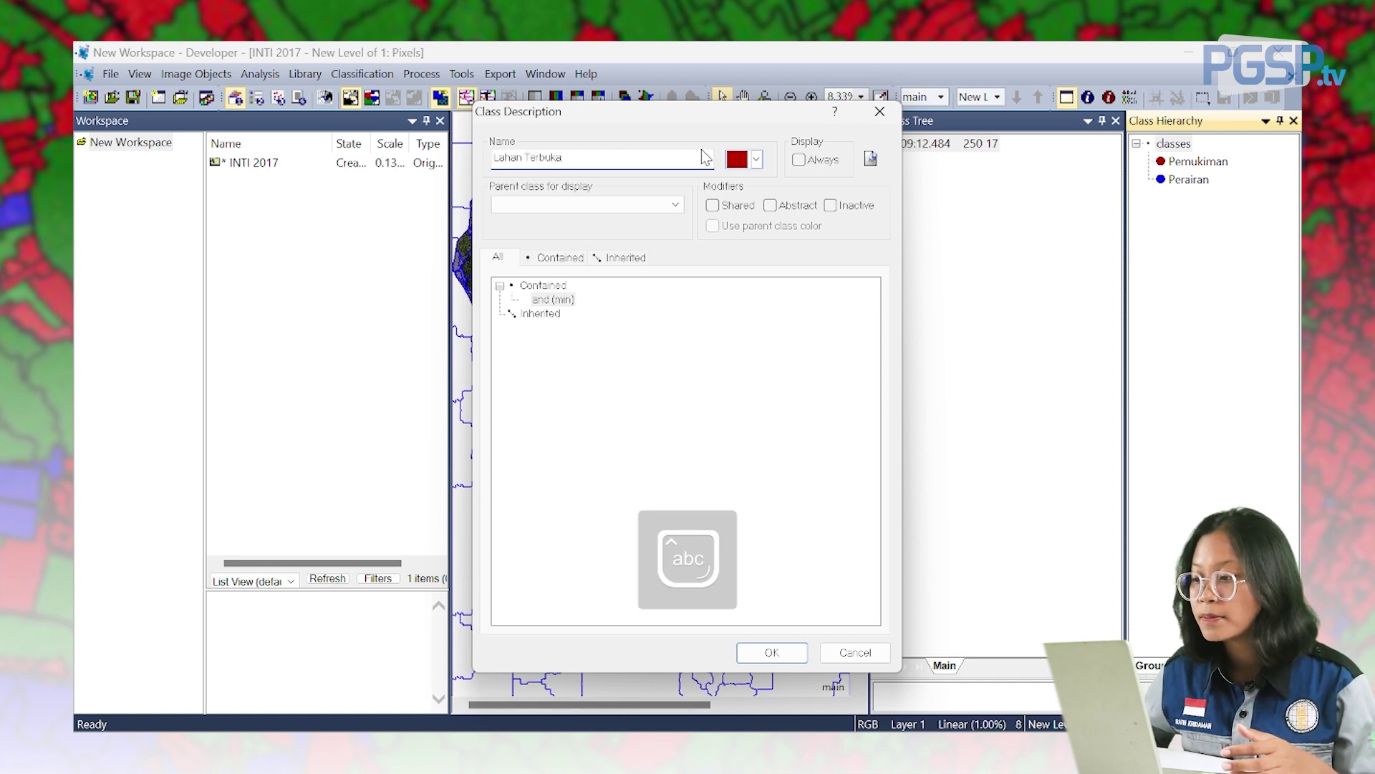
{"action": "left_click", "coordinate": [757, 159]}
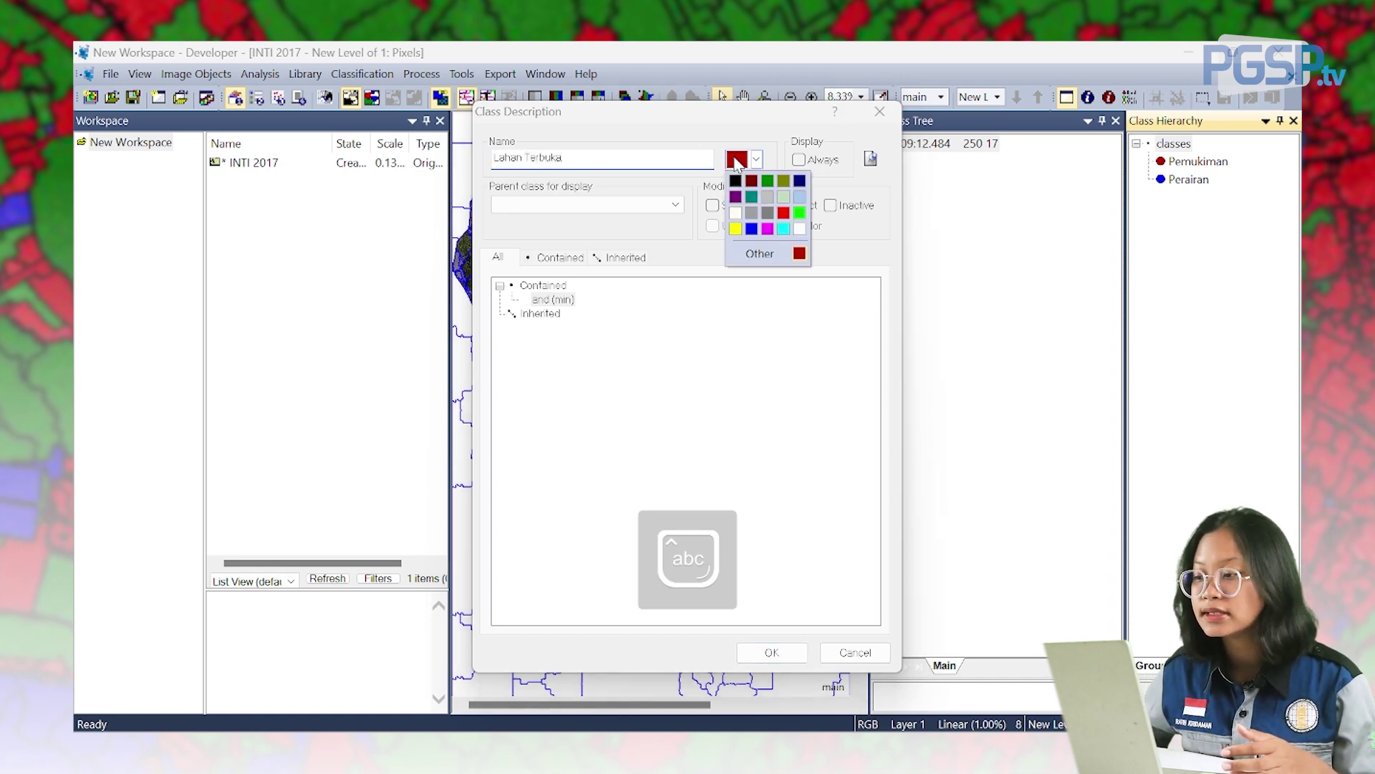
{"action": "left_click", "coordinate": [769, 212]}
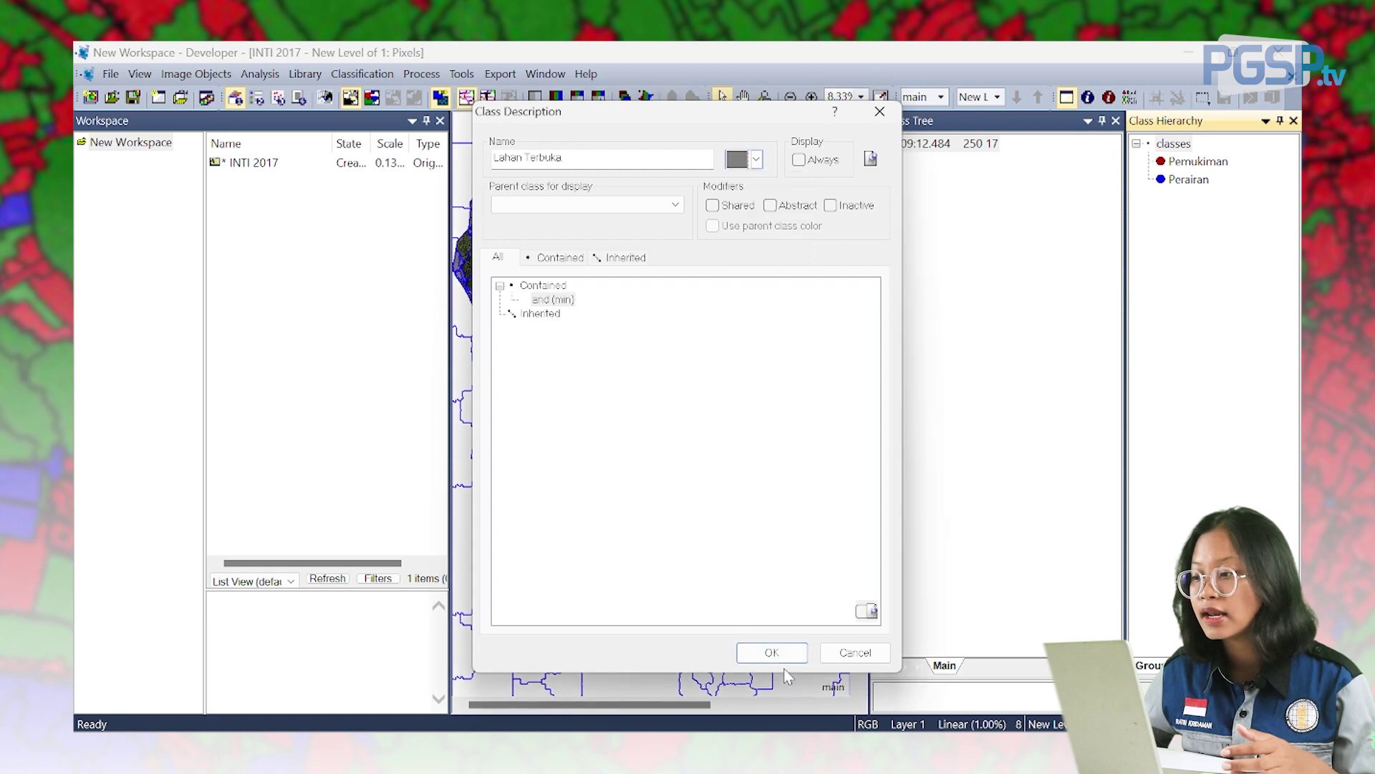
{"action": "left_click", "coordinate": [772, 652]}
Rename the Pemukiman class as Lahan Terbangun
{"action": "right_click", "coordinate": [1198, 182]}
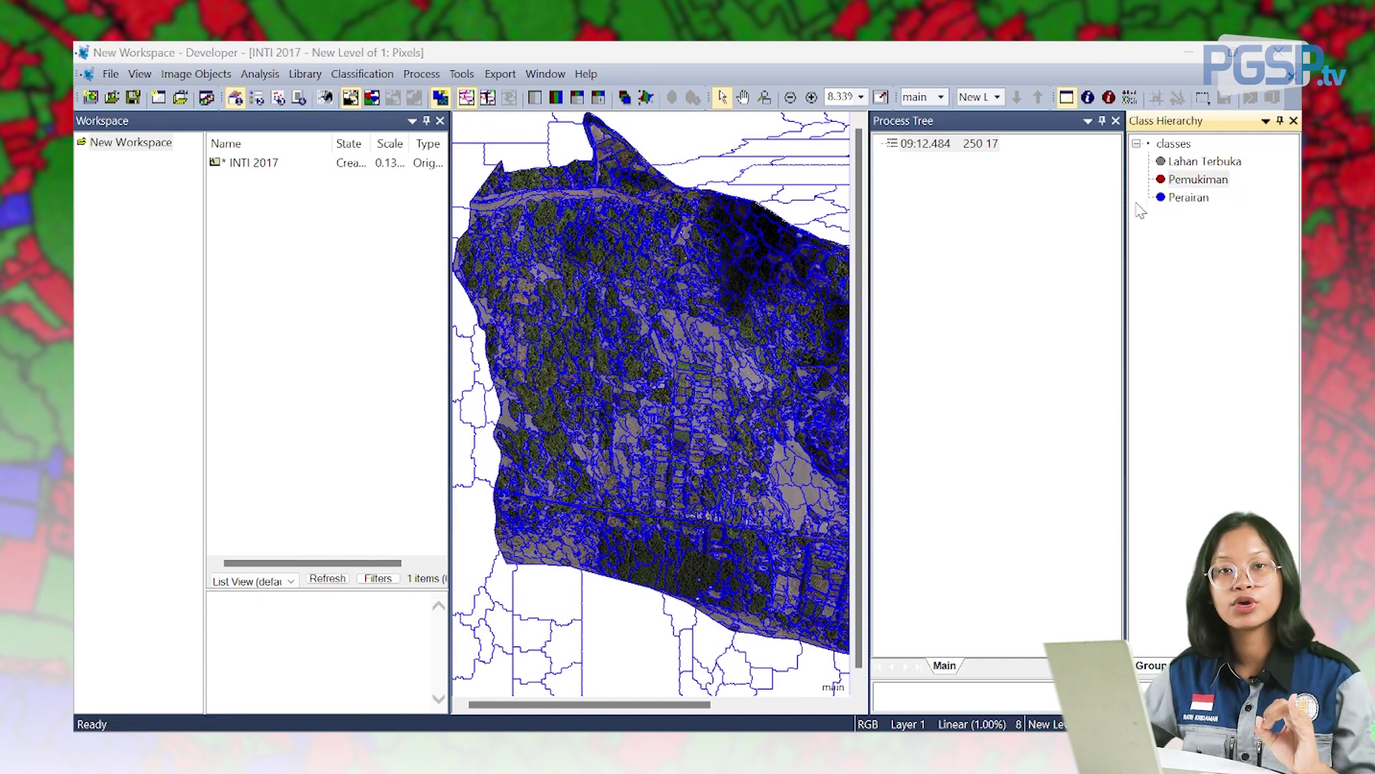
{"action": "double_click", "coordinate": [1141, 210]}
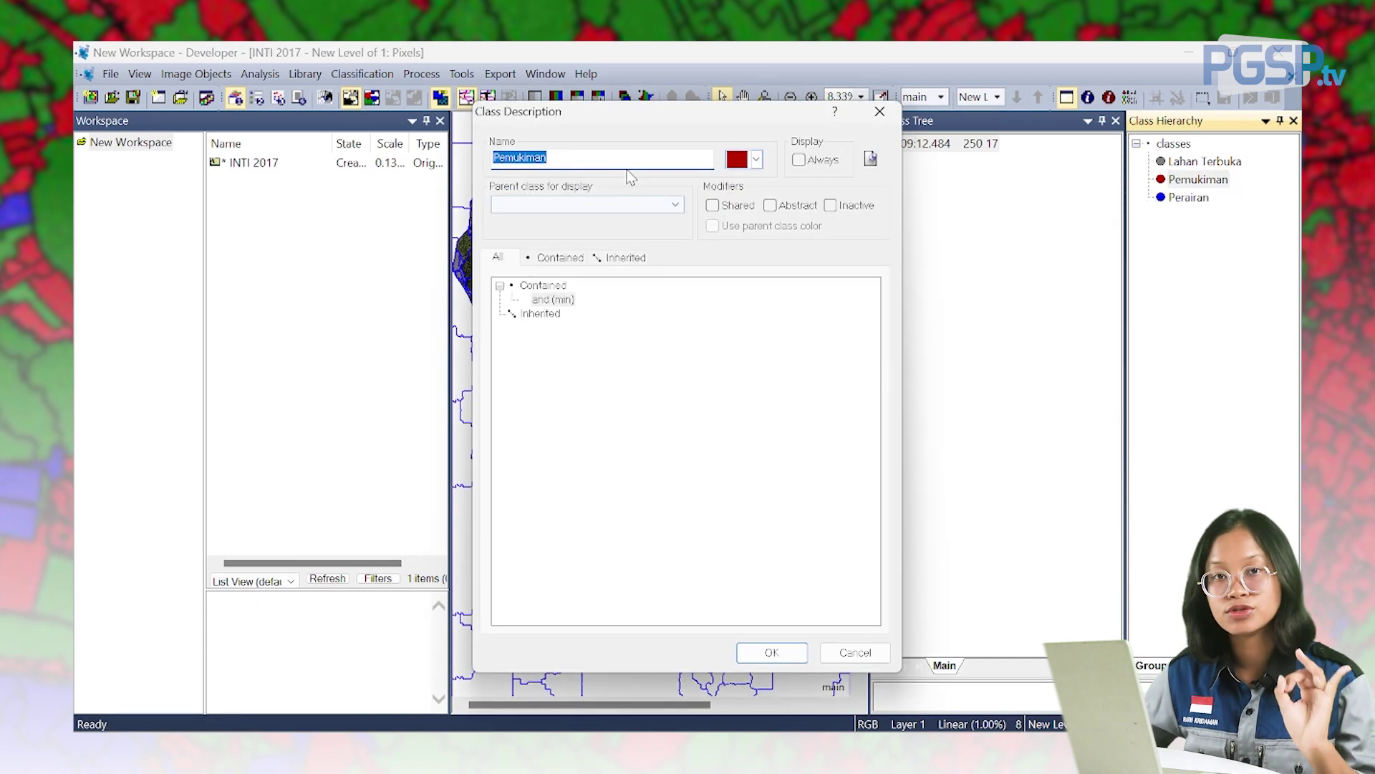
{"action": "type", "text": "Lahan Terbangun"}
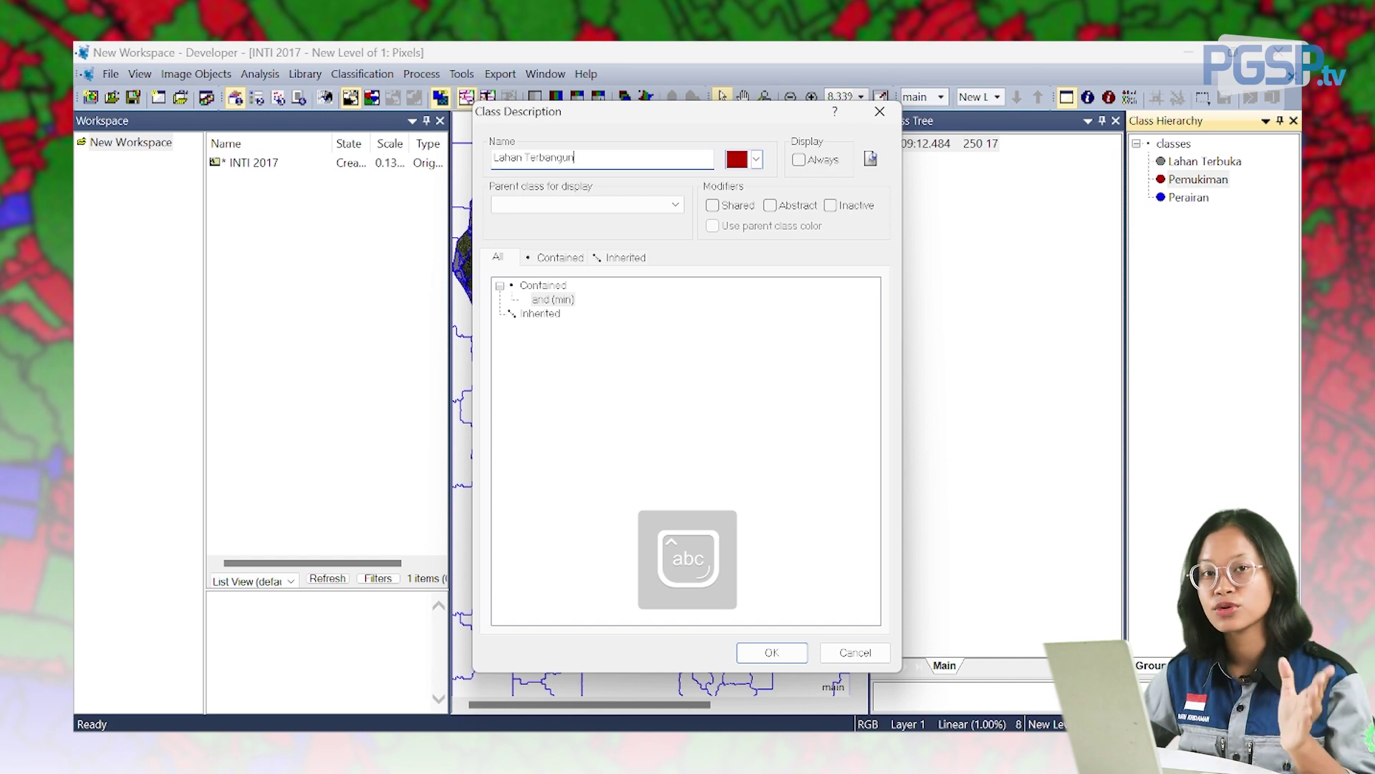
{"action": "left_click", "coordinate": [771, 650]}
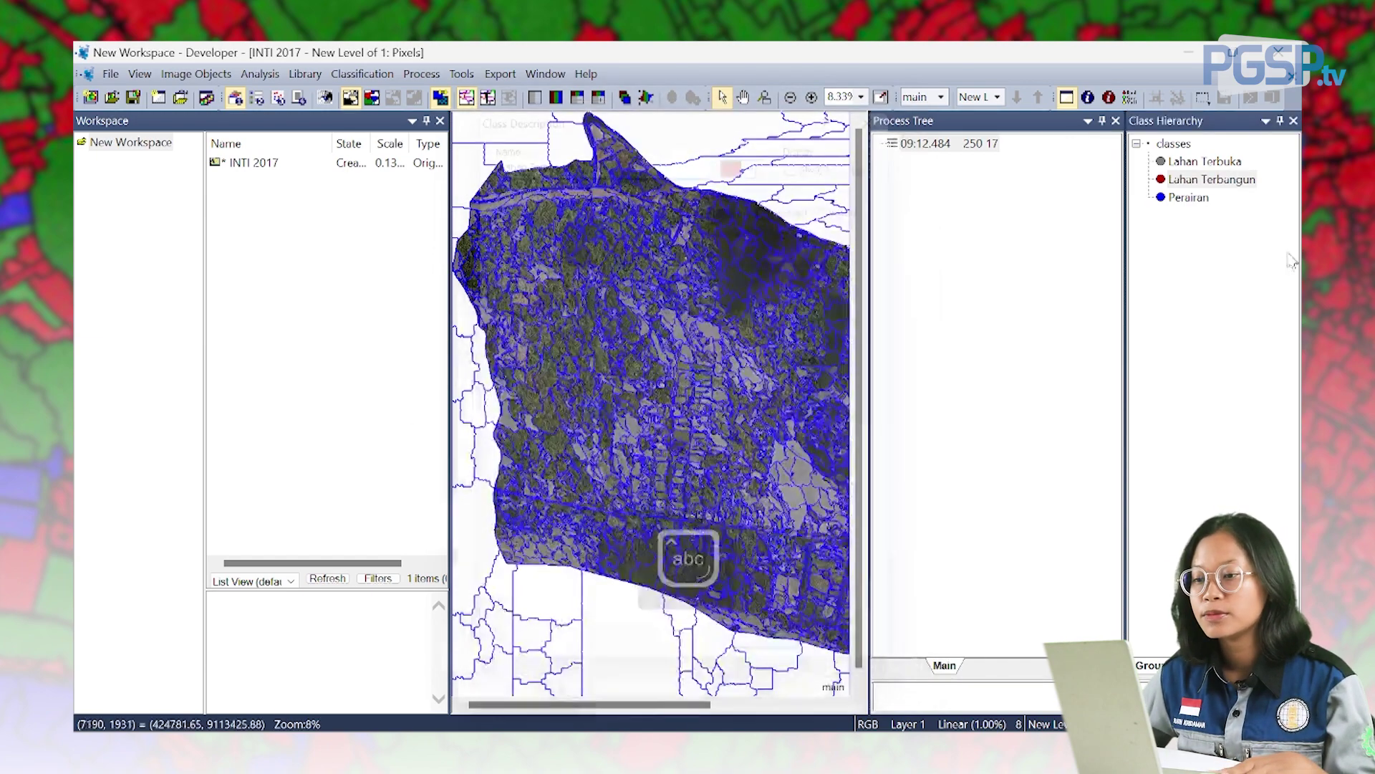
Insert a class named Vegetasi Pertanian with a dark green color
{"action": "left_click", "coordinate": [1173, 144]}
{"action": "right_click", "coordinate": [1206, 234]}
{"action": "left_click", "coordinate": [1160, 272]}
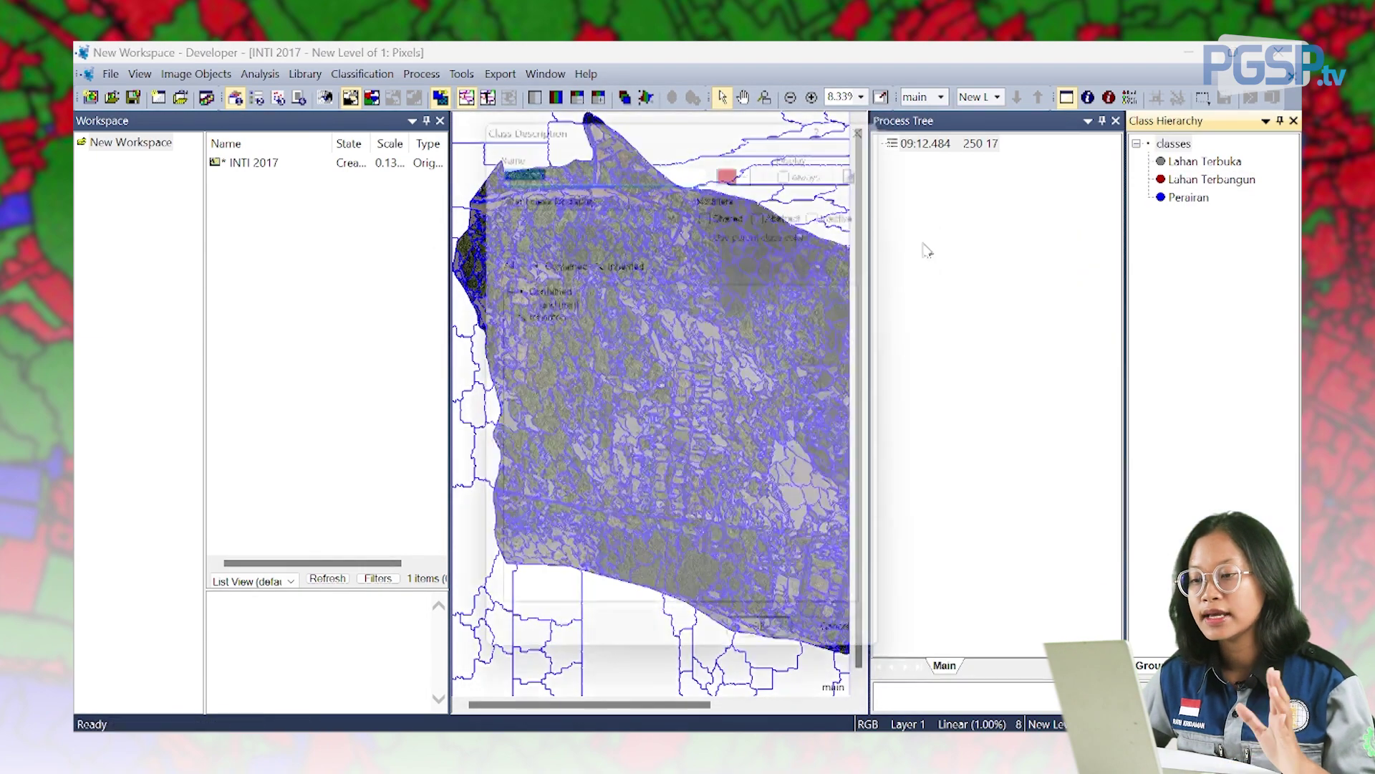
{"action": "left_click", "coordinate": [757, 159]}
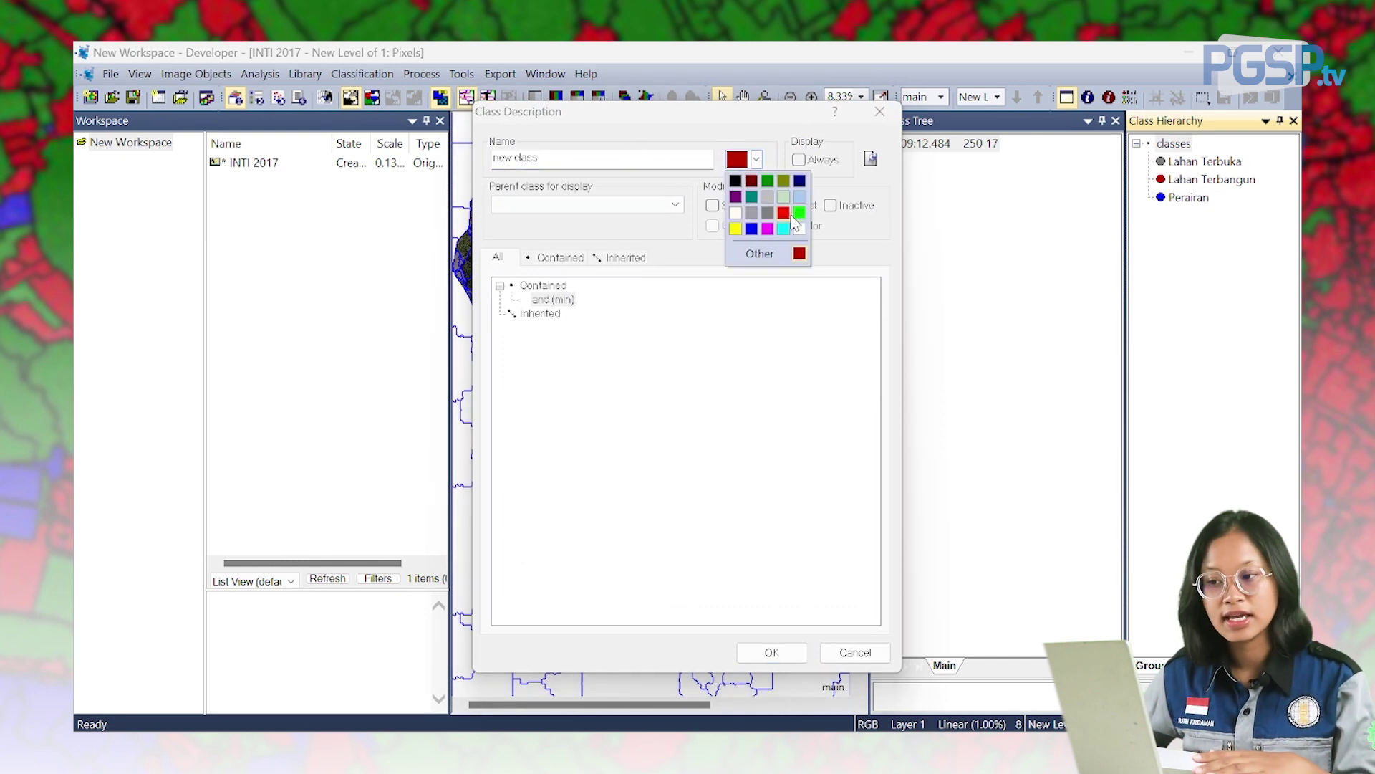
{"action": "left_click", "coordinate": [768, 180]}
{"action": "double_click", "coordinate": [561, 156]}
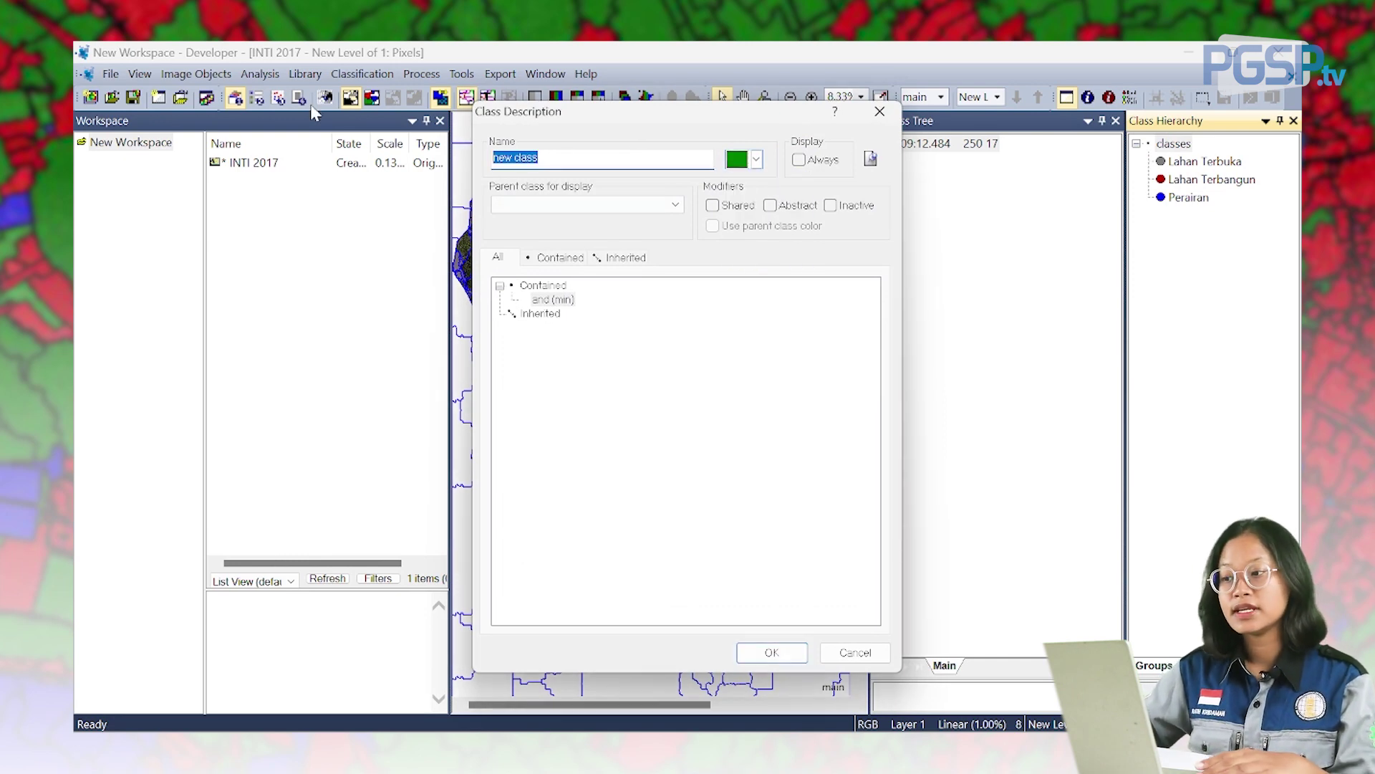
{"action": "type", "text": "Vegetasi"}
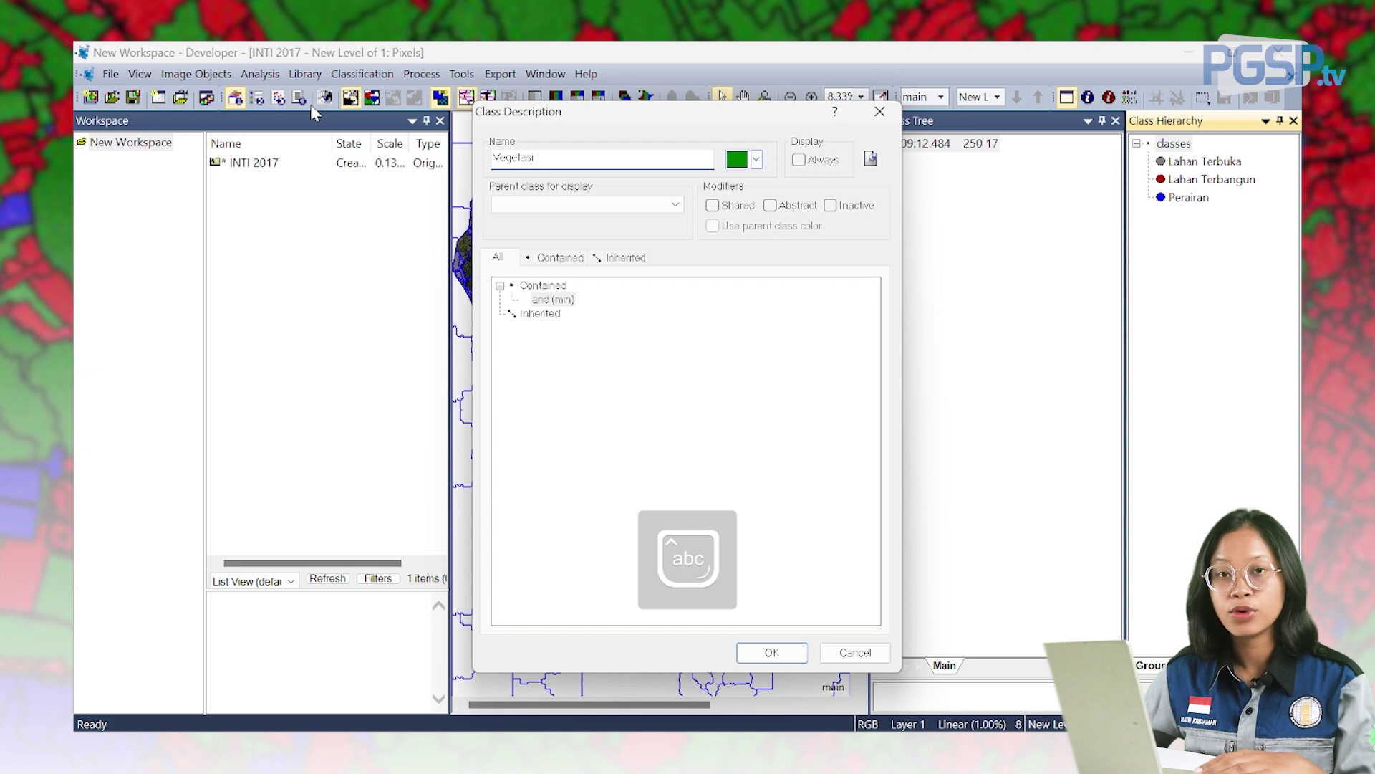
{"action": "type", "text": " P"}
{"action": "key", "text": "Caps_Lock"}
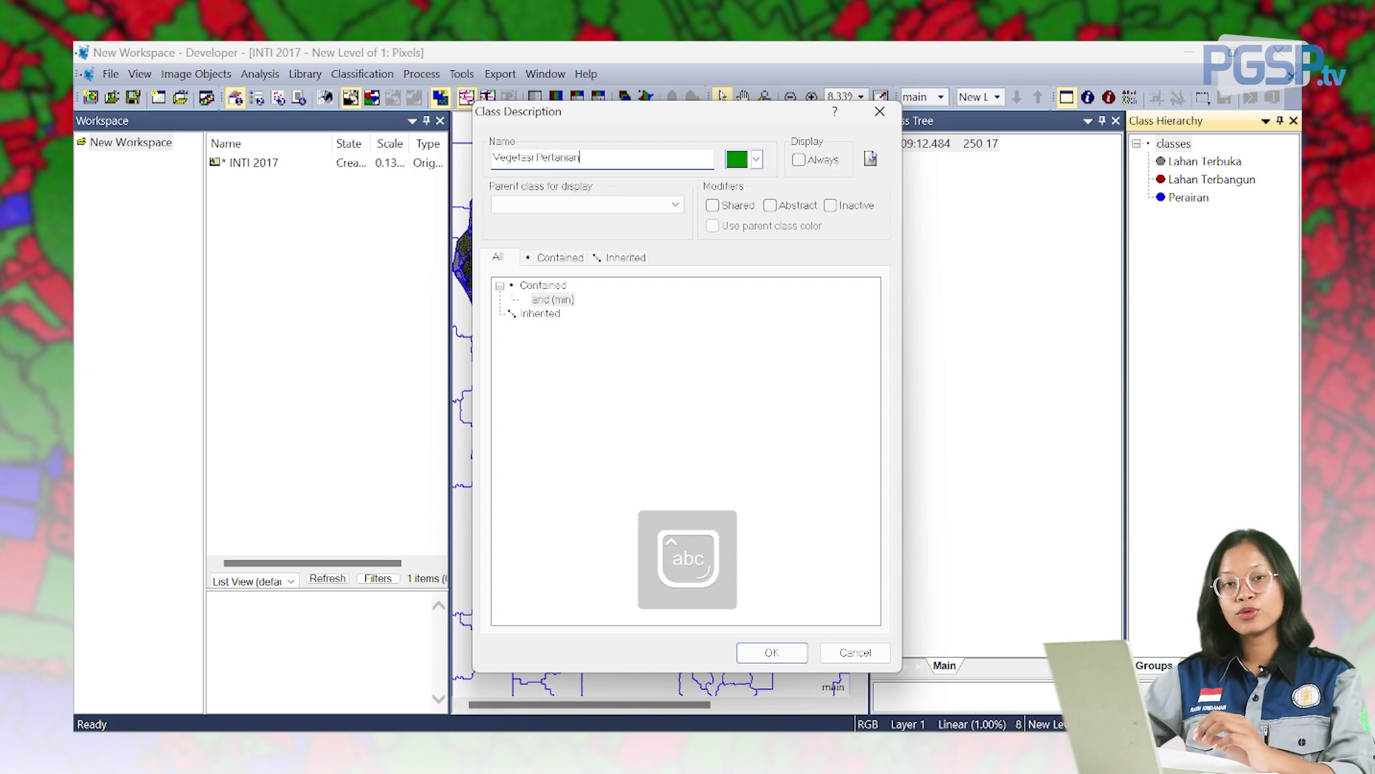
{"action": "type", "text": "ertanian"}
{"action": "left_click", "coordinate": [795, 655]}
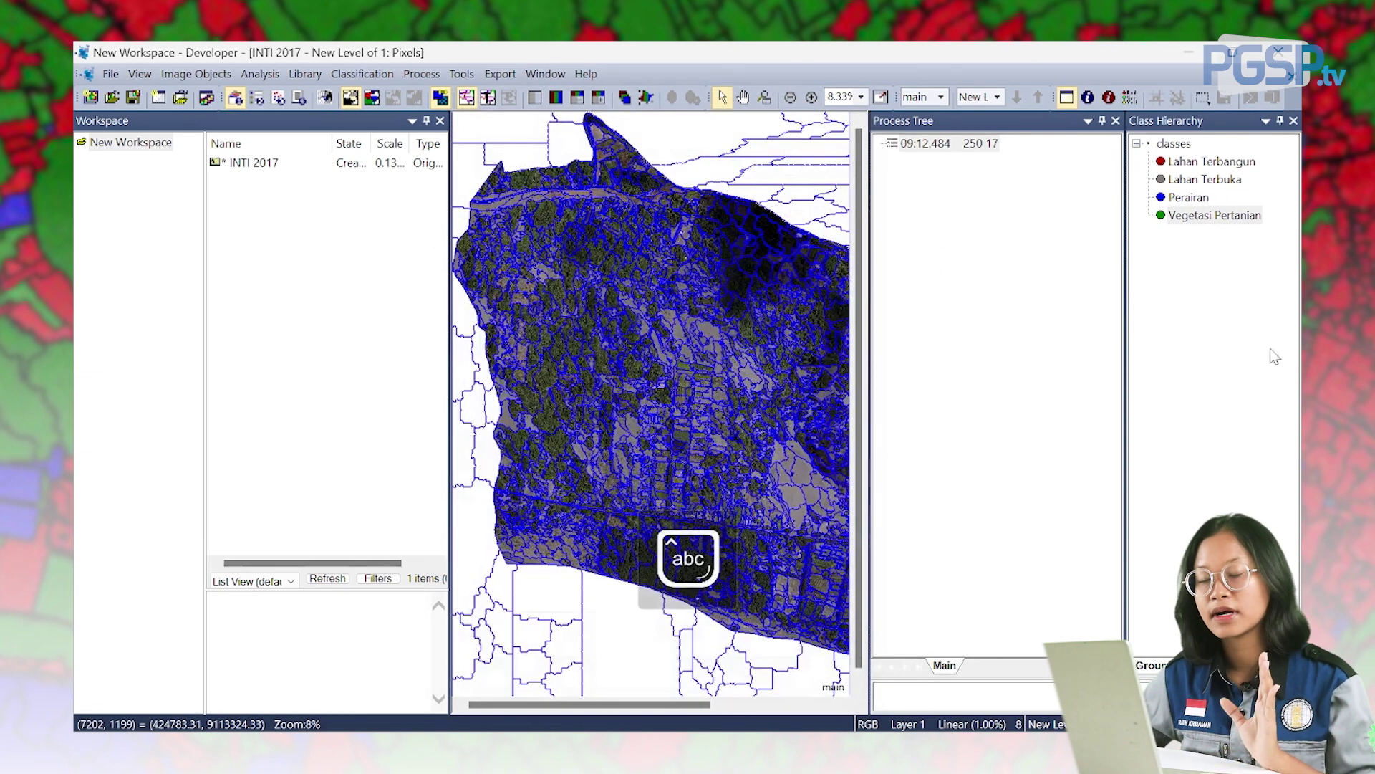
Insert a class named Vegetasi Bukan Pertanian with a bright green color
{"action": "right_click", "coordinate": [1206, 356]}
{"action": "left_click", "coordinate": [1139, 387]}
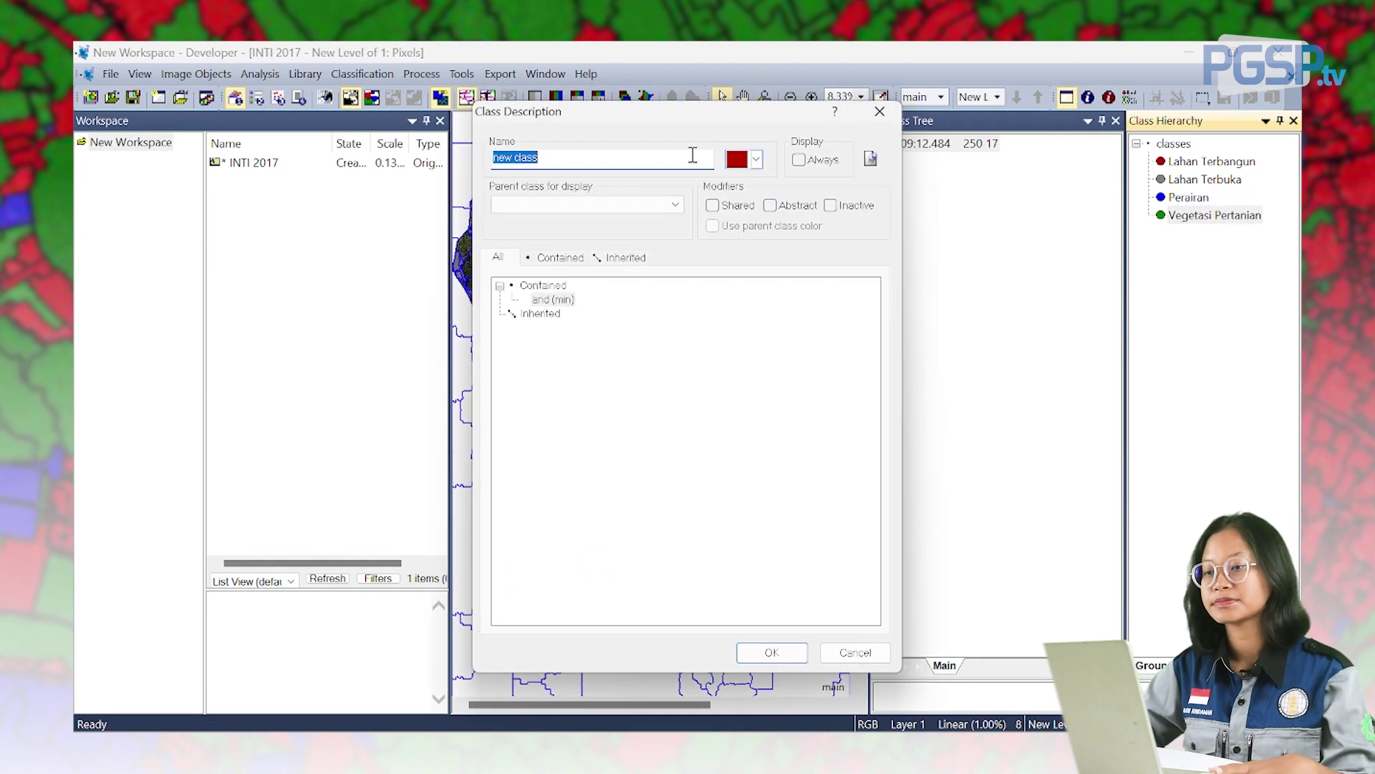
{"action": "left_click", "coordinate": [737, 162]}
{"action": "left_click", "coordinate": [799, 213]}
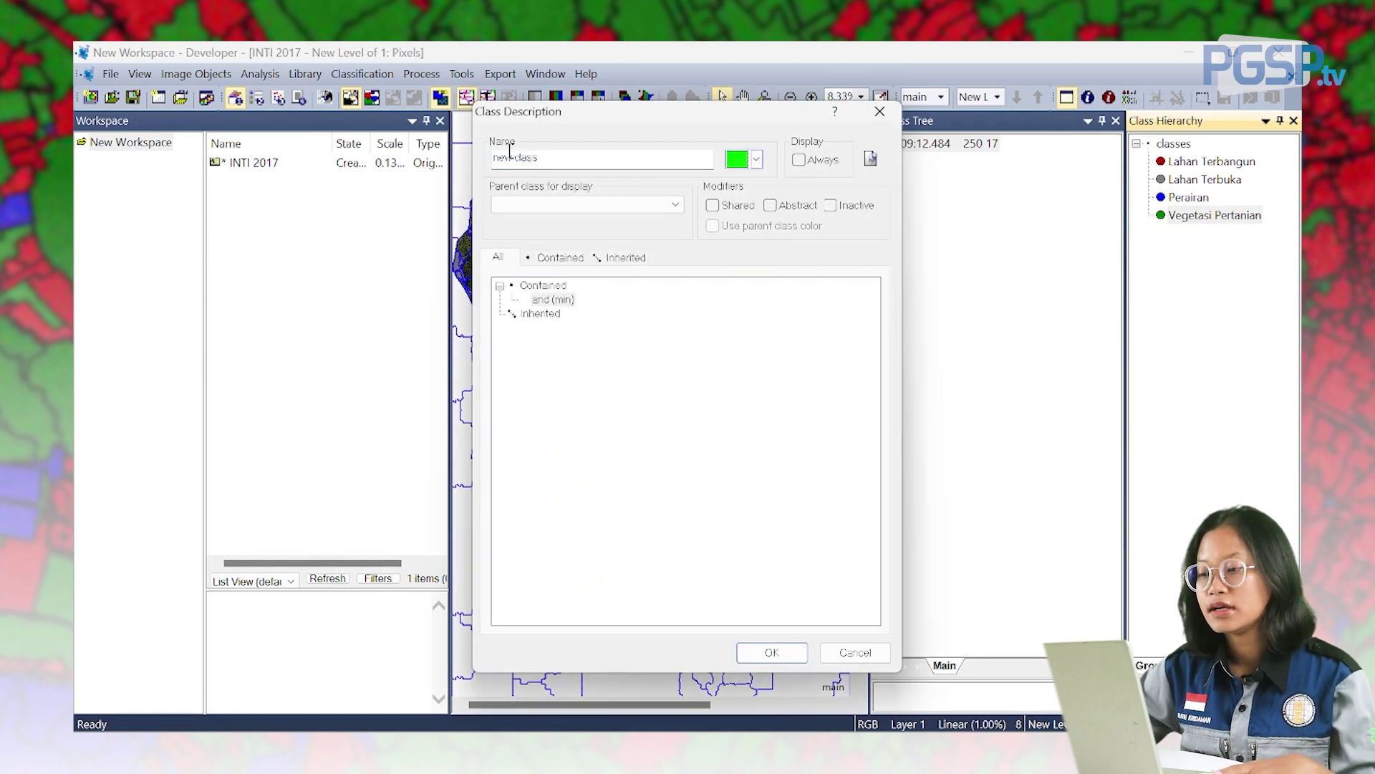
{"action": "left_click_drag", "start_coordinate": [588, 159], "coordinate": [494, 158]}
{"action": "key", "text": "Caps_Lock"}
{"action": "type", "text": "V"}
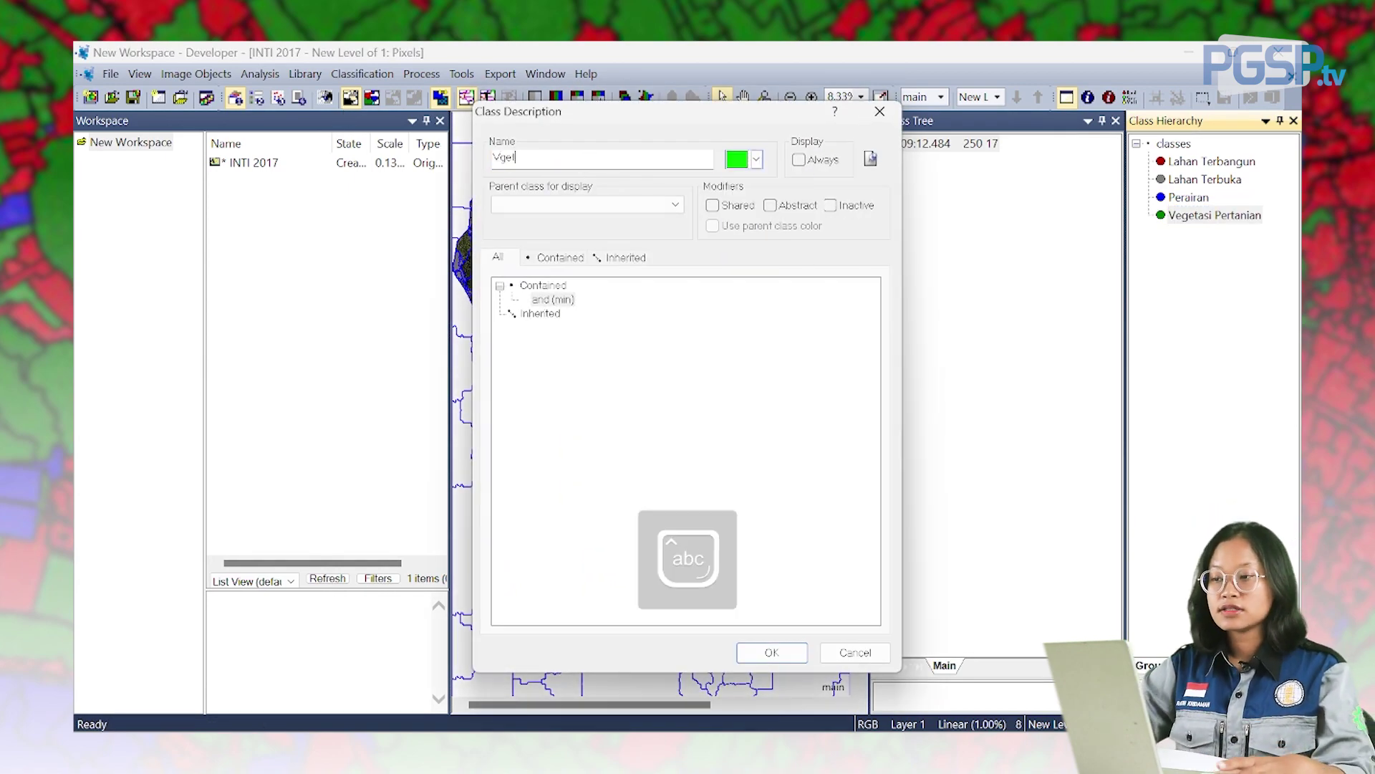
{"action": "type", "text": "egetasi Bukan Perta"}
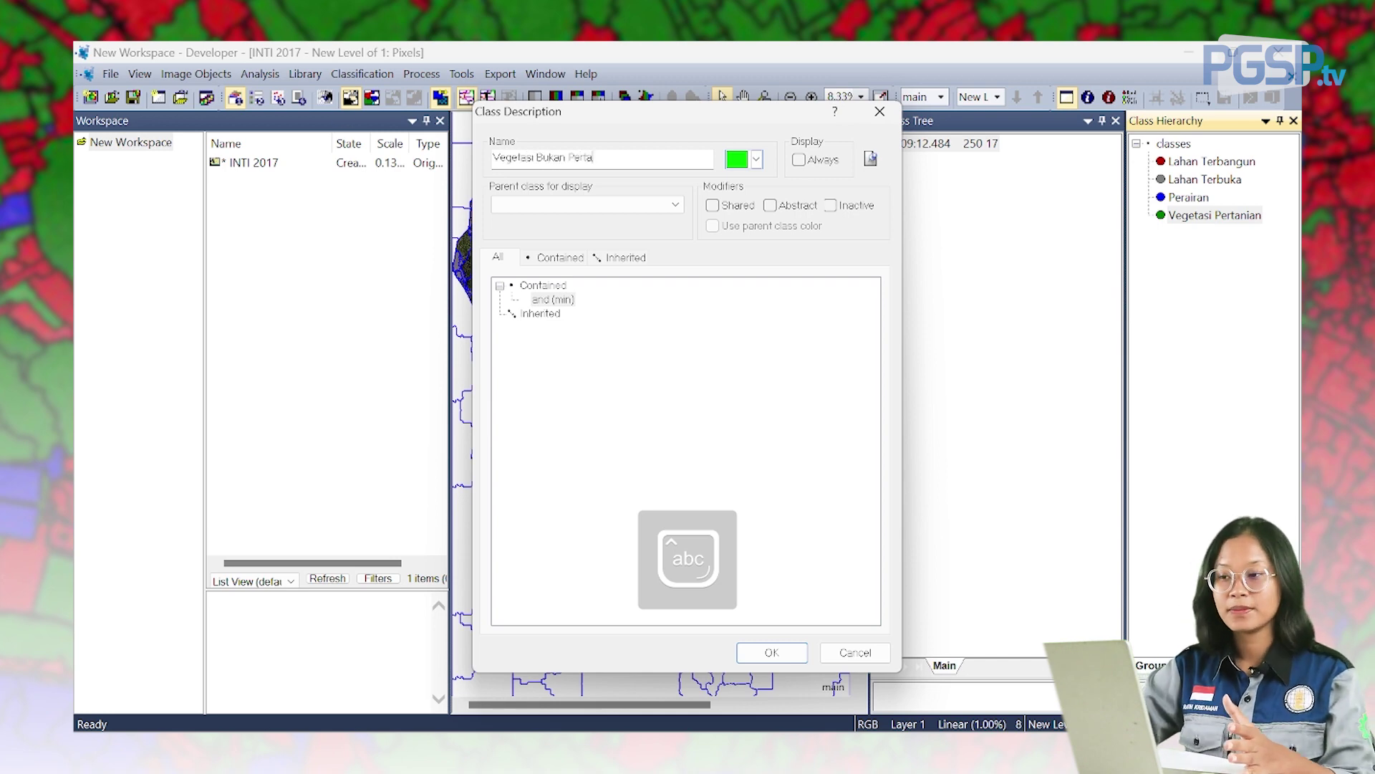
{"action": "type", "text": "nian"}
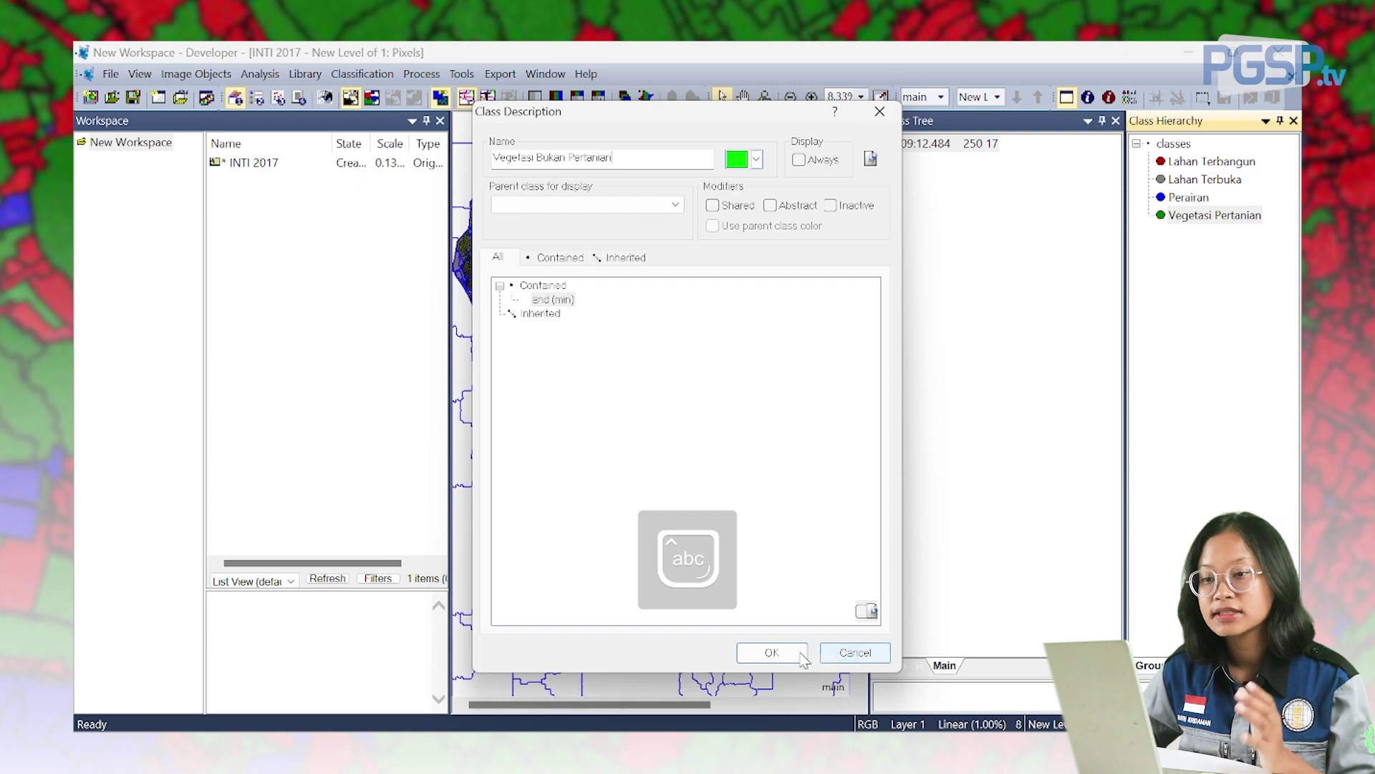
{"action": "left_click", "coordinate": [771, 651]}
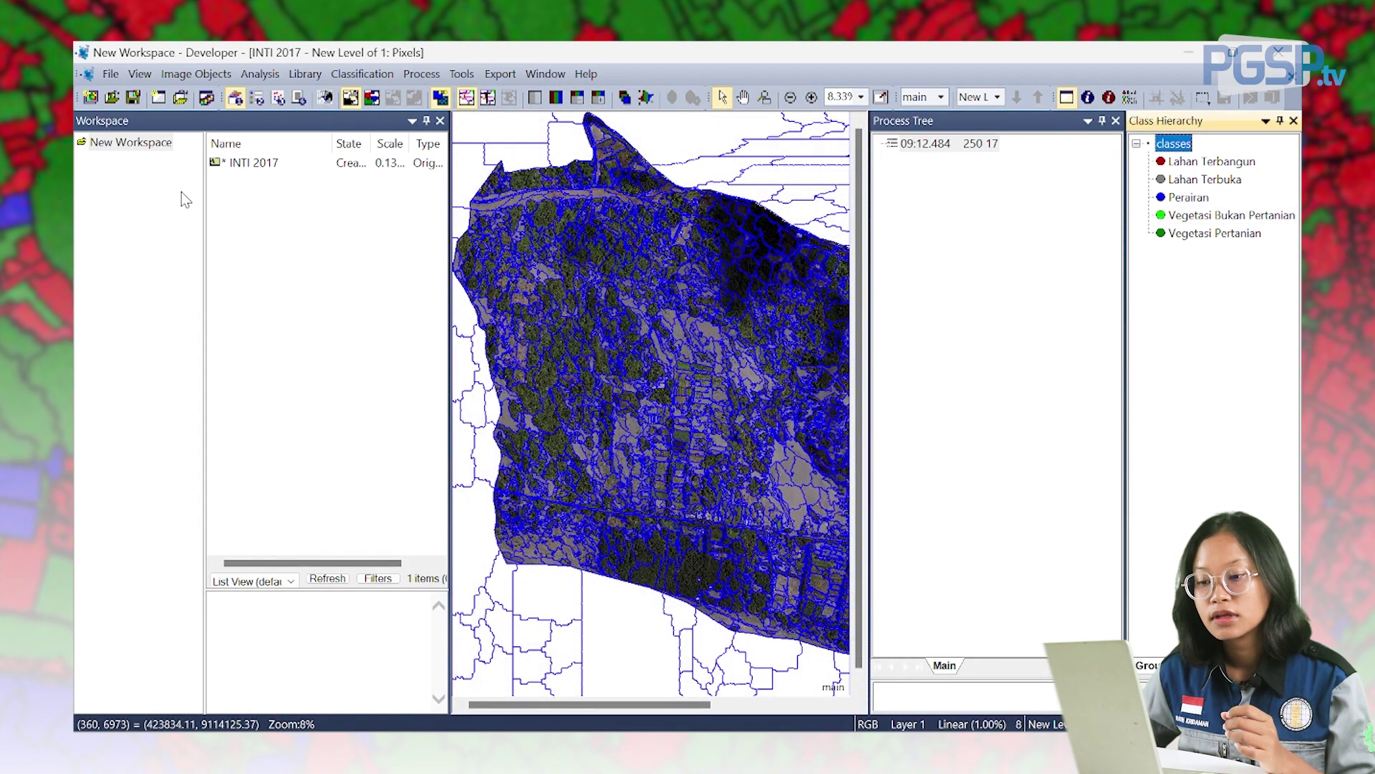
Show the Samples toolbar for sample navigation
{"action": "left_click", "coordinate": [141, 74]}
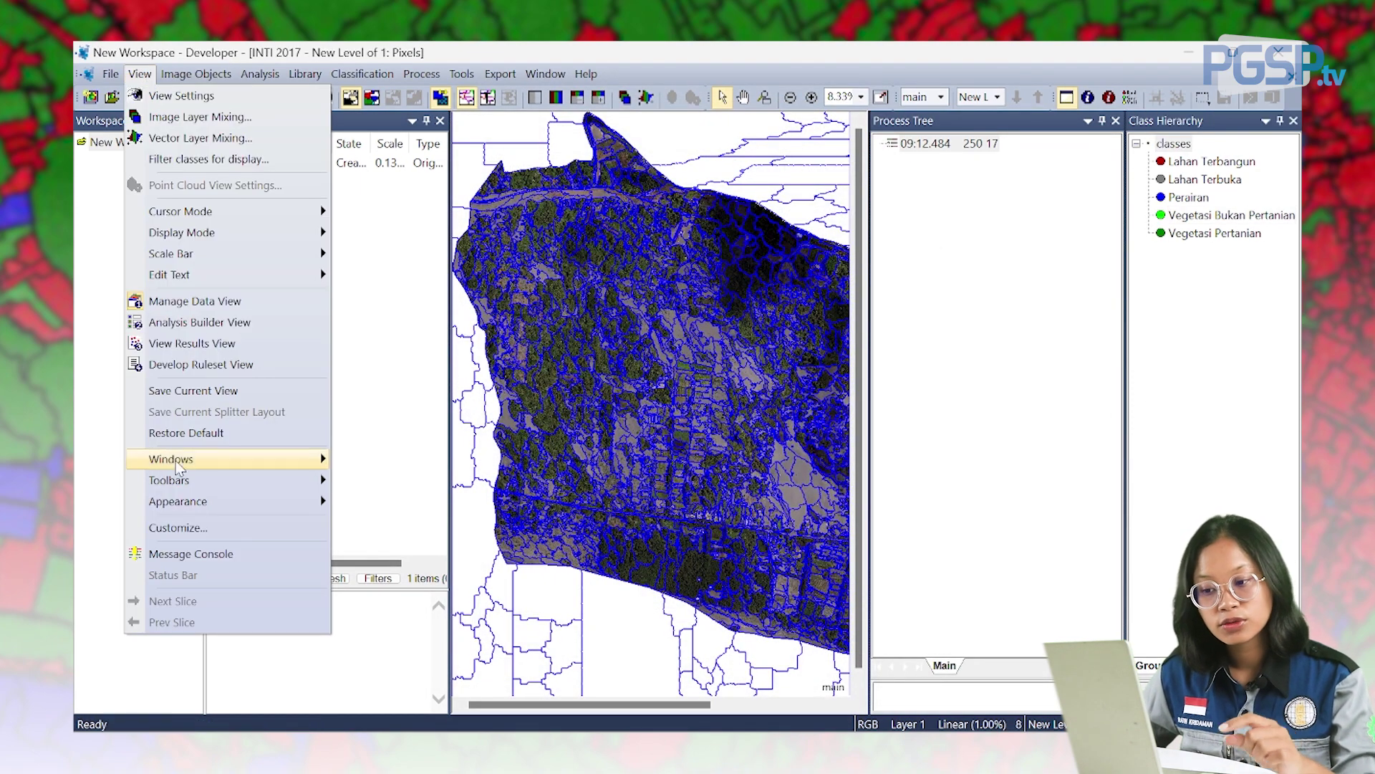
{"action": "mouse_move", "coordinate": [186, 487]}
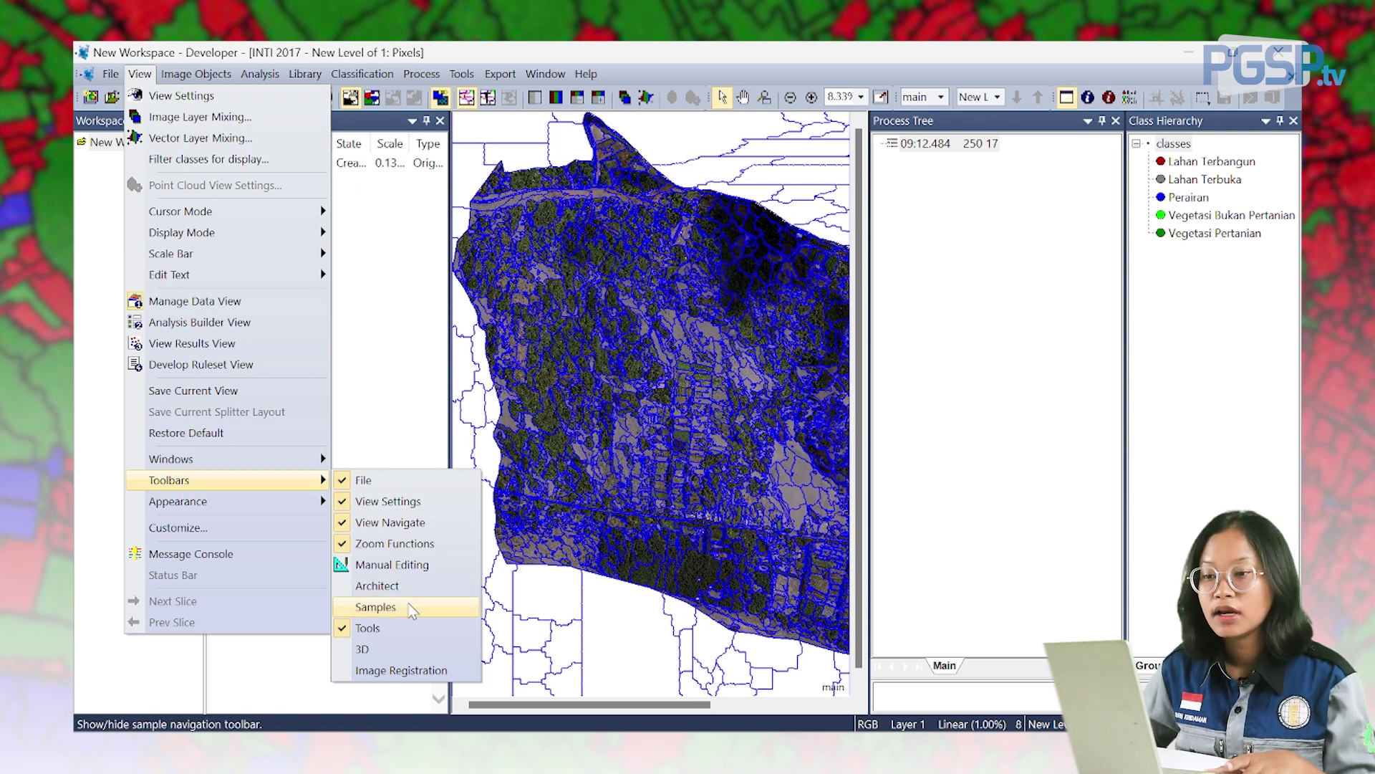
{"action": "left_click", "coordinate": [376, 607]}
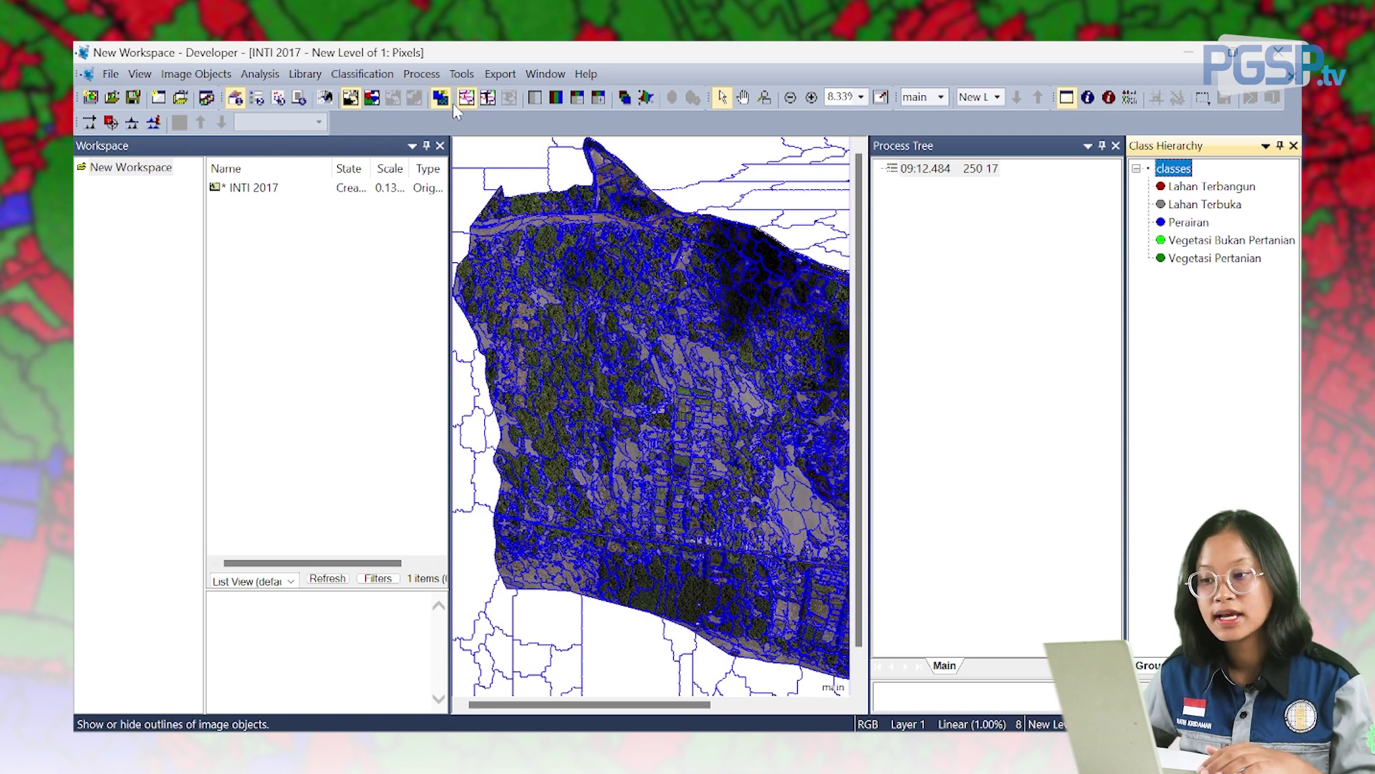
Activate sample selection with the brush for marking training objects in the segmented image
{"action": "left_click", "coordinate": [364, 74]}
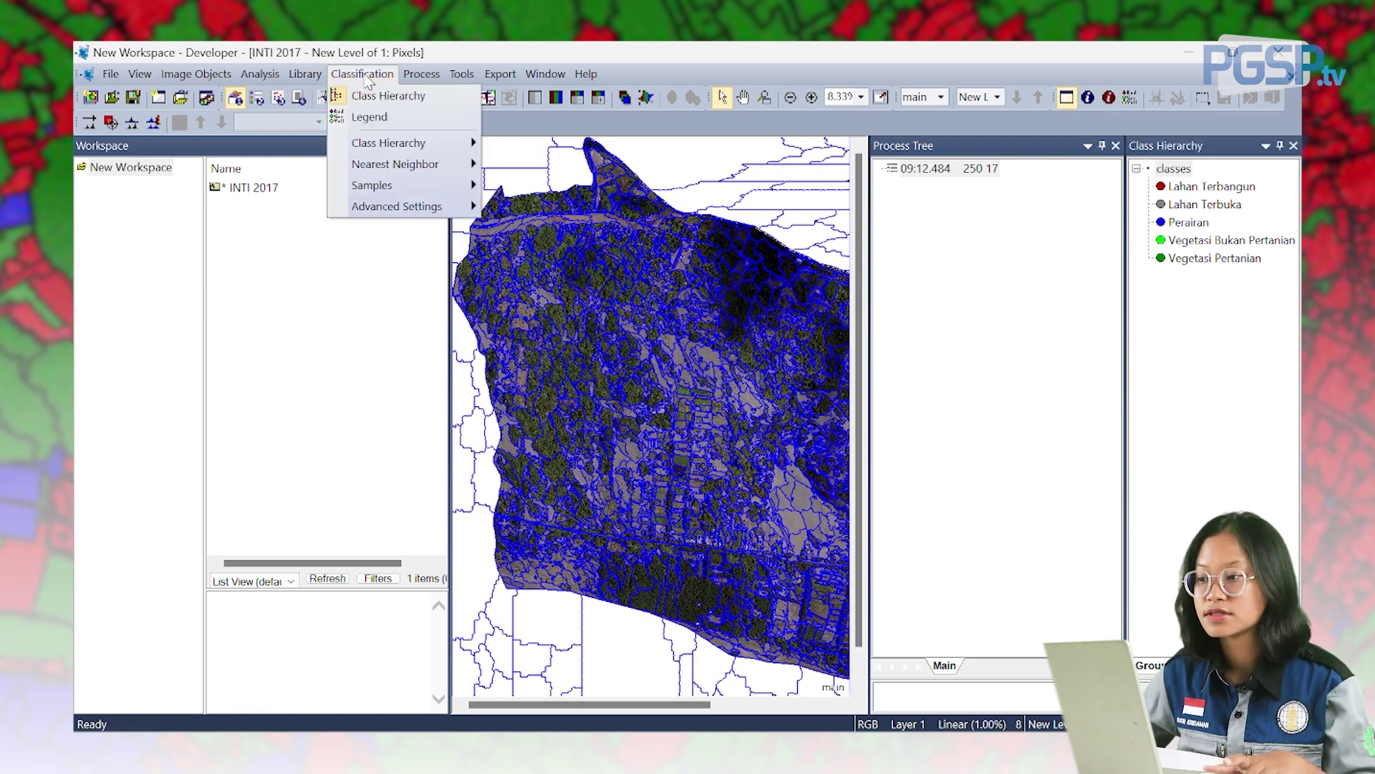
{"action": "mouse_move", "coordinate": [379, 188]}
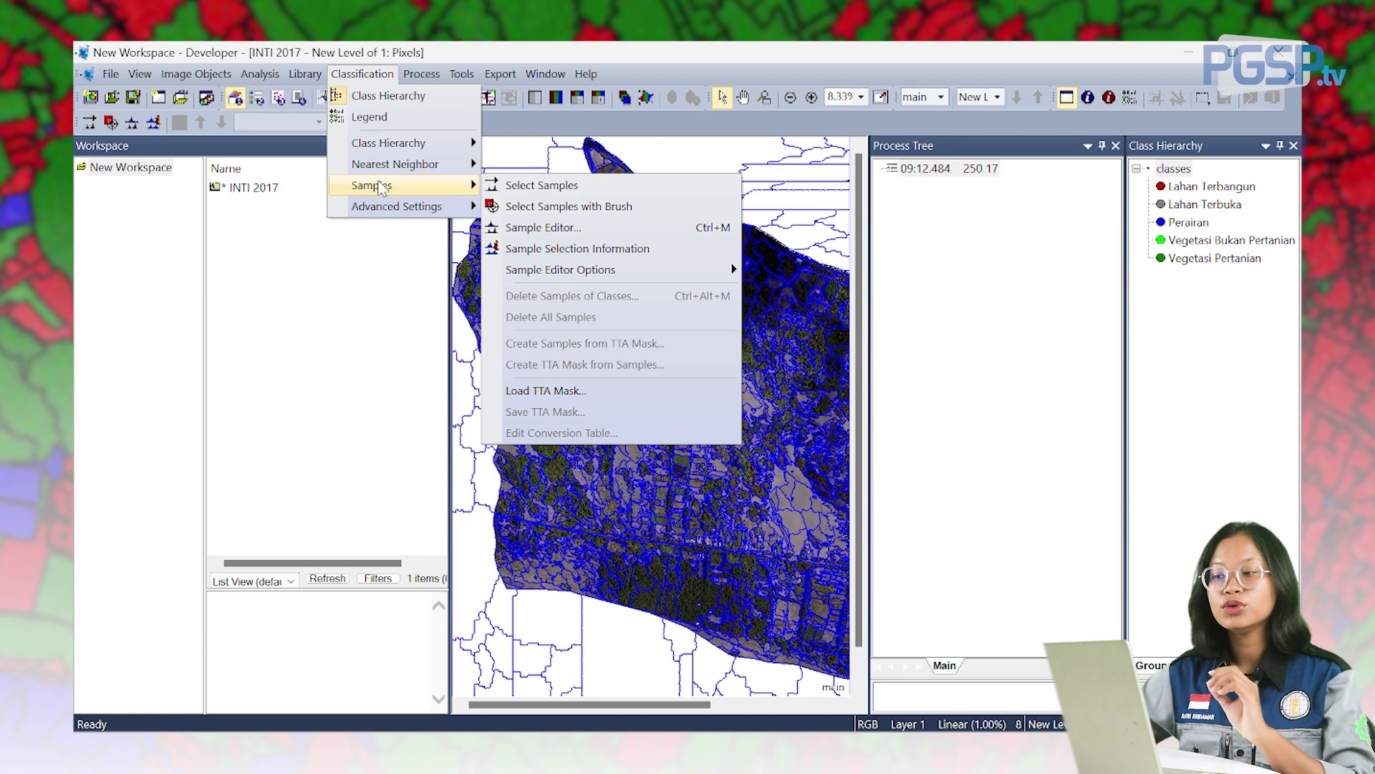
{"action": "left_click", "coordinate": [527, 206]}
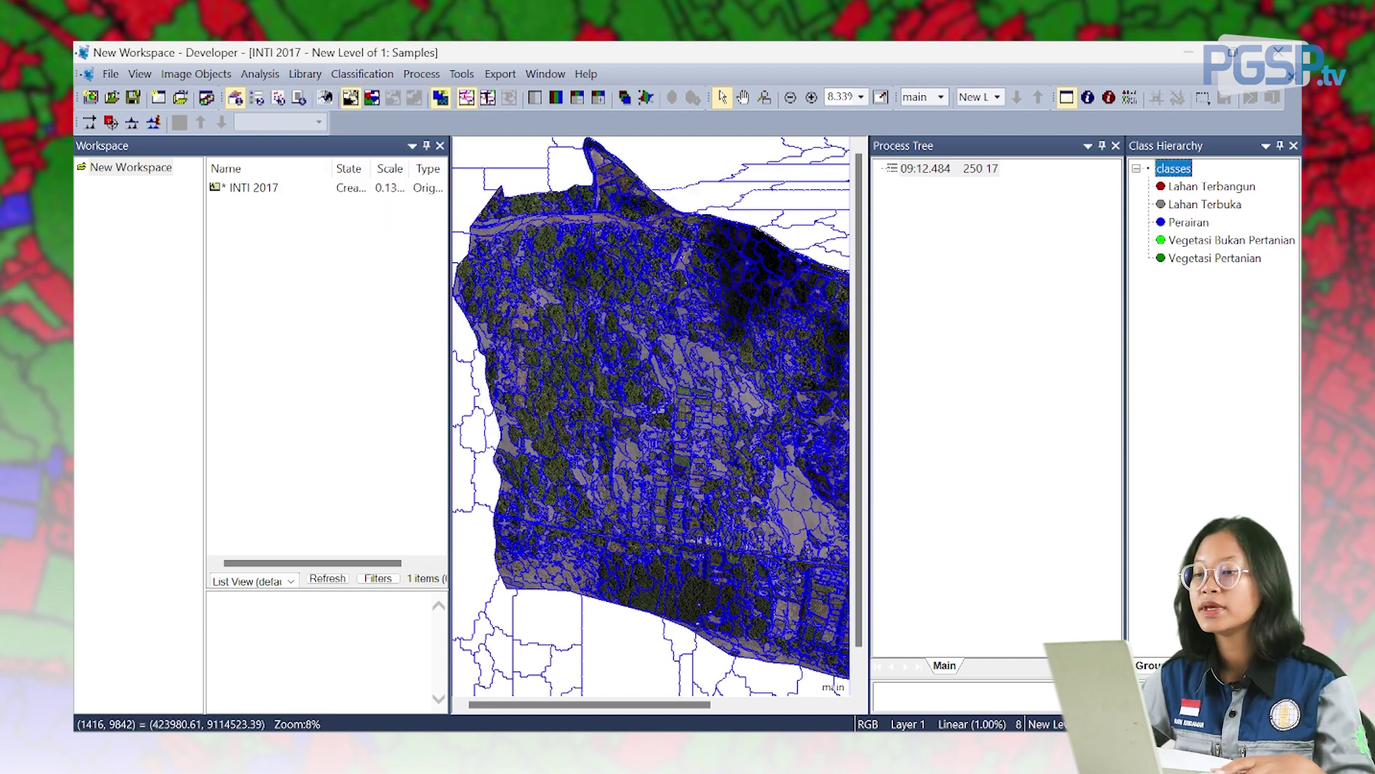
Mark houses and adjoining road objects in the settlement along the image's northeastern edge as Lahan Terbangun samples
{"action": "left_click", "coordinate": [1217, 188]}
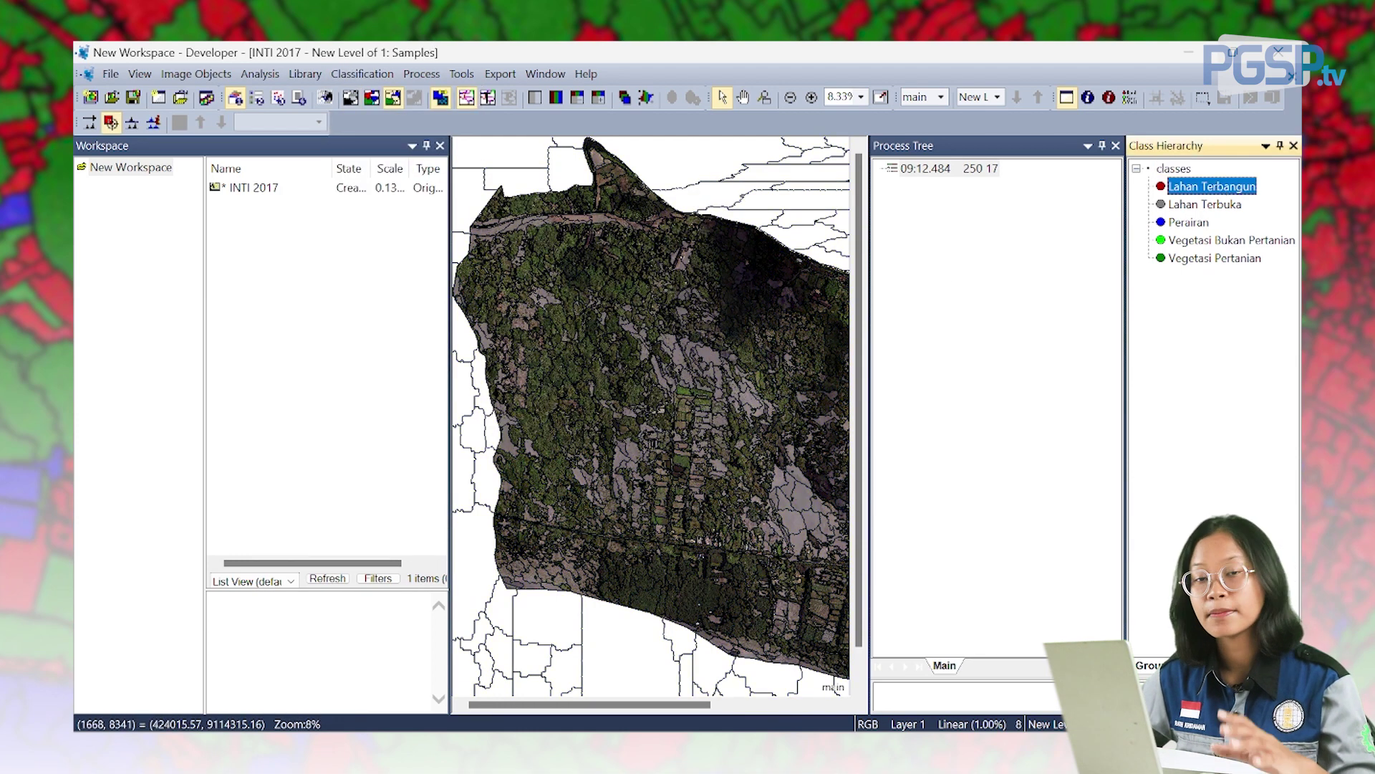
{"action": "scroll", "coordinate": [673, 493], "scroll_direction": "down", "scroll_amount": 2}
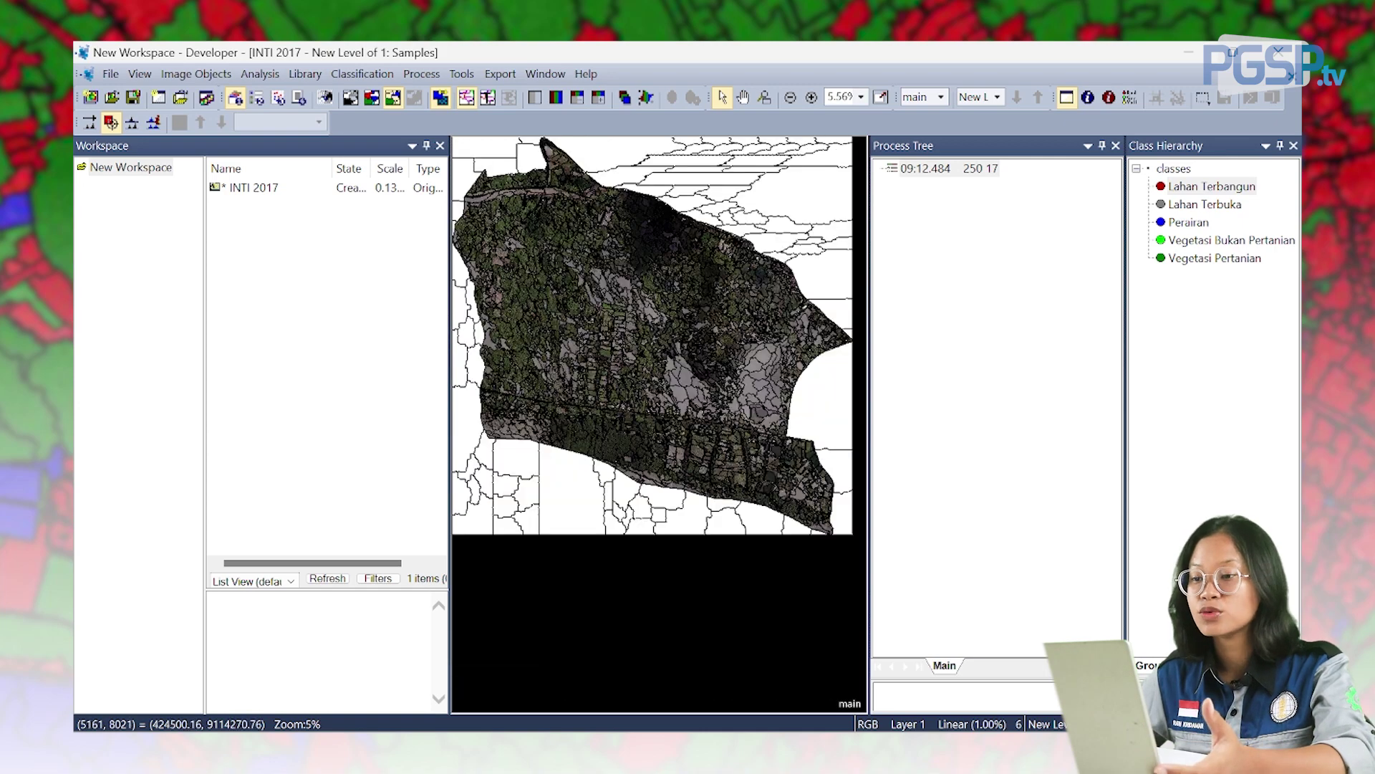
{"action": "scroll", "coordinate": [681, 295], "scroll_direction": "up", "scroll_amount": 3}
{"action": "scroll", "coordinate": [766, 290], "scroll_direction": "up", "scroll_amount": 4}
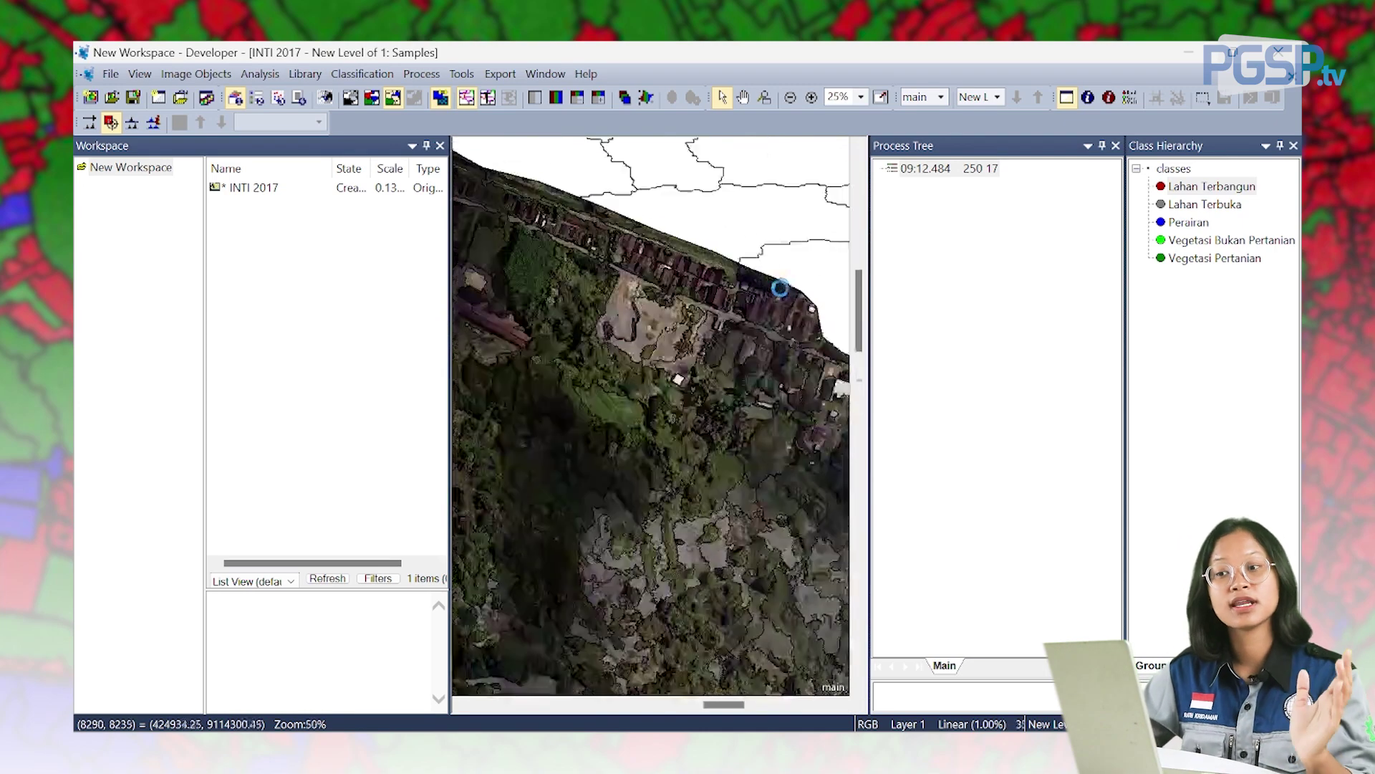
{"action": "scroll", "coordinate": [758, 306], "scroll_direction": "up", "scroll_amount": 2}
{"action": "double_click", "coordinate": [713, 338]}
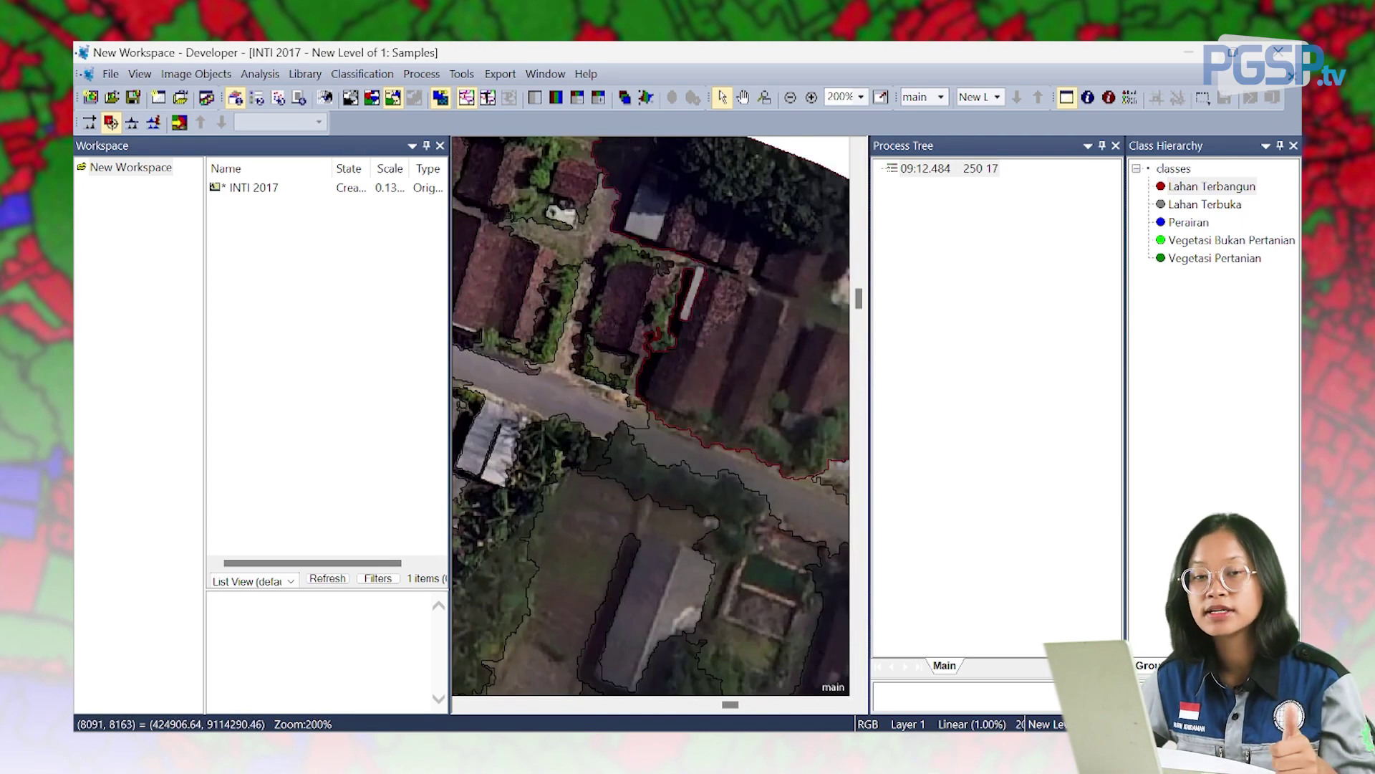
{"action": "double_click", "coordinate": [621, 315]}
{"action": "double_click", "coordinate": [519, 316]}
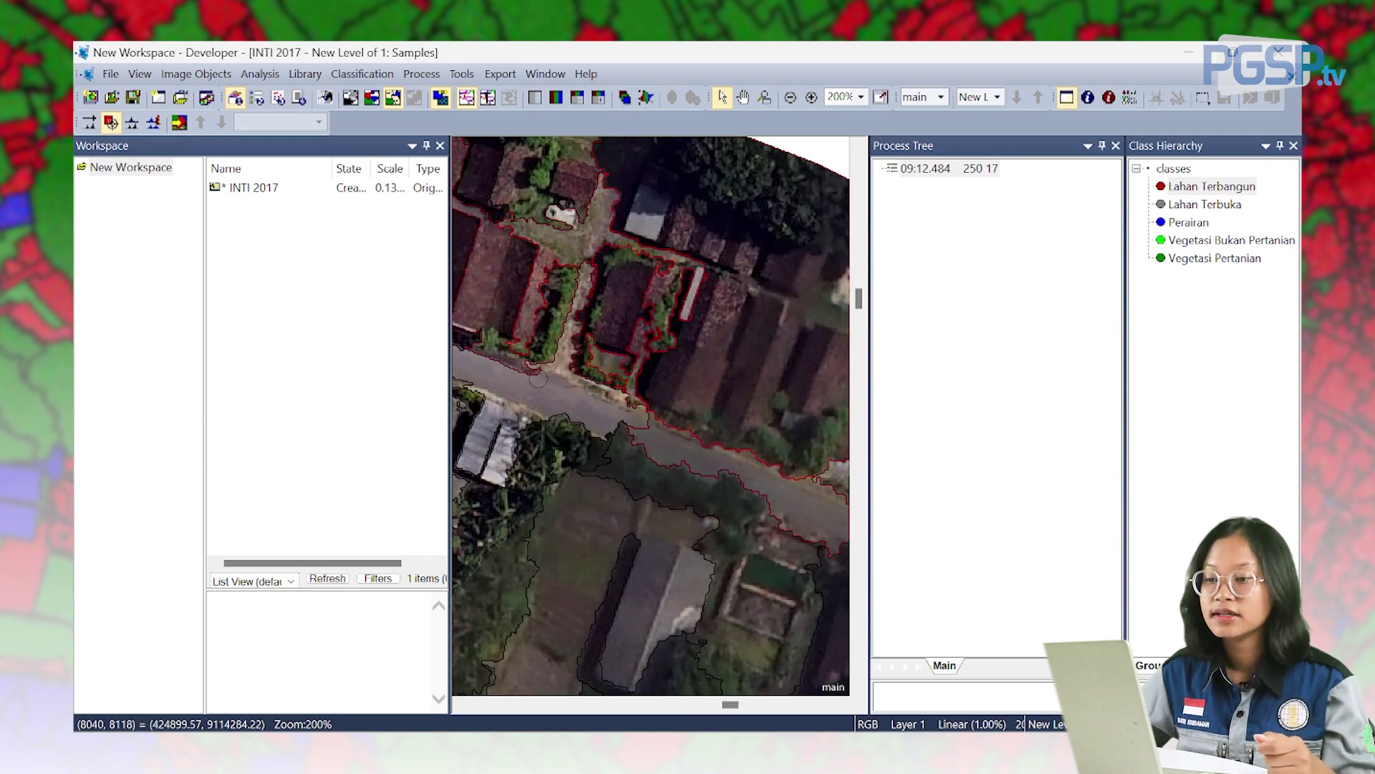
{"action": "scroll", "coordinate": [581, 291], "scroll_direction": "up", "scroll_amount": 1}
Add segments of the main paved road crossing the southern part of the image as Lahan Terbangun samples
{"action": "scroll", "coordinate": [581, 291], "scroll_direction": "down", "scroll_amount": 8}
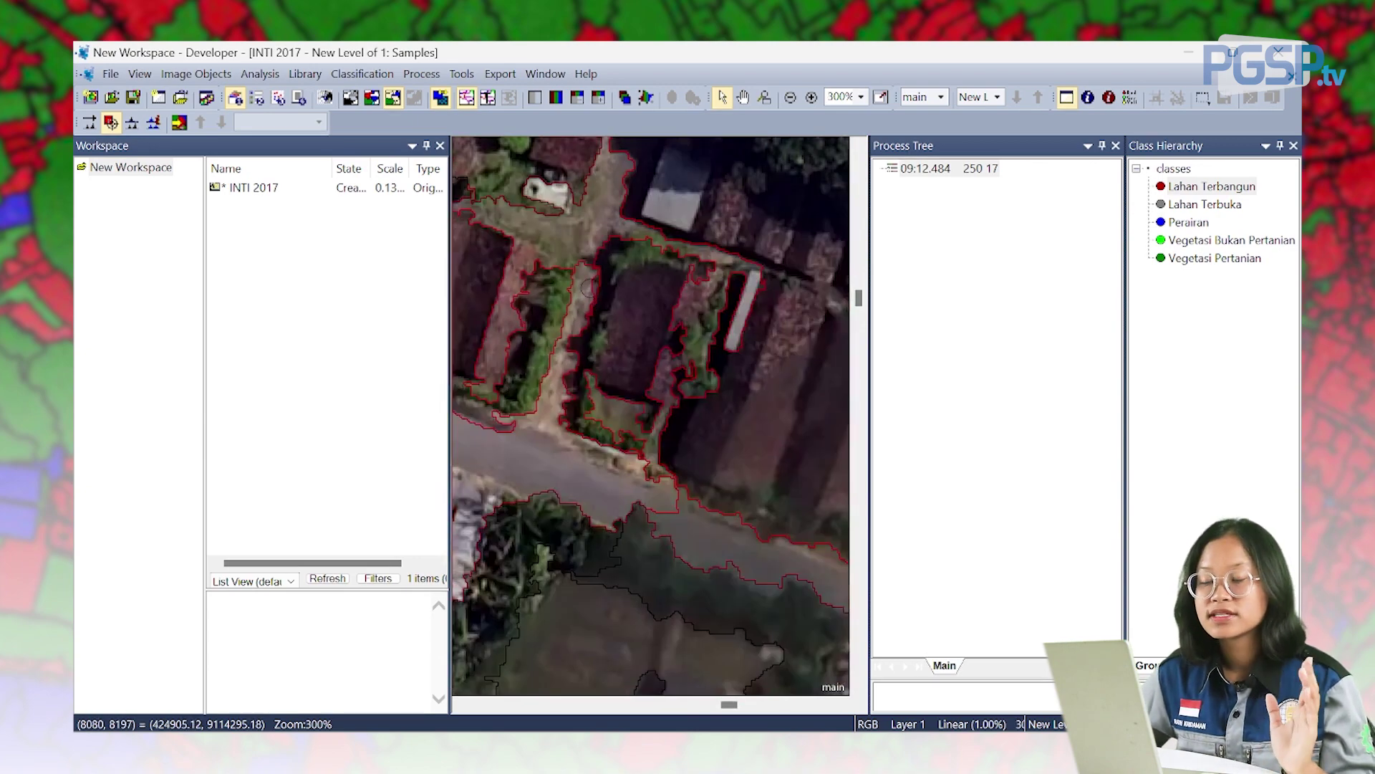
{"action": "scroll", "coordinate": [546, 446], "scroll_direction": "up", "scroll_amount": 4}
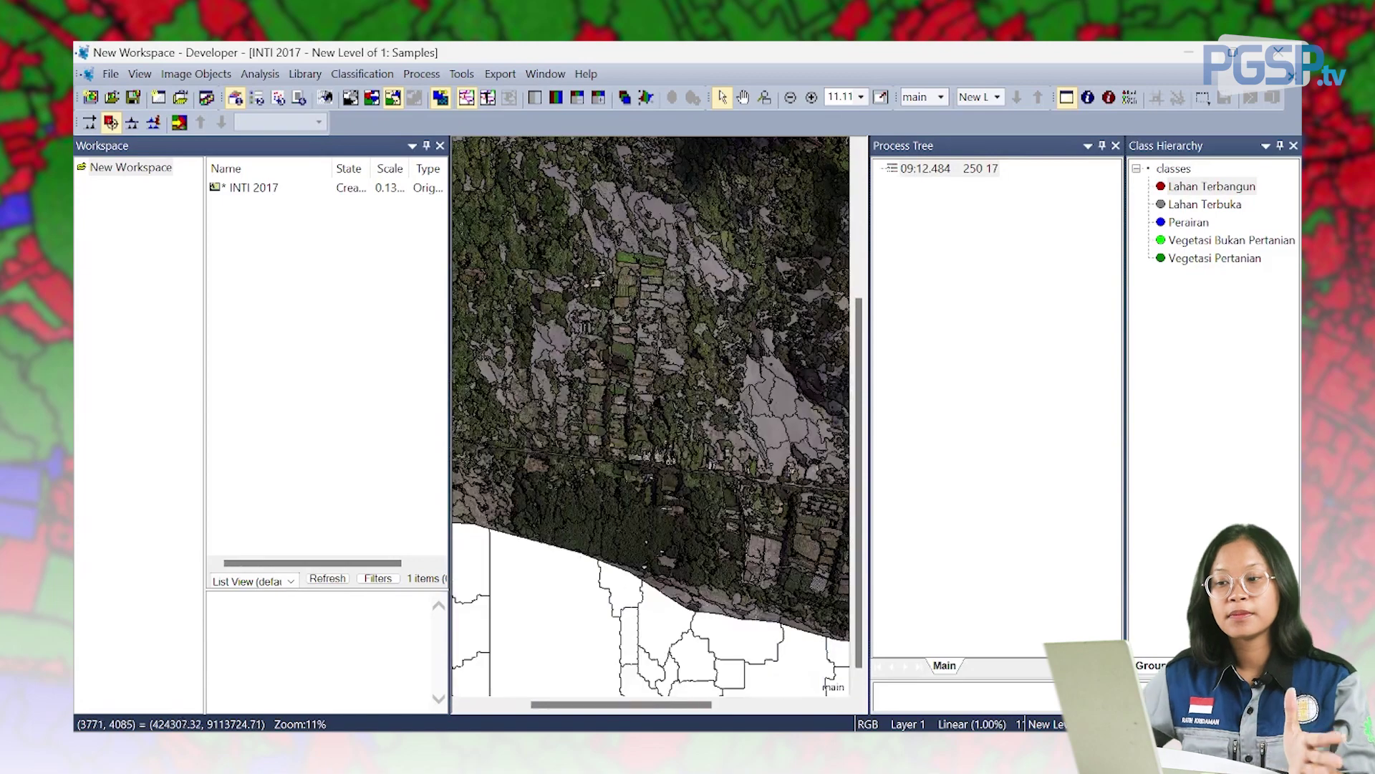
{"action": "scroll", "coordinate": [546, 445], "scroll_direction": "up", "scroll_amount": 5}
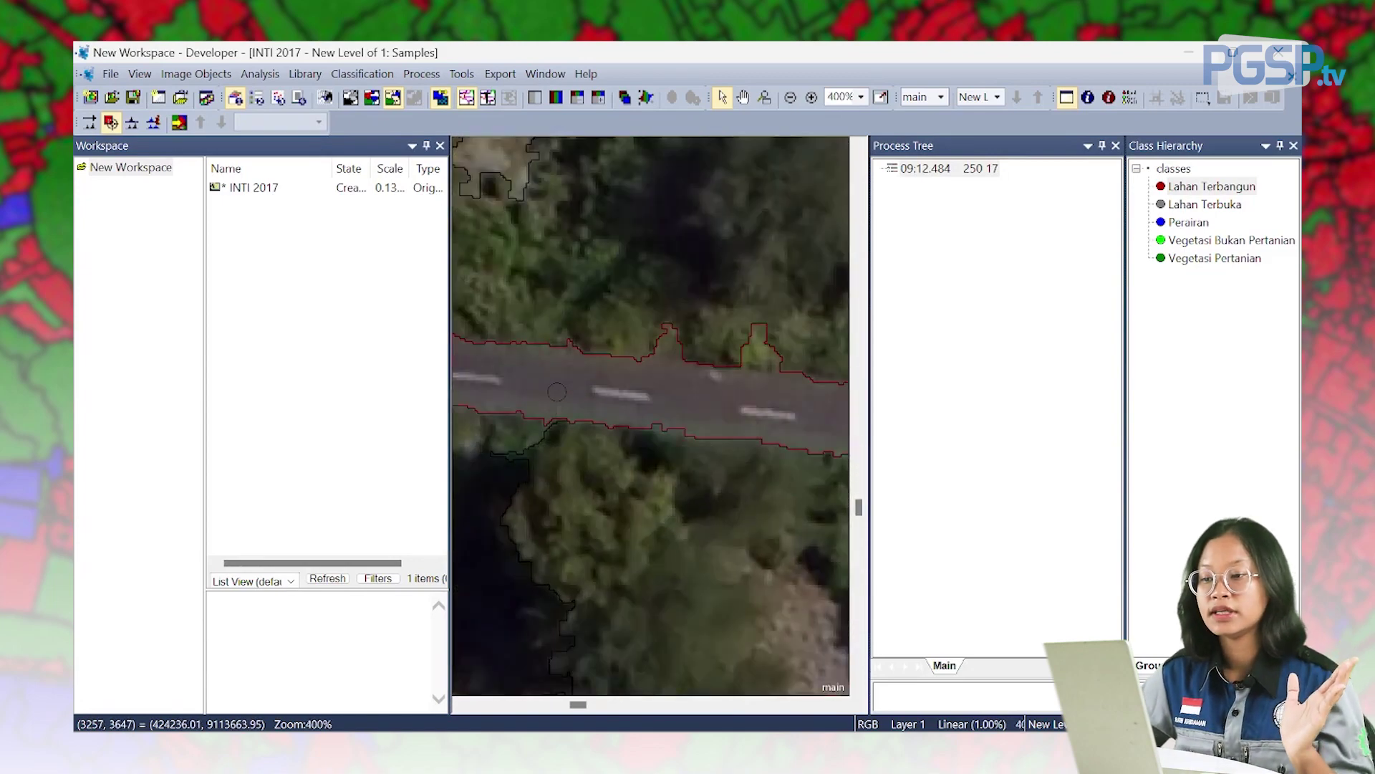
{"action": "scroll", "coordinate": [556, 392], "scroll_direction": "down", "scroll_amount": 5}
{"action": "scroll", "coordinate": [654, 408], "scroll_direction": "up", "scroll_amount": 4}
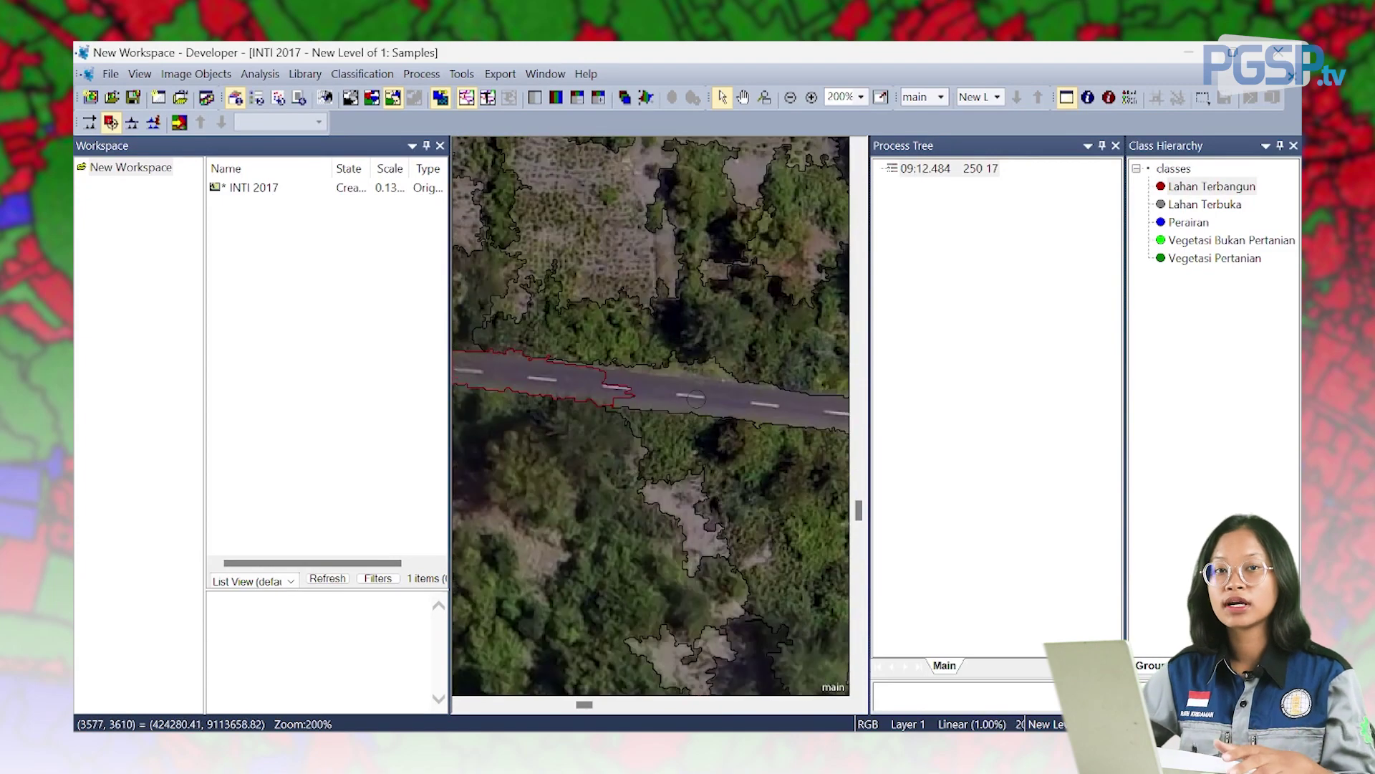
Mark the bare grey fields north of the main road as Lahan Terbuka samples
{"action": "left_click", "coordinate": [1225, 209]}
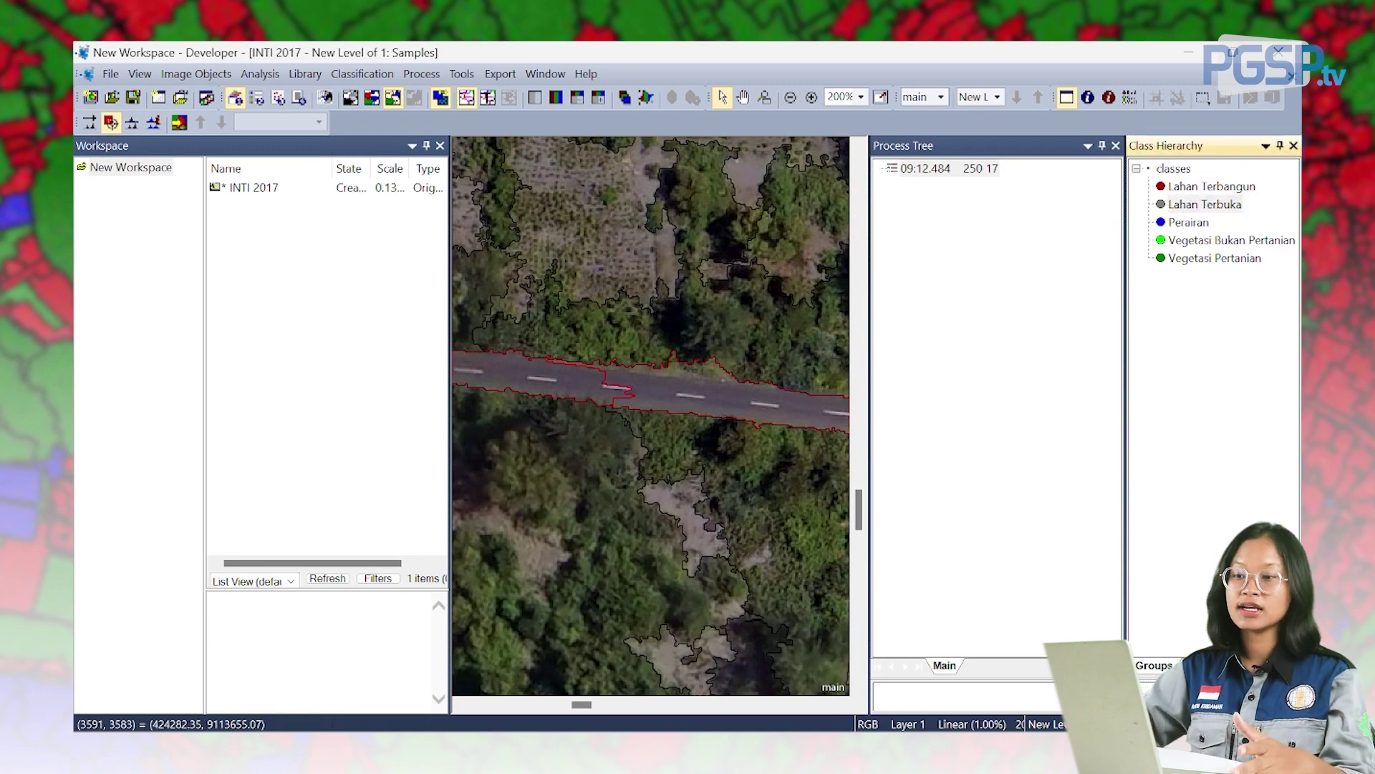
{"action": "scroll", "coordinate": [616, 208], "scroll_direction": "down", "scroll_amount": 2}
{"action": "scroll", "coordinate": [623, 229], "scroll_direction": "up", "scroll_amount": 1}
{"action": "double_click", "coordinate": [644, 264]}
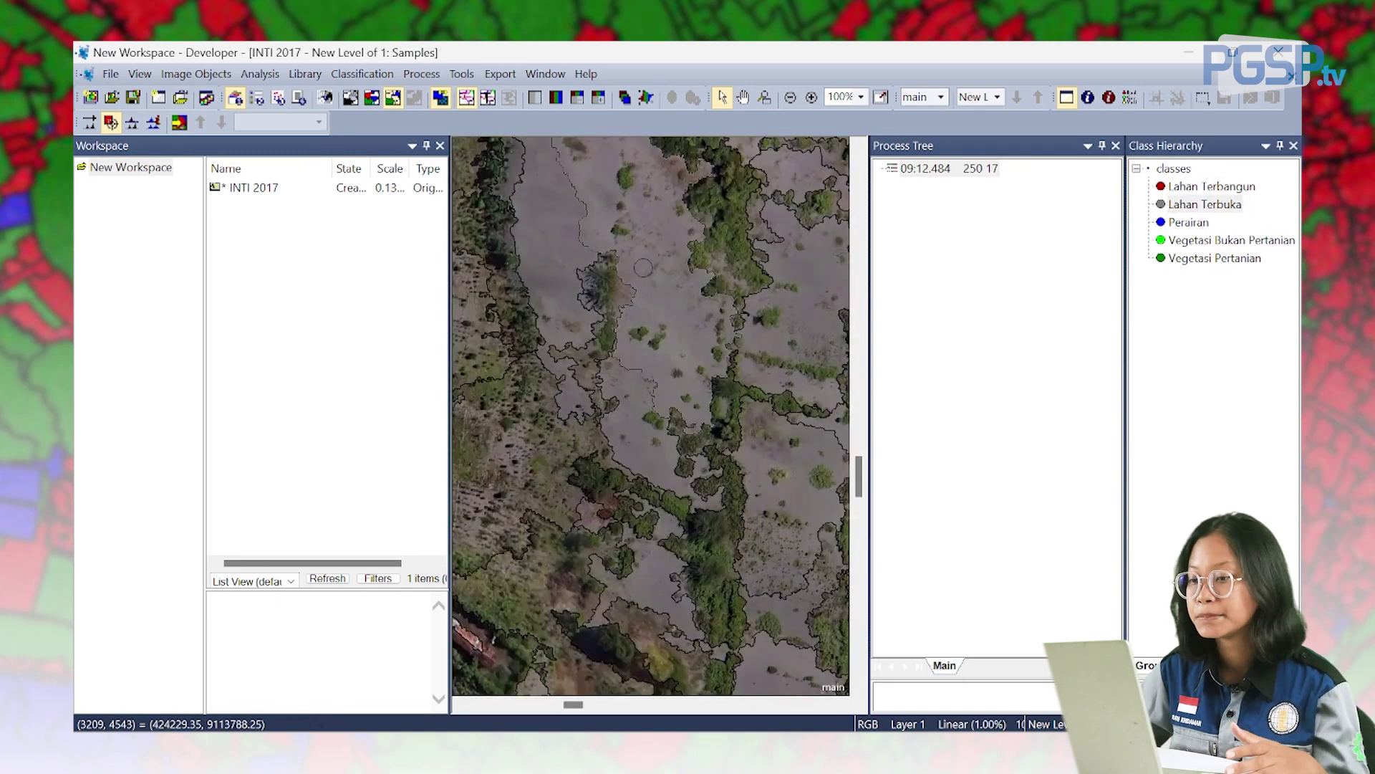
{"action": "double_click", "coordinate": [574, 261]}
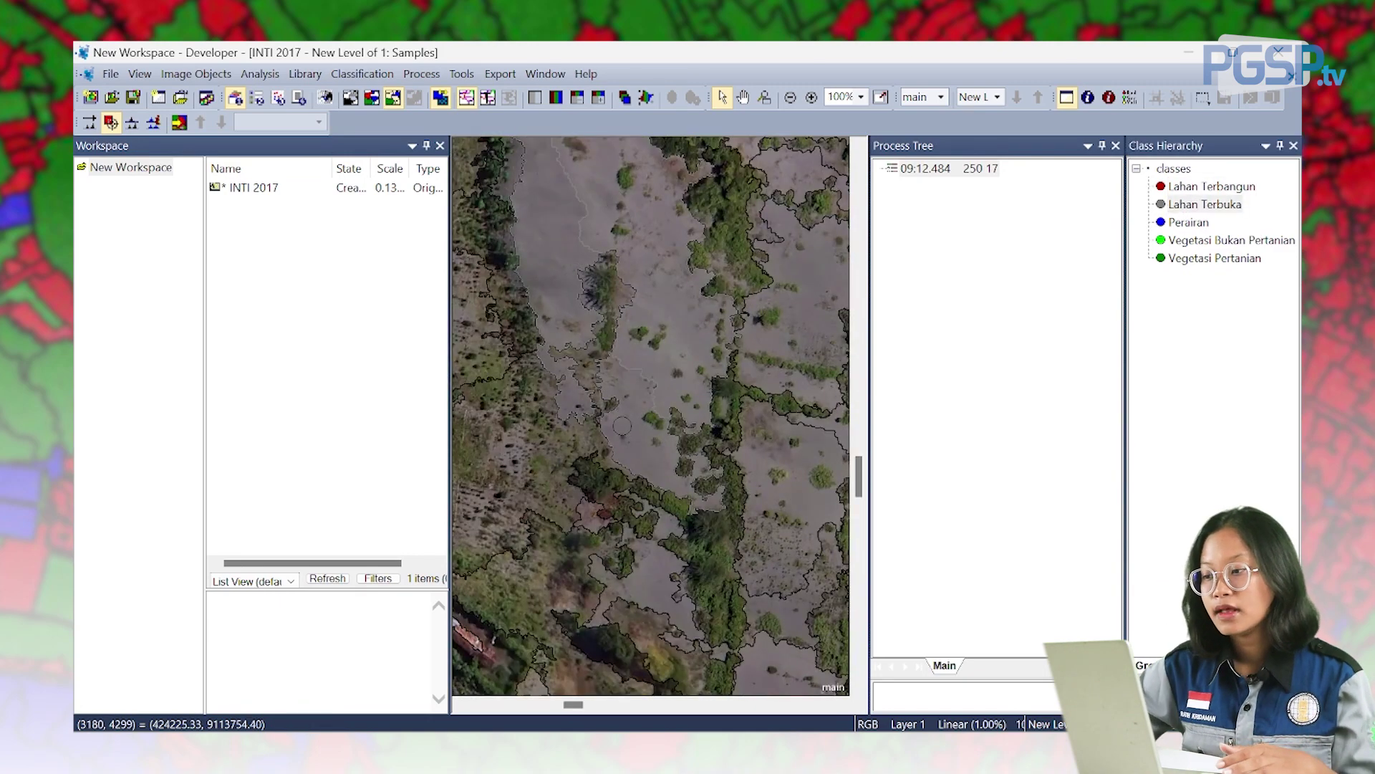
Add more Lahan Terbuka samples from the large open bare areas in the central and eastern parts of the image
{"action": "scroll", "coordinate": [628, 404], "scroll_direction": "down", "scroll_amount": 6}
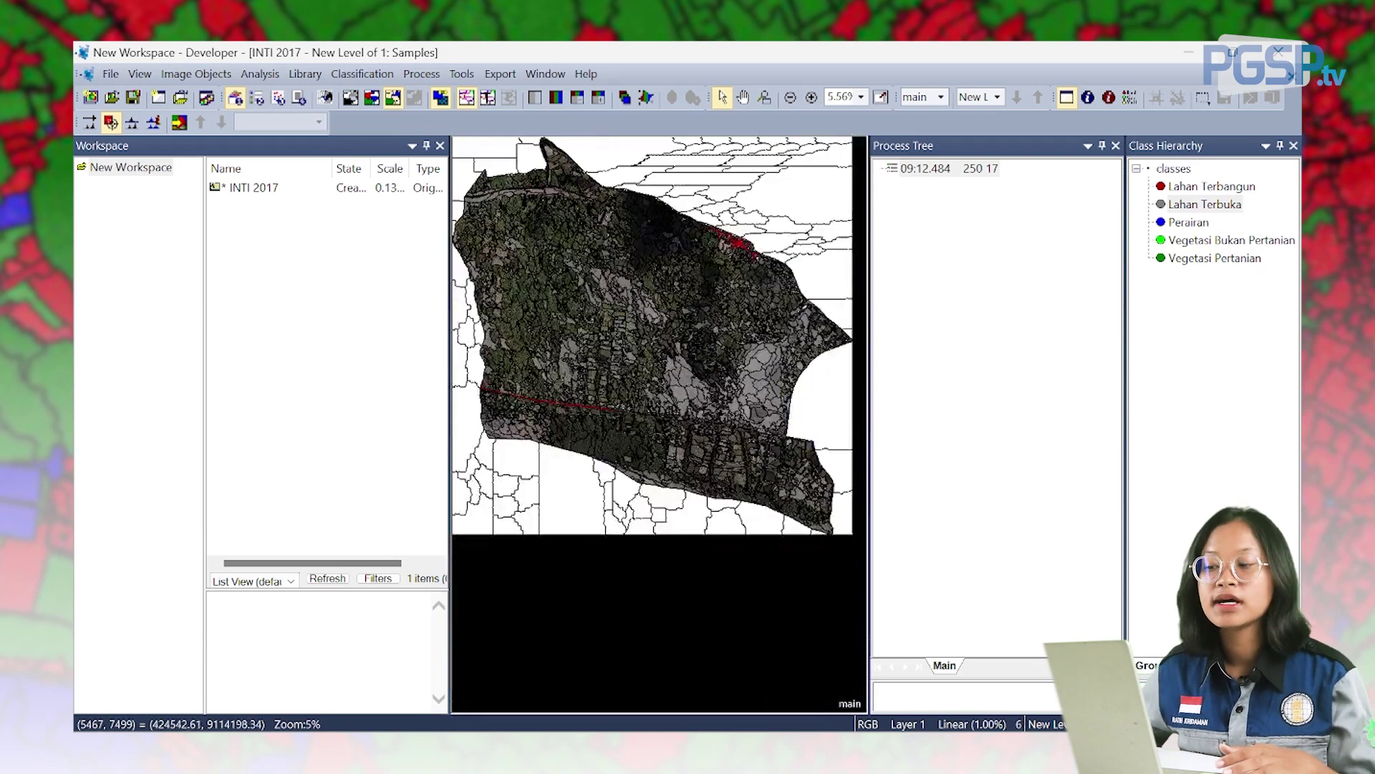
{"action": "scroll", "coordinate": [613, 373], "scroll_direction": "up", "scroll_amount": 6}
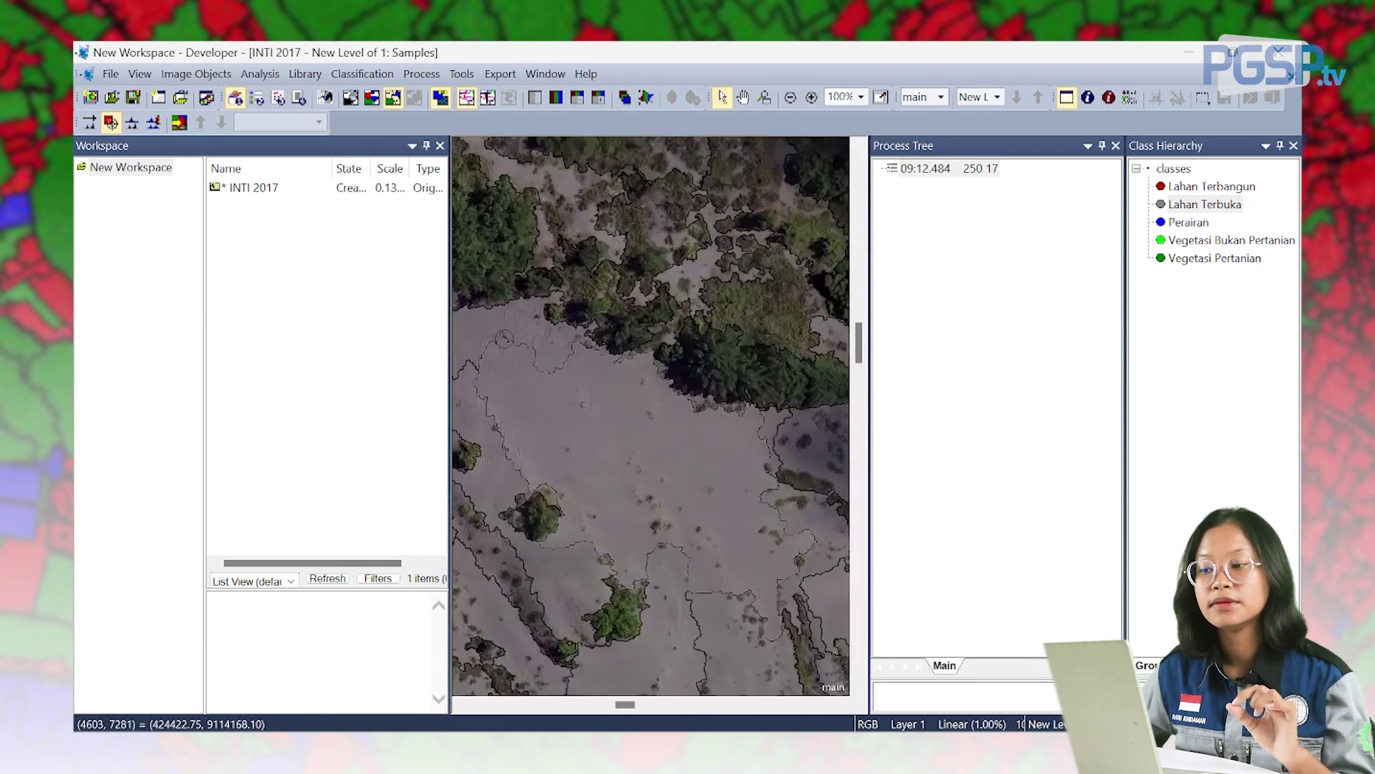
{"action": "scroll", "coordinate": [504, 341], "scroll_direction": "down", "scroll_amount": 3}
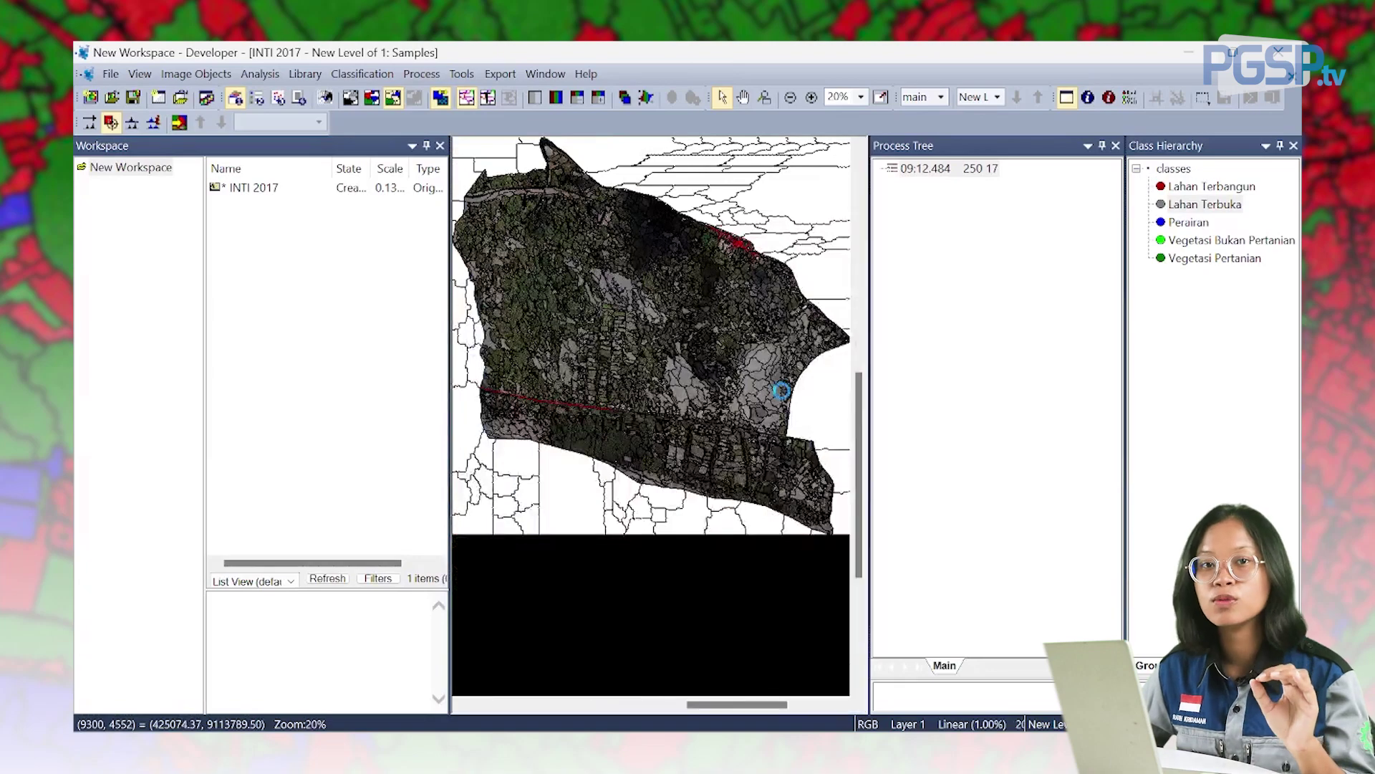
{"action": "scroll", "coordinate": [758, 401], "scroll_direction": "up", "scroll_amount": 3}
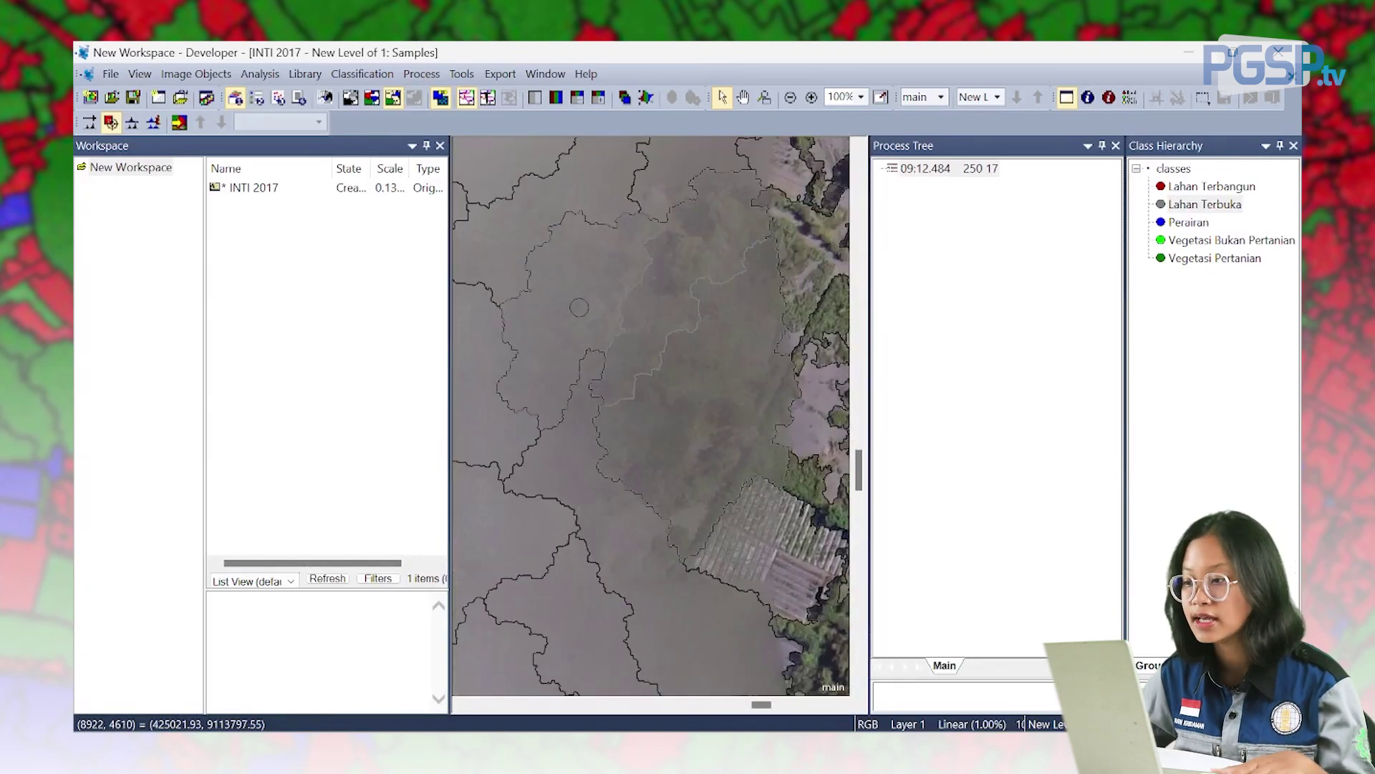
Mark the dark ponds near the image's southeastern corner as Perairan samples
{"action": "scroll", "coordinate": [634, 328], "scroll_direction": "down", "scroll_amount": 5}
{"action": "left_click", "coordinate": [1189, 222]}
{"action": "scroll", "coordinate": [709, 409], "scroll_direction": "up", "scroll_amount": 2}
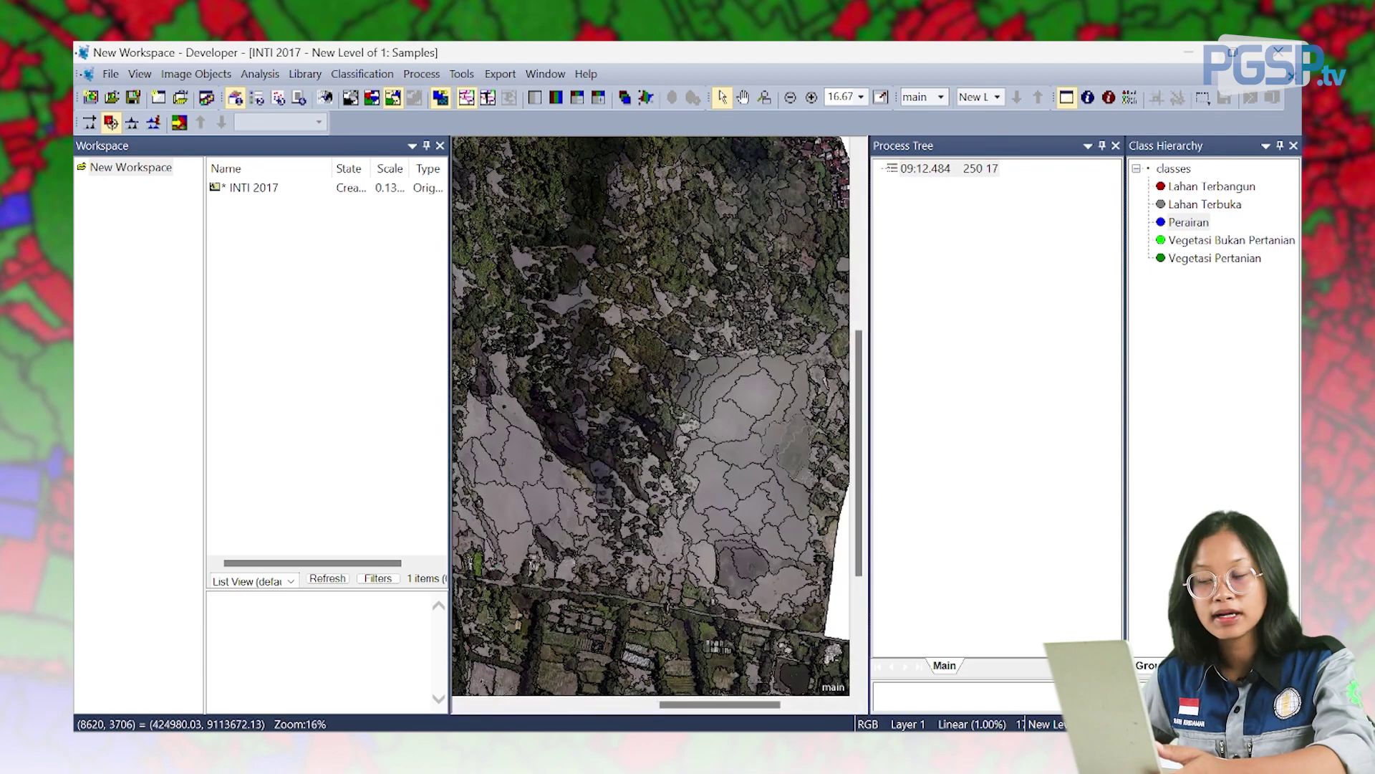
{"action": "scroll", "coordinate": [724, 493], "scroll_direction": "down", "scroll_amount": 1}
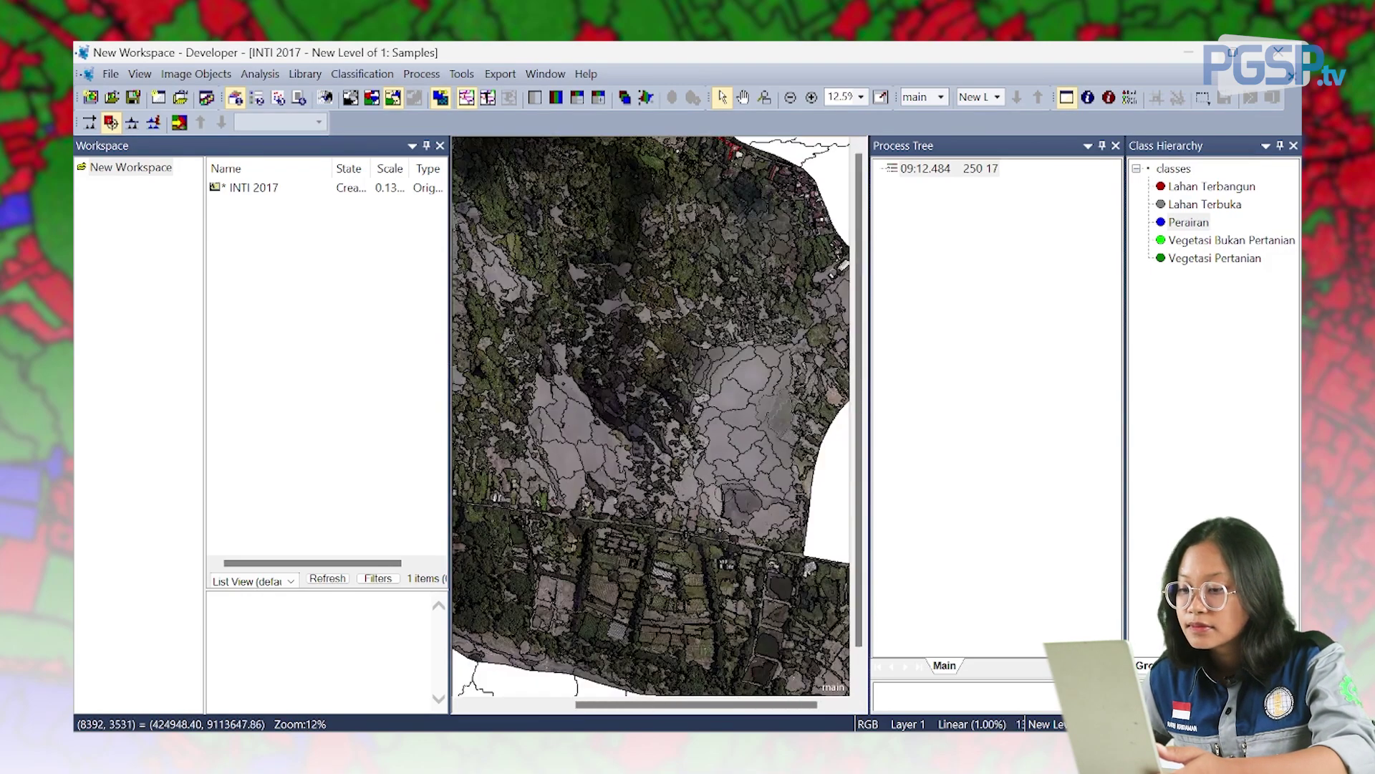
{"action": "scroll", "coordinate": [724, 493], "scroll_direction": "down", "scroll_amount": 2}
{"action": "scroll", "coordinate": [723, 493], "scroll_direction": "up", "scroll_amount": 3}
{"action": "scroll", "coordinate": [764, 562], "scroll_direction": "up", "scroll_amount": 5}
{"action": "left_click", "coordinate": [678, 428]}
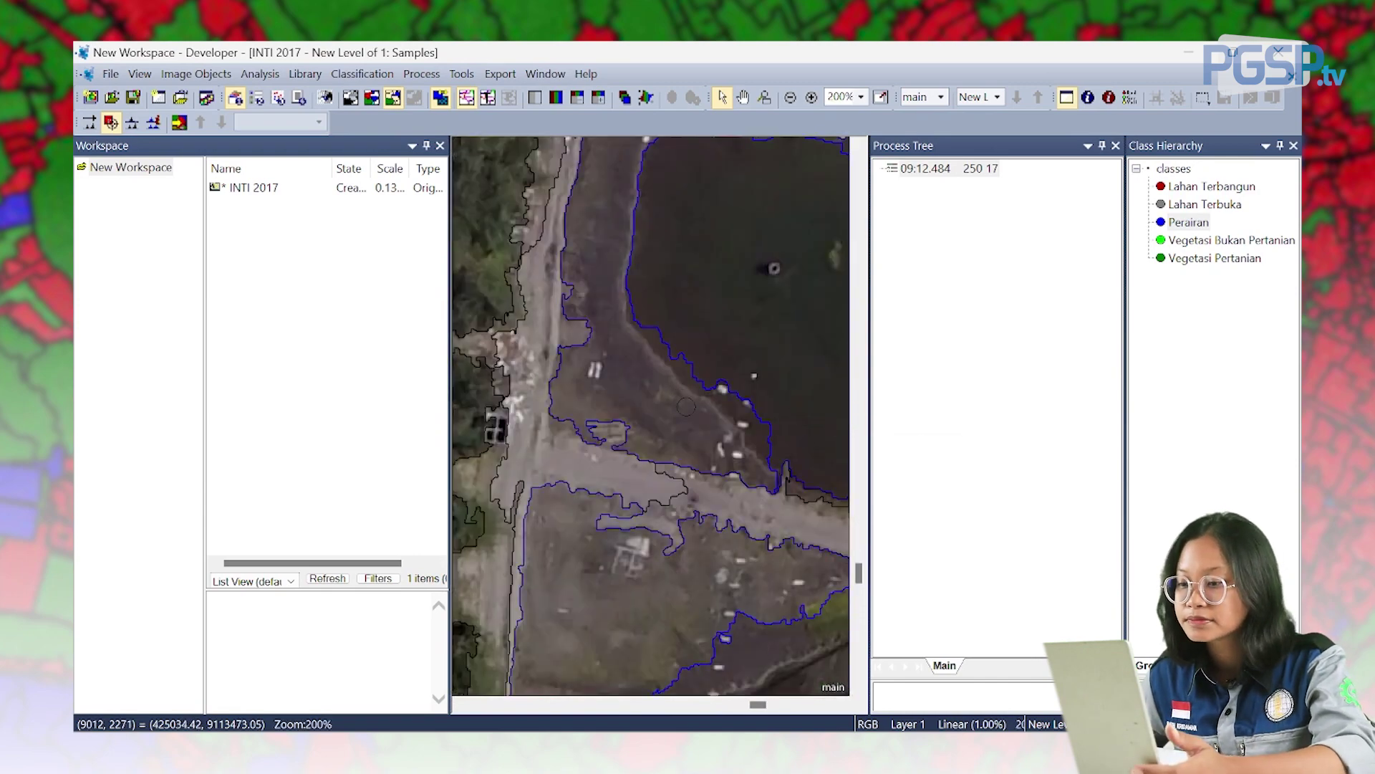
{"action": "scroll", "coordinate": [686, 407], "scroll_direction": "down", "scroll_amount": 3}
{"action": "scroll", "coordinate": [689, 412], "scroll_direction": "up", "scroll_amount": 3}
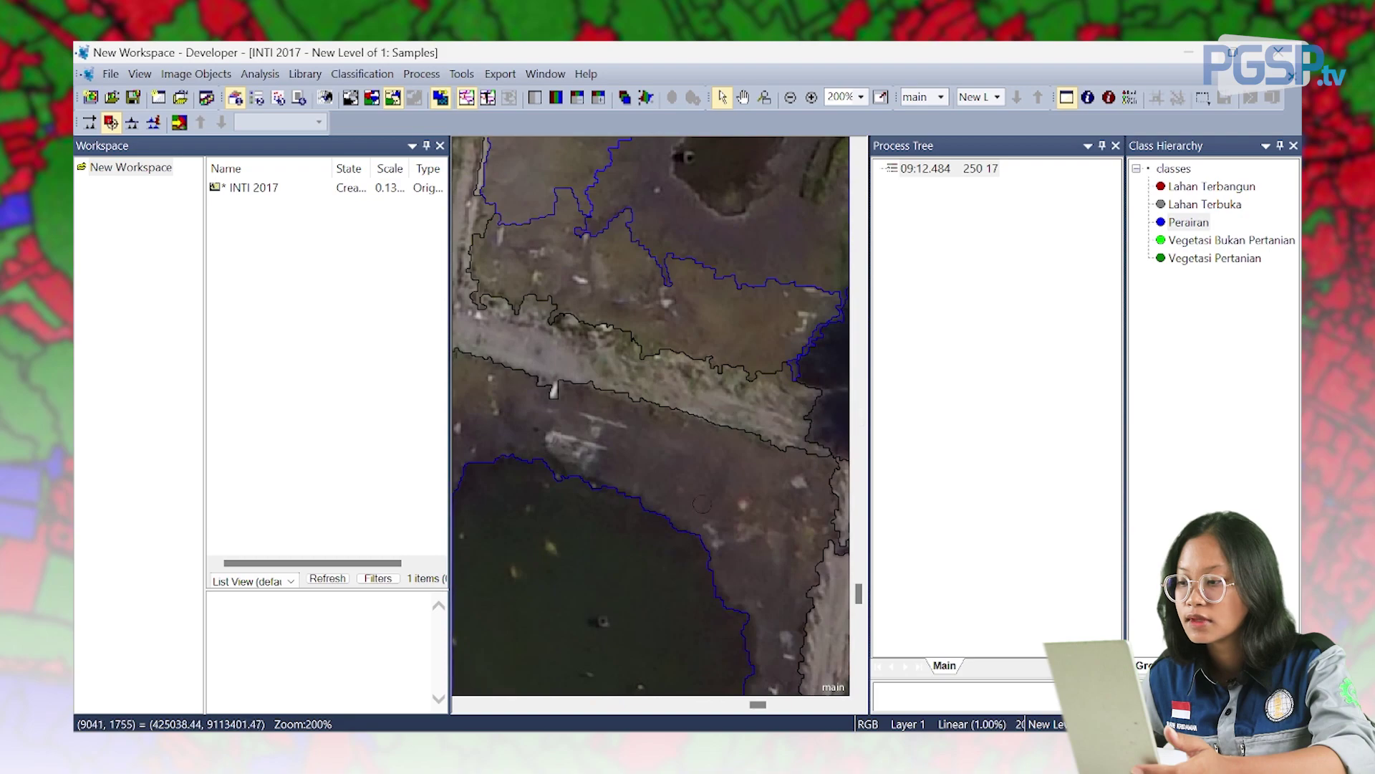
Add the narrow water channel along the image's northern tip as Perairan samples
{"action": "scroll", "coordinate": [708, 493], "scroll_direction": "down", "scroll_amount": 6}
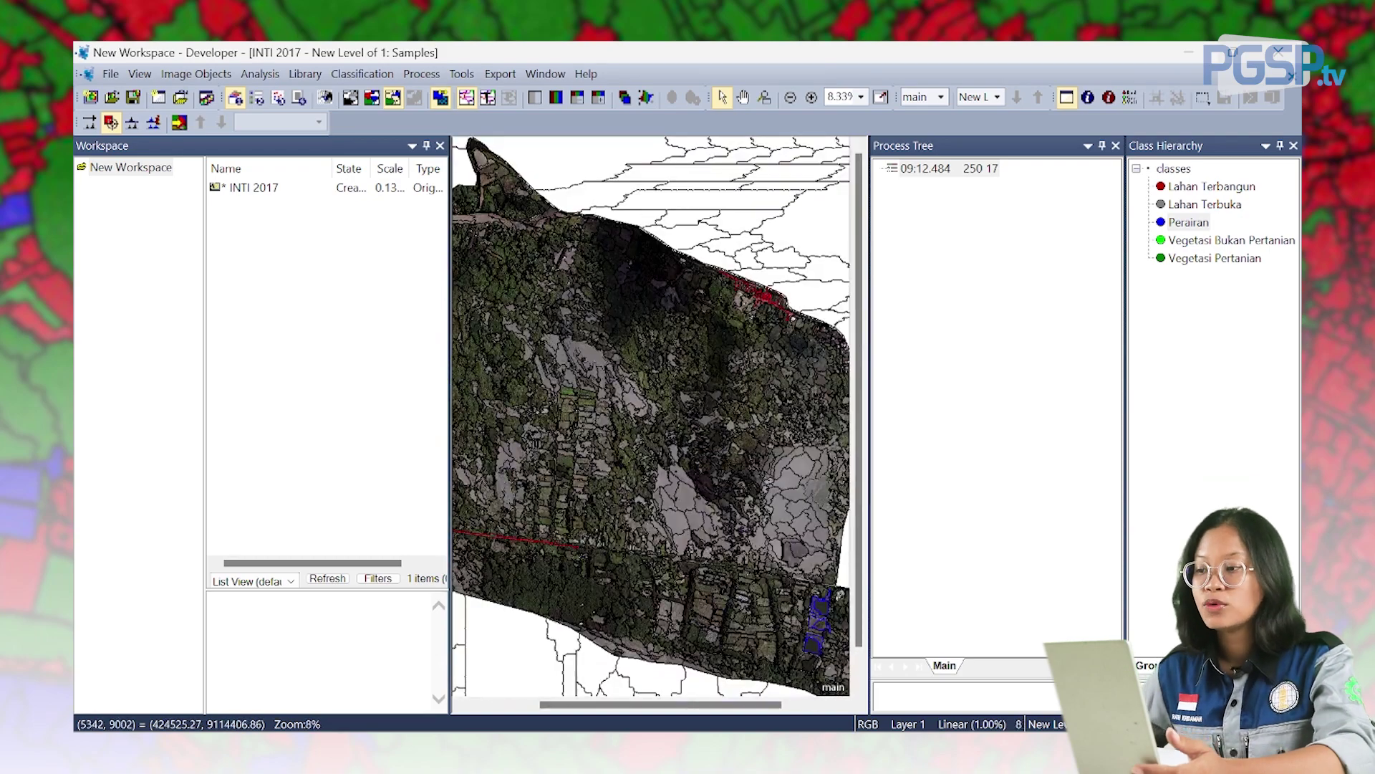
{"action": "scroll", "coordinate": [507, 167], "scroll_direction": "up", "scroll_amount": 2}
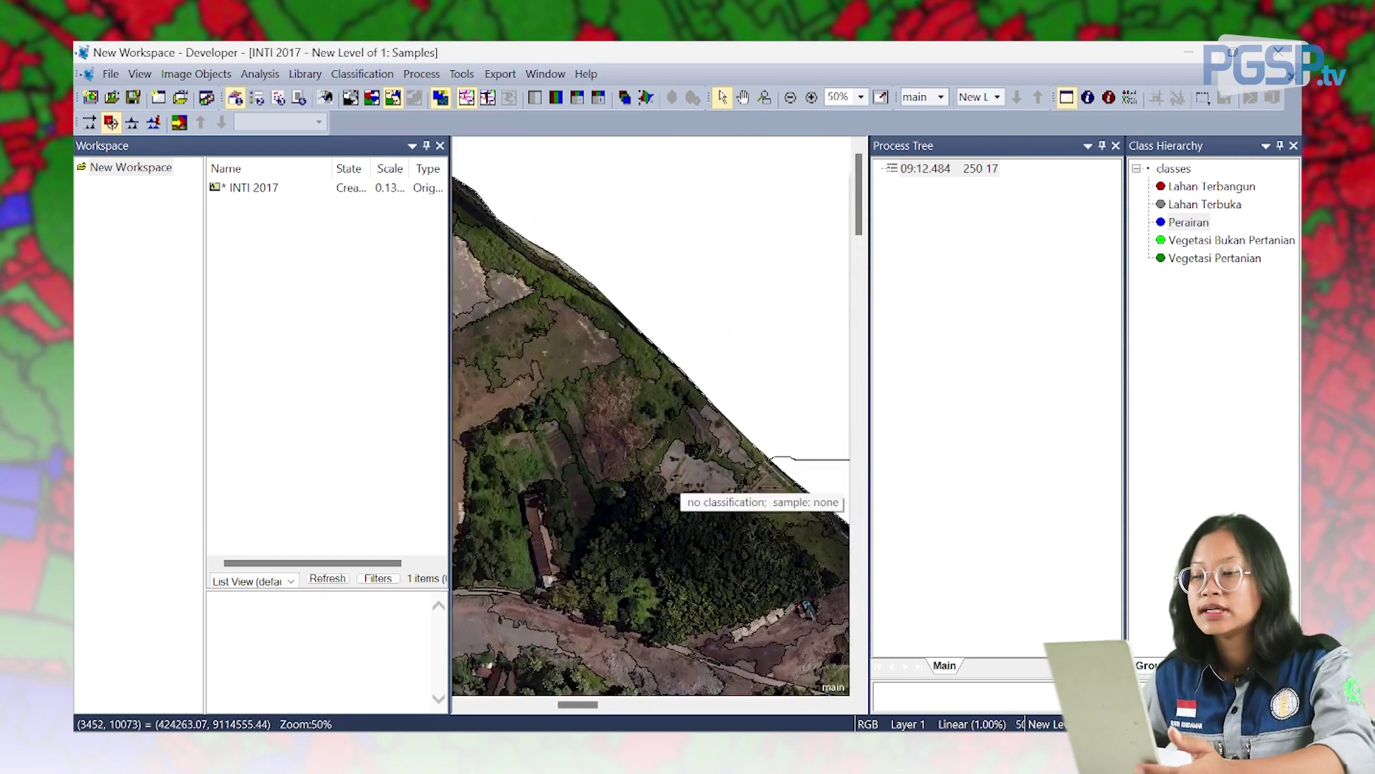
{"action": "scroll", "coordinate": [624, 183], "scroll_direction": "up", "scroll_amount": 5}
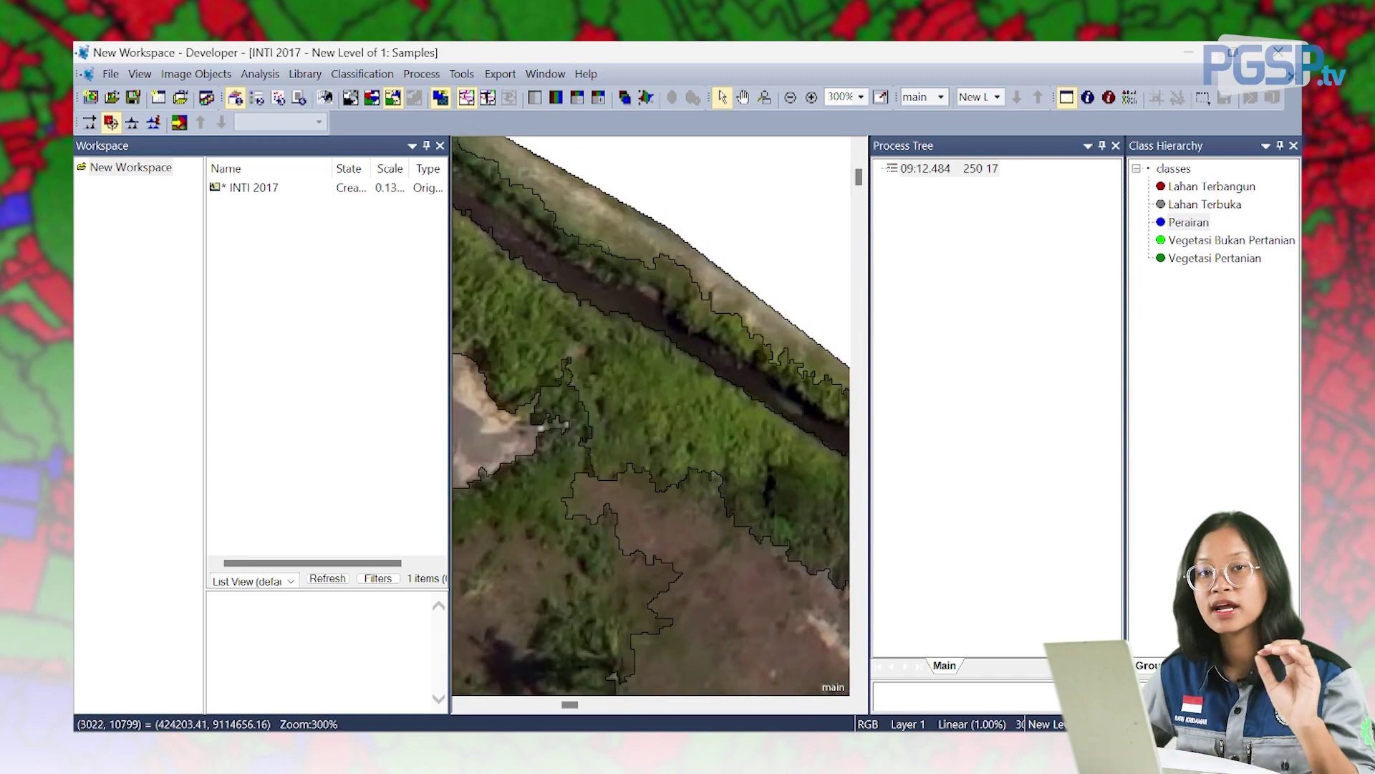
{"action": "scroll", "coordinate": [600, 349], "scroll_direction": "down", "scroll_amount": 5}
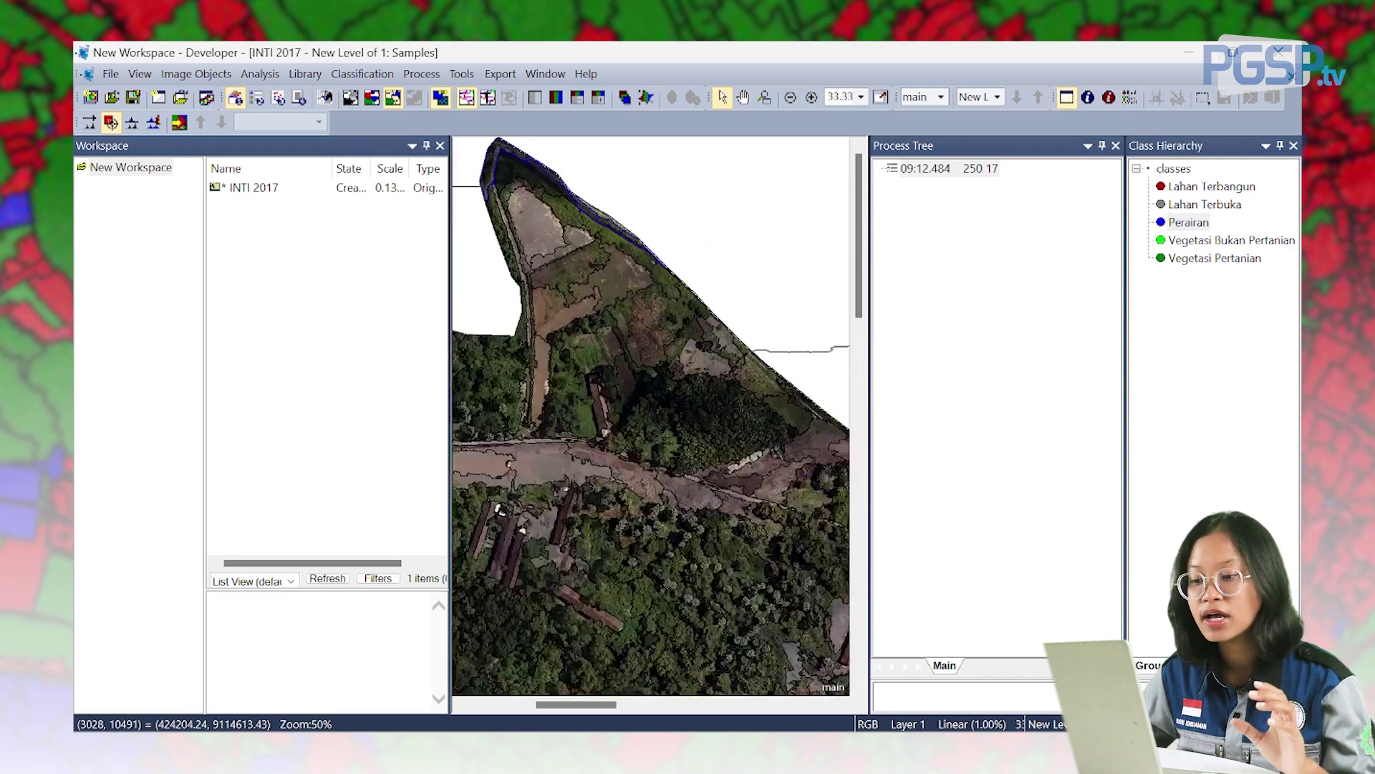
Mark tree-covered objects west of the central crop plots as Vegetasi Bukan Pertanian samples
{"action": "left_click", "coordinate": [1193, 240]}
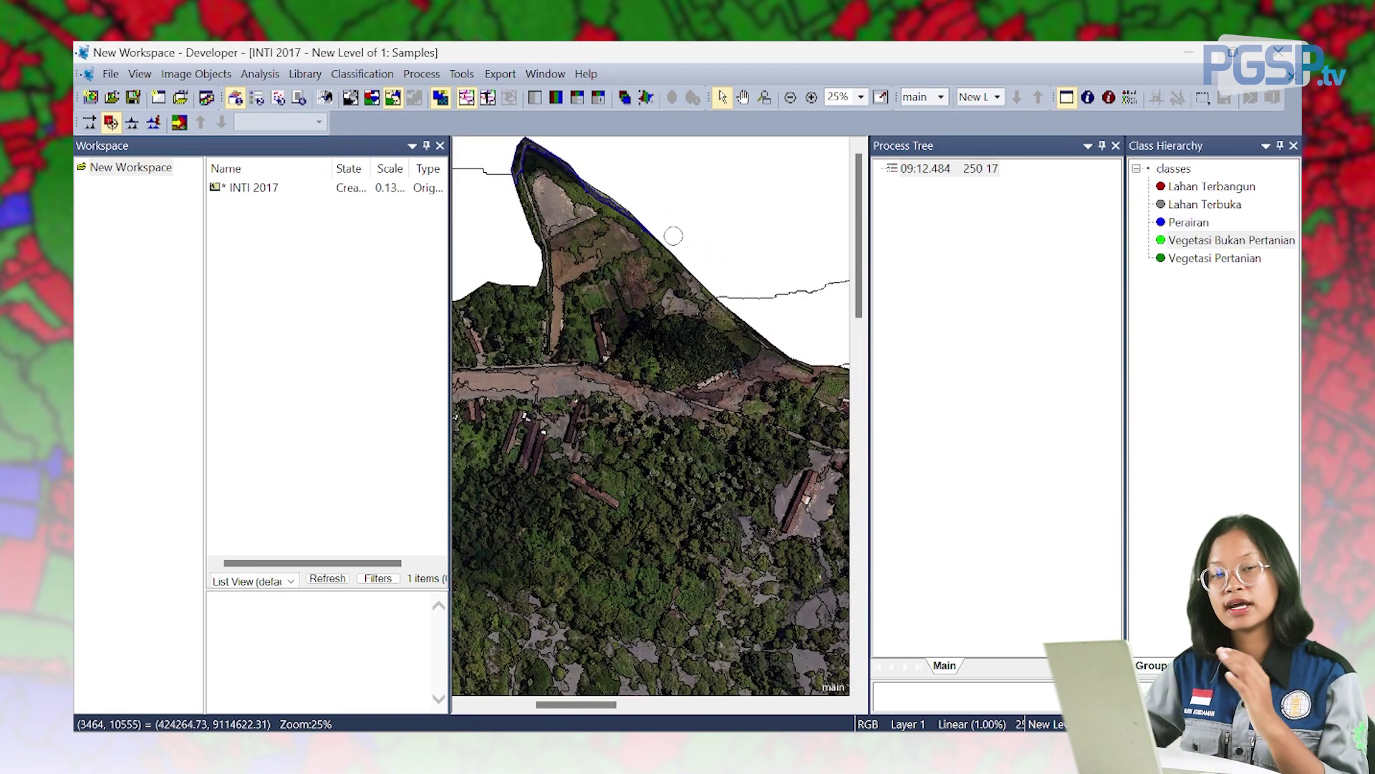
{"action": "scroll", "coordinate": [630, 409], "scroll_direction": "down", "scroll_amount": 3}
{"action": "scroll", "coordinate": [537, 313], "scroll_direction": "up", "scroll_amount": 3}
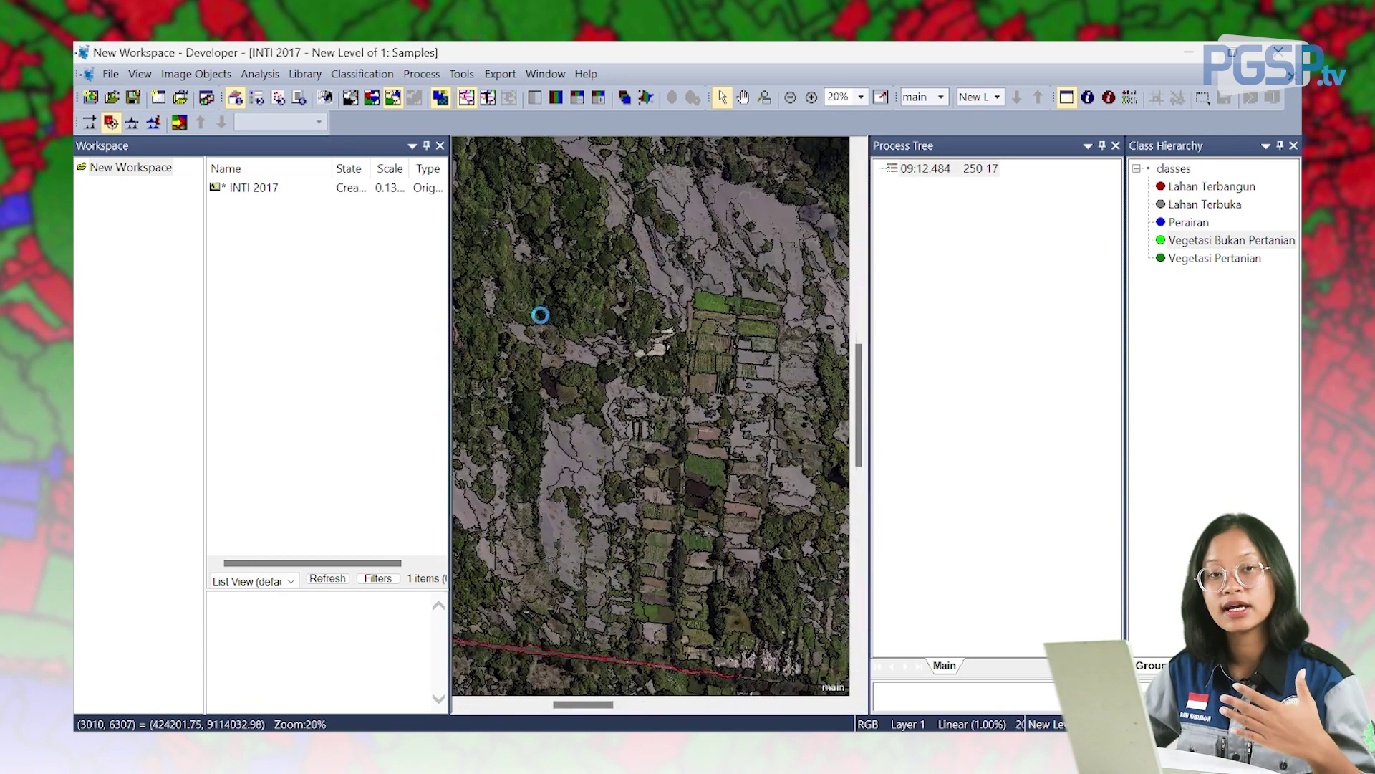
Add dense forest objects south of the main road as Vegetasi Bukan Pertanian samples
{"action": "scroll", "coordinate": [752, 369], "scroll_direction": "down", "scroll_amount": 3}
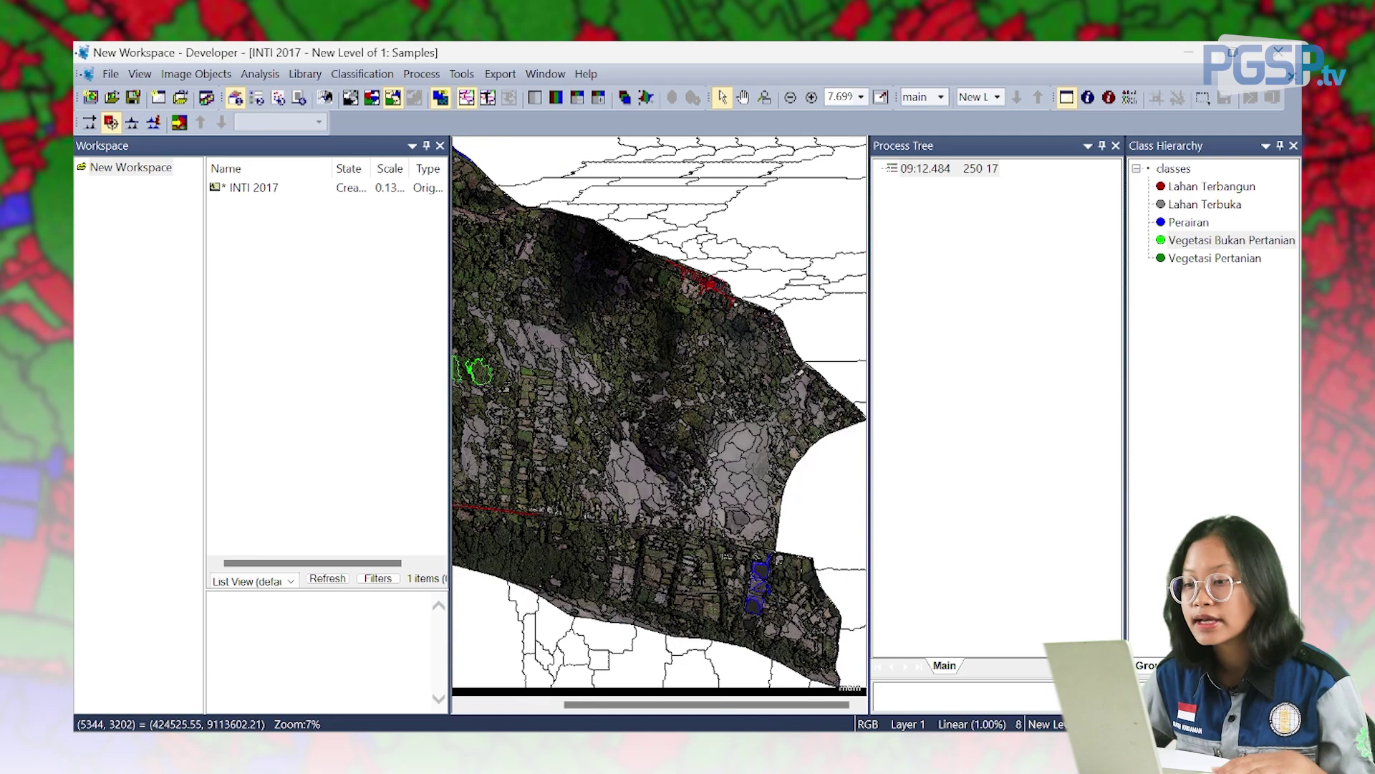
{"action": "scroll", "coordinate": [563, 529], "scroll_direction": "up", "scroll_amount": 4}
{"action": "scroll", "coordinate": [700, 473], "scroll_direction": "down", "scroll_amount": 3}
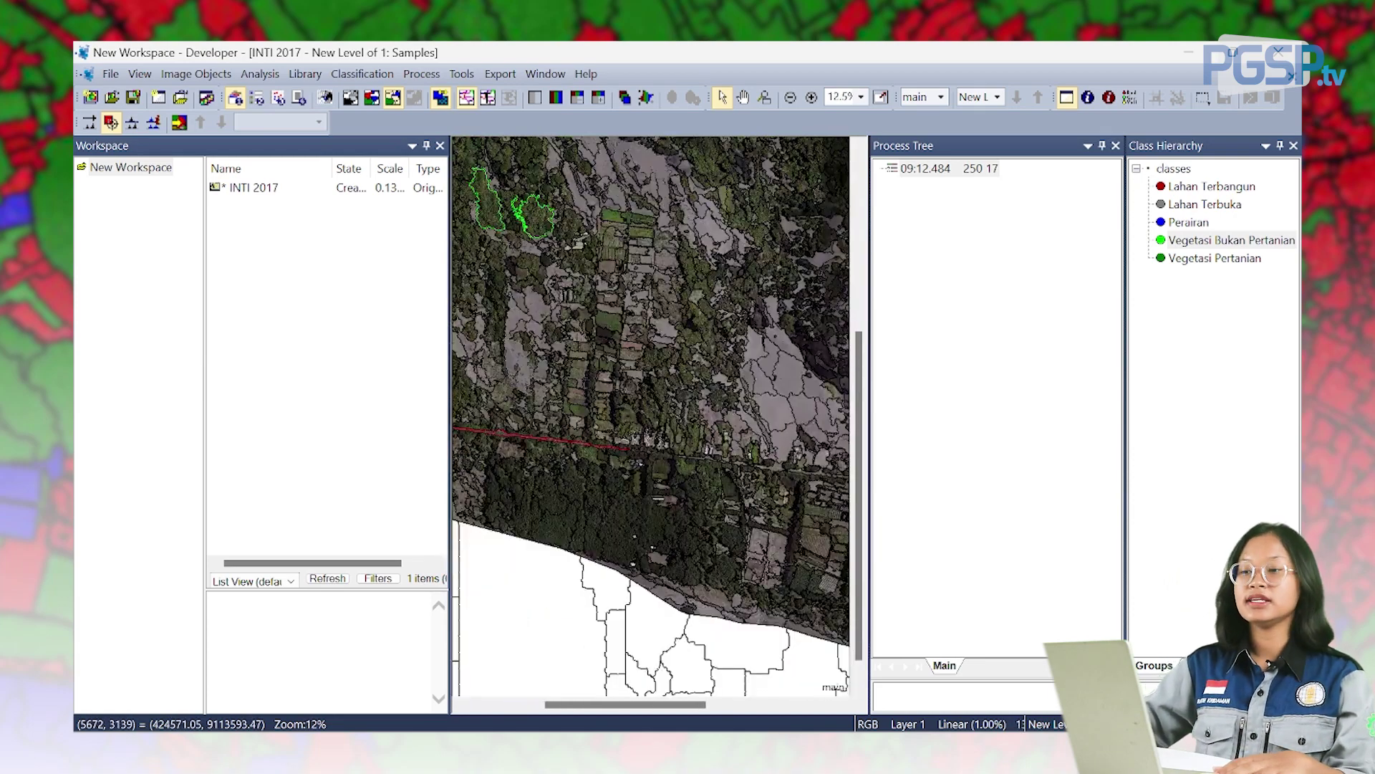
{"action": "scroll", "coordinate": [683, 506], "scroll_direction": "up", "scroll_amount": 1}
{"action": "double_click", "coordinate": [619, 522]}
{"action": "double_click", "coordinate": [514, 506]}
{"action": "double_click", "coordinate": [570, 517]}
{"action": "scroll", "coordinate": [838, 616], "scroll_direction": "down", "scroll_amount": 1}
Mark the green cultivated plots in the middle of the image as Vegetasi Pertanian samples
{"action": "left_click", "coordinate": [1195, 265]}
{"action": "scroll", "coordinate": [651, 370], "scroll_direction": "up", "scroll_amount": 4}
{"action": "double_click", "coordinate": [648, 371]}
{"action": "double_click", "coordinate": [606, 285]}
{"action": "double_click", "coordinate": [710, 272]}
{"action": "double_click", "coordinate": [709, 333]}
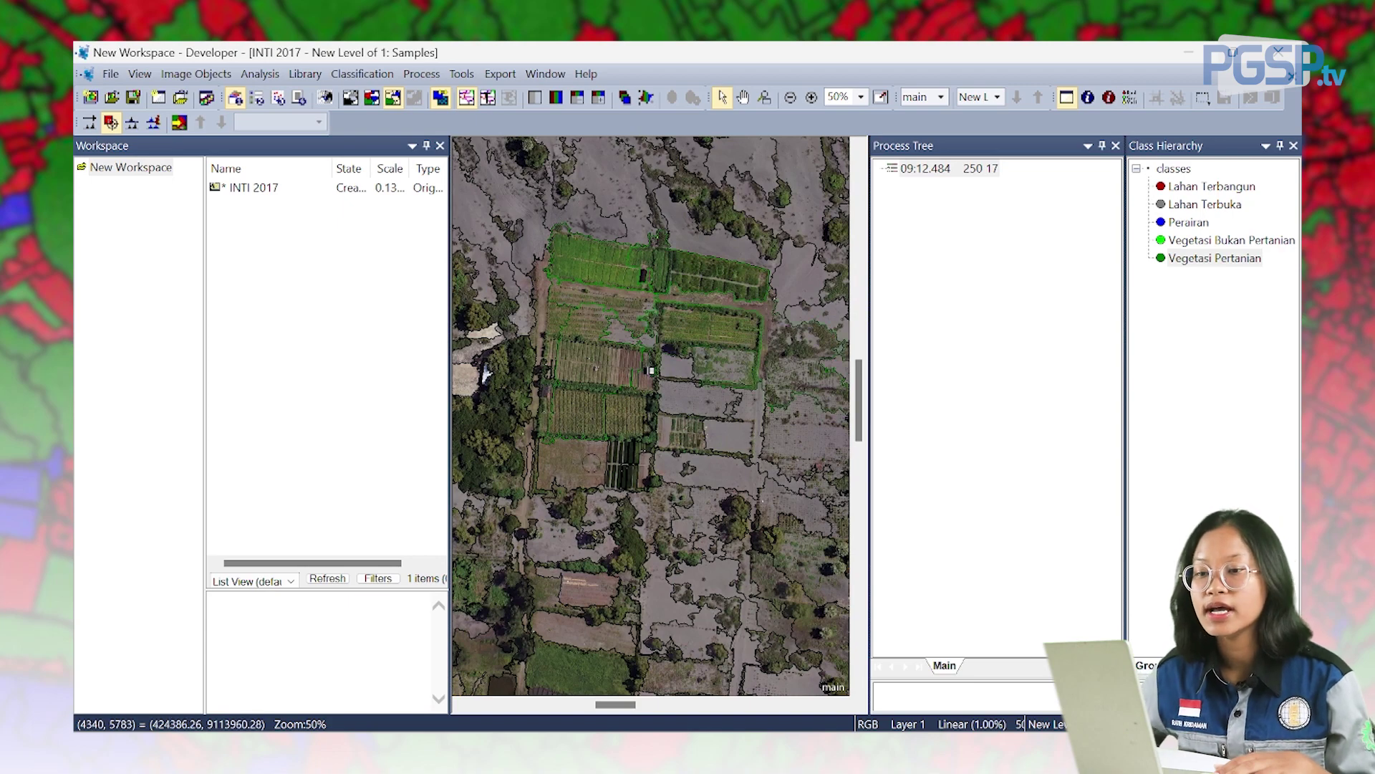
Add the crop fields south of the main road, east of the forest, as Vegetasi Pertanian samples
{"action": "scroll", "coordinate": [651, 370], "scroll_direction": "down", "scroll_amount": 5}
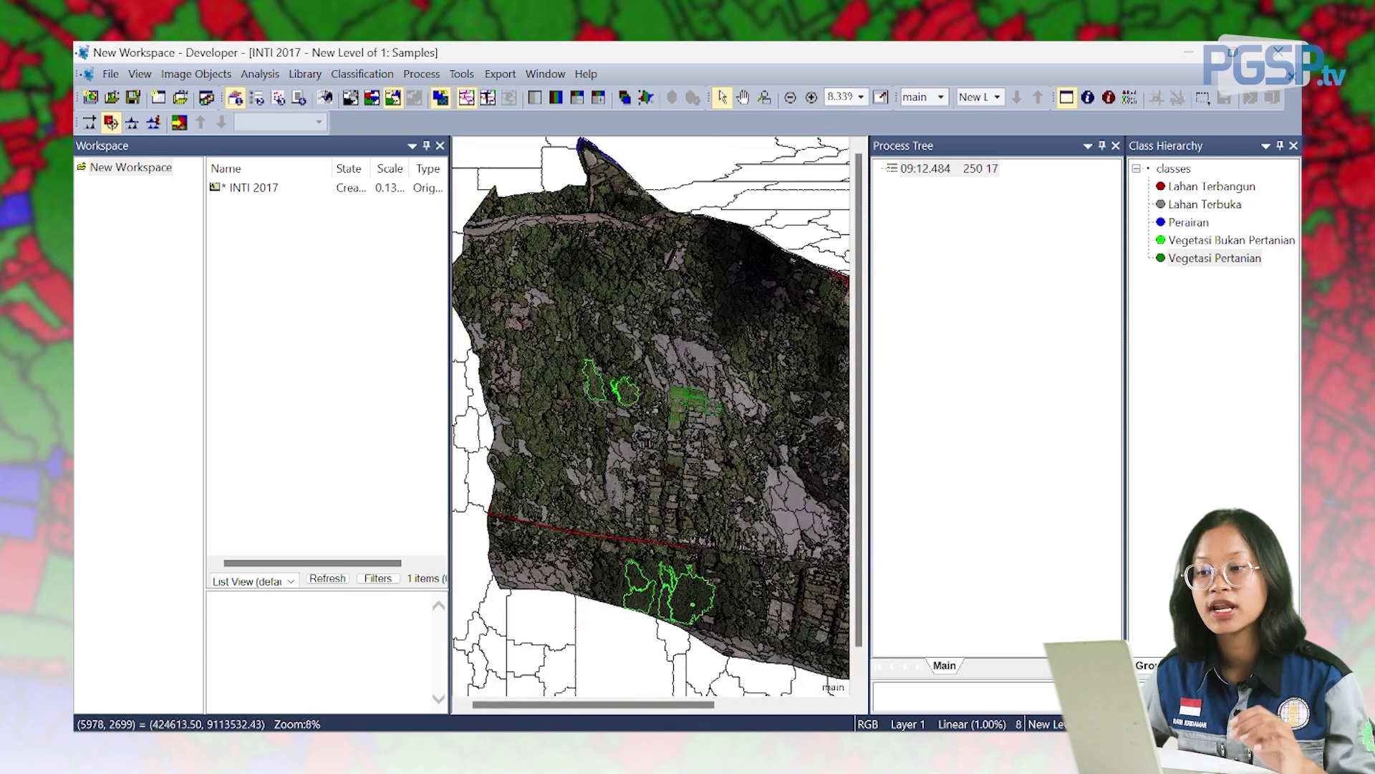
{"action": "scroll", "coordinate": [651, 416], "scroll_direction": "up", "scroll_amount": 4}
{"action": "double_click", "coordinate": [818, 570]}
{"action": "double_click", "coordinate": [820, 601]}
{"action": "double_click", "coordinate": [819, 521]}
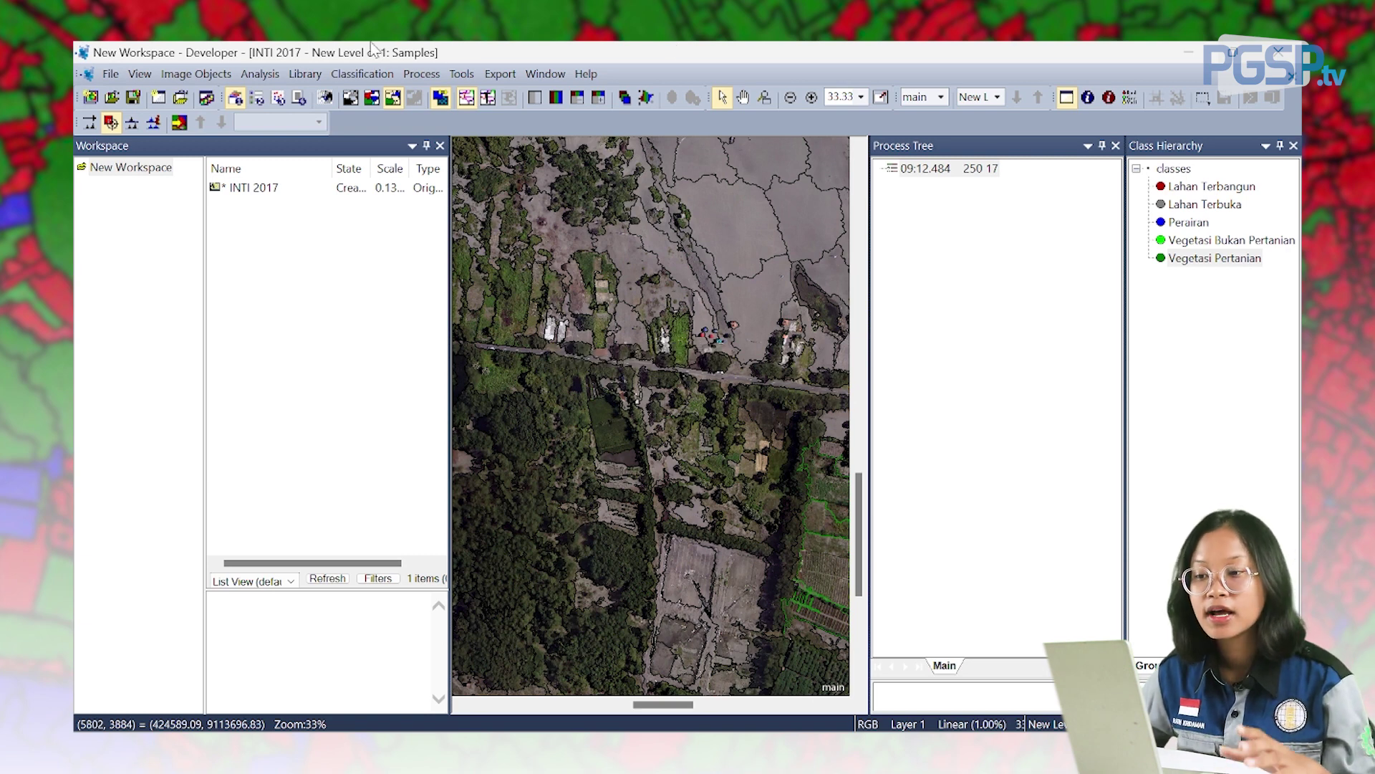
Edit the standard nearest neighbor feature space and add all Mean layer value features from the object features
{"action": "left_click", "coordinate": [358, 76]}
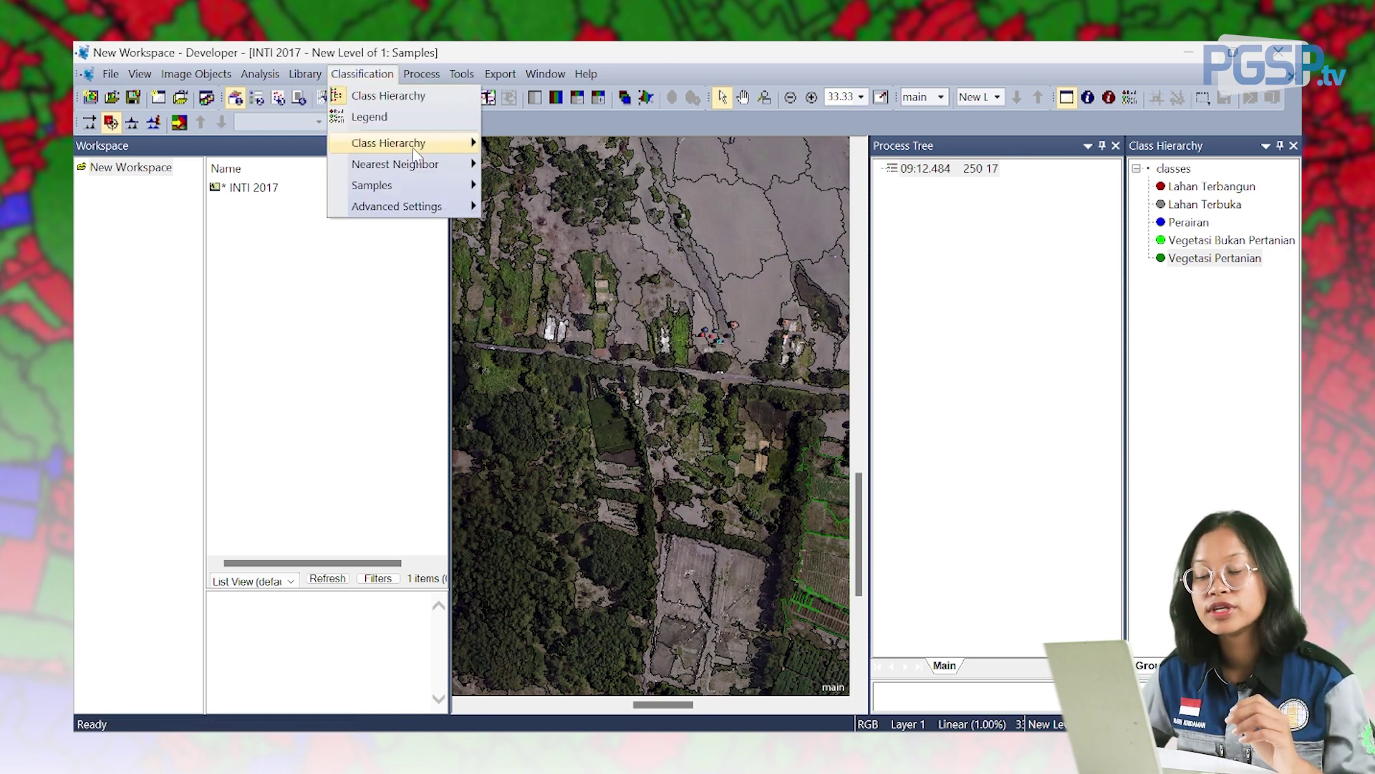
{"action": "mouse_move", "coordinate": [413, 171]}
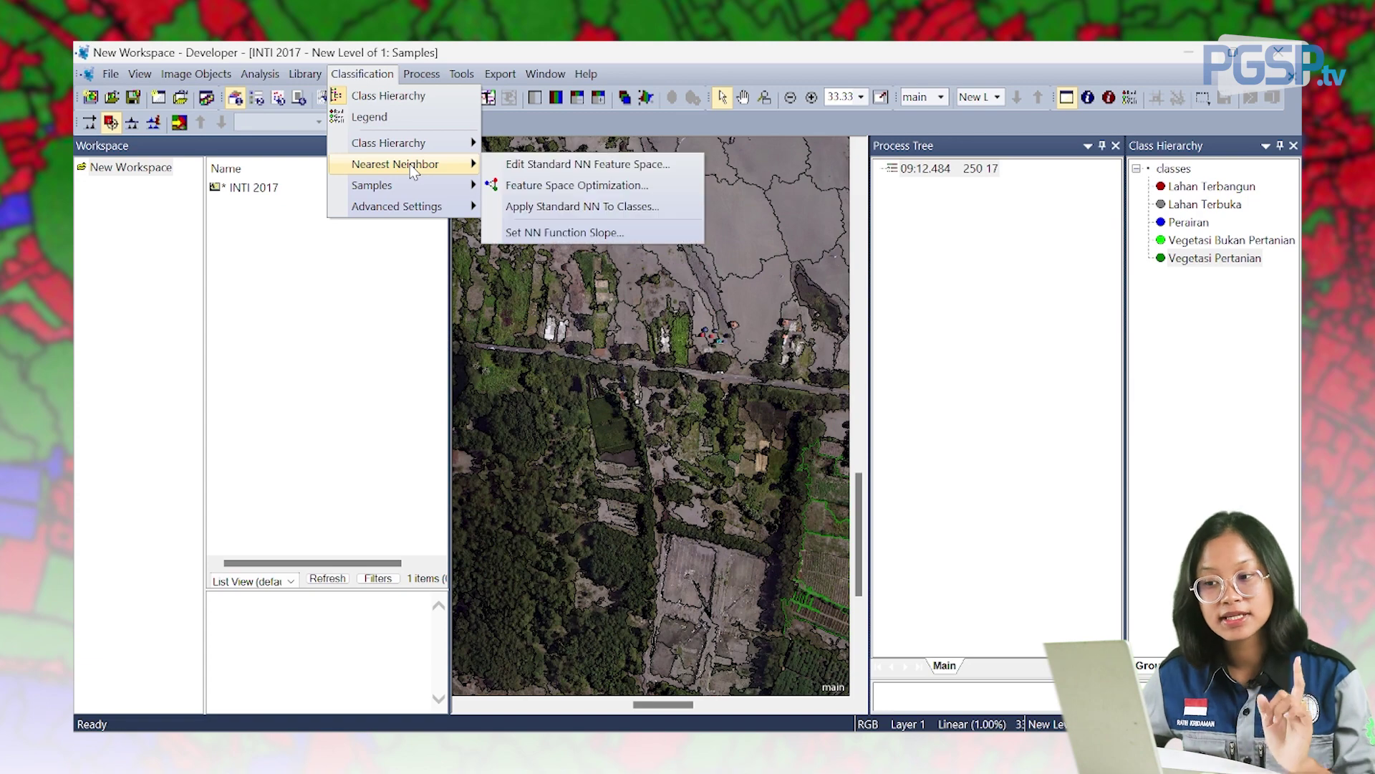
{"action": "left_click", "coordinate": [556, 166]}
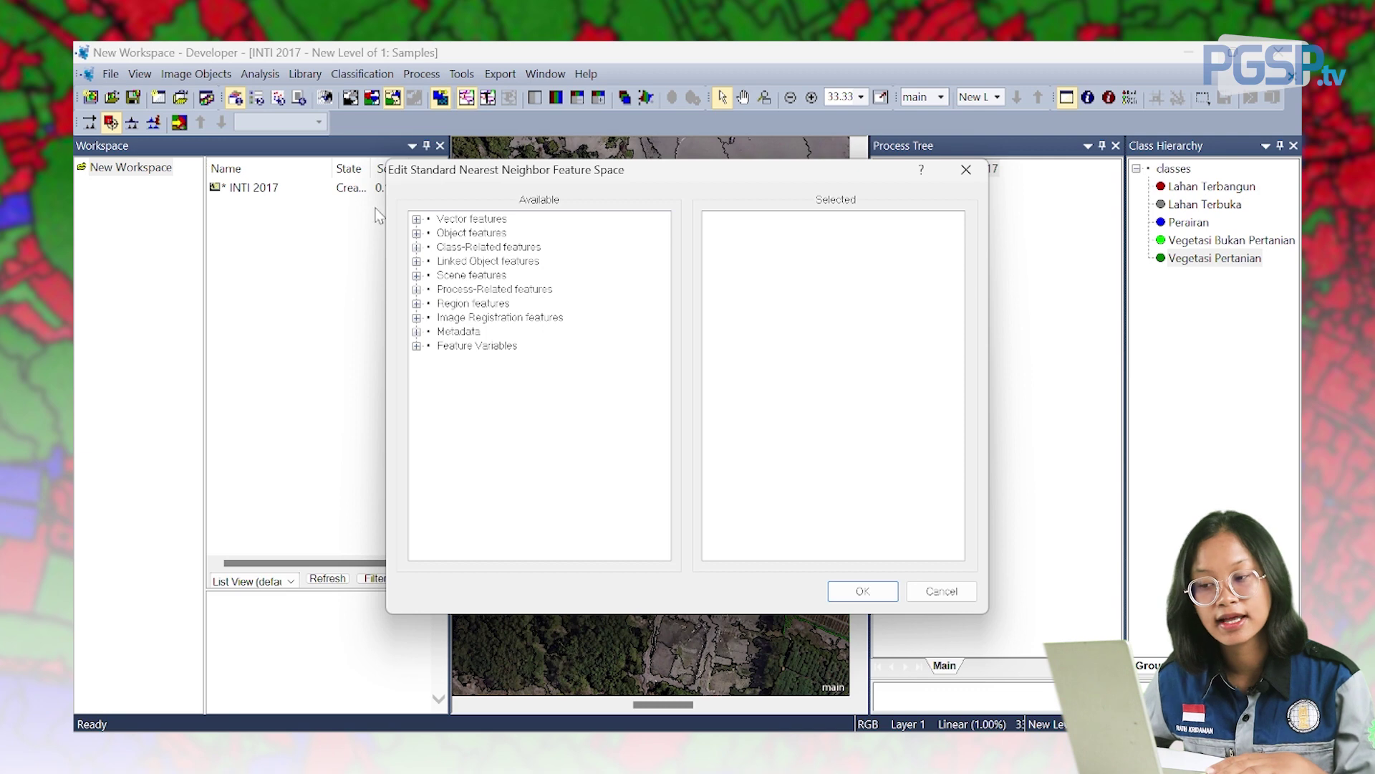
{"action": "left_click", "coordinate": [417, 233]}
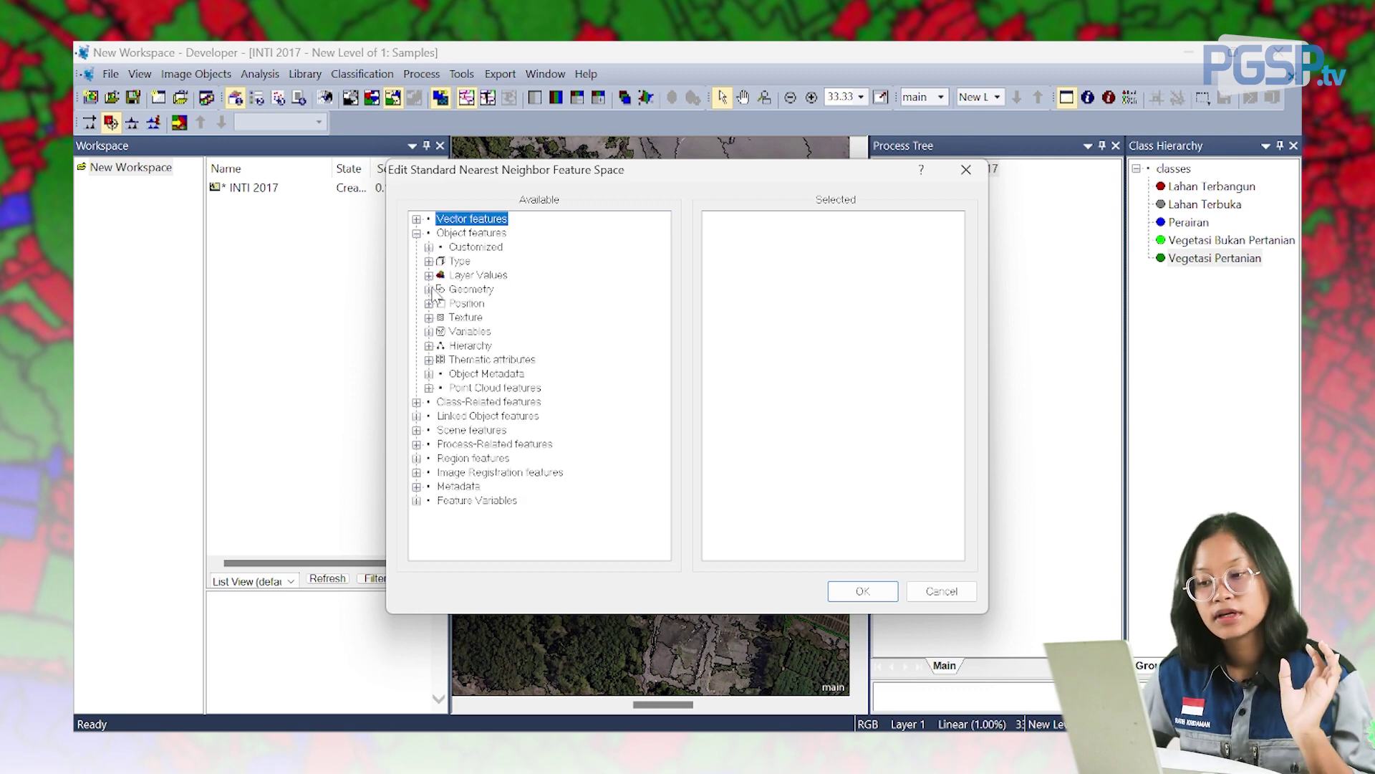
{"action": "left_click", "coordinate": [429, 275]}
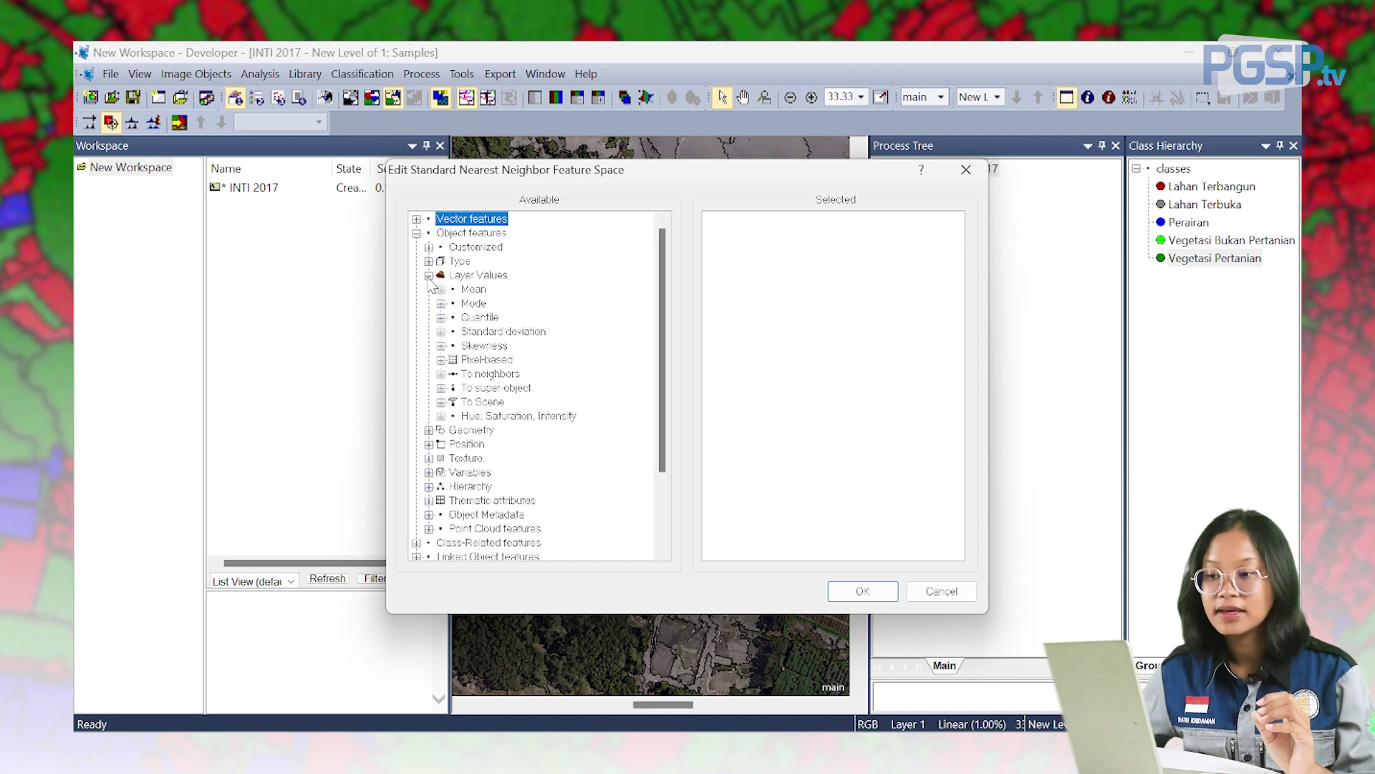
{"action": "left_click", "coordinate": [442, 290]}
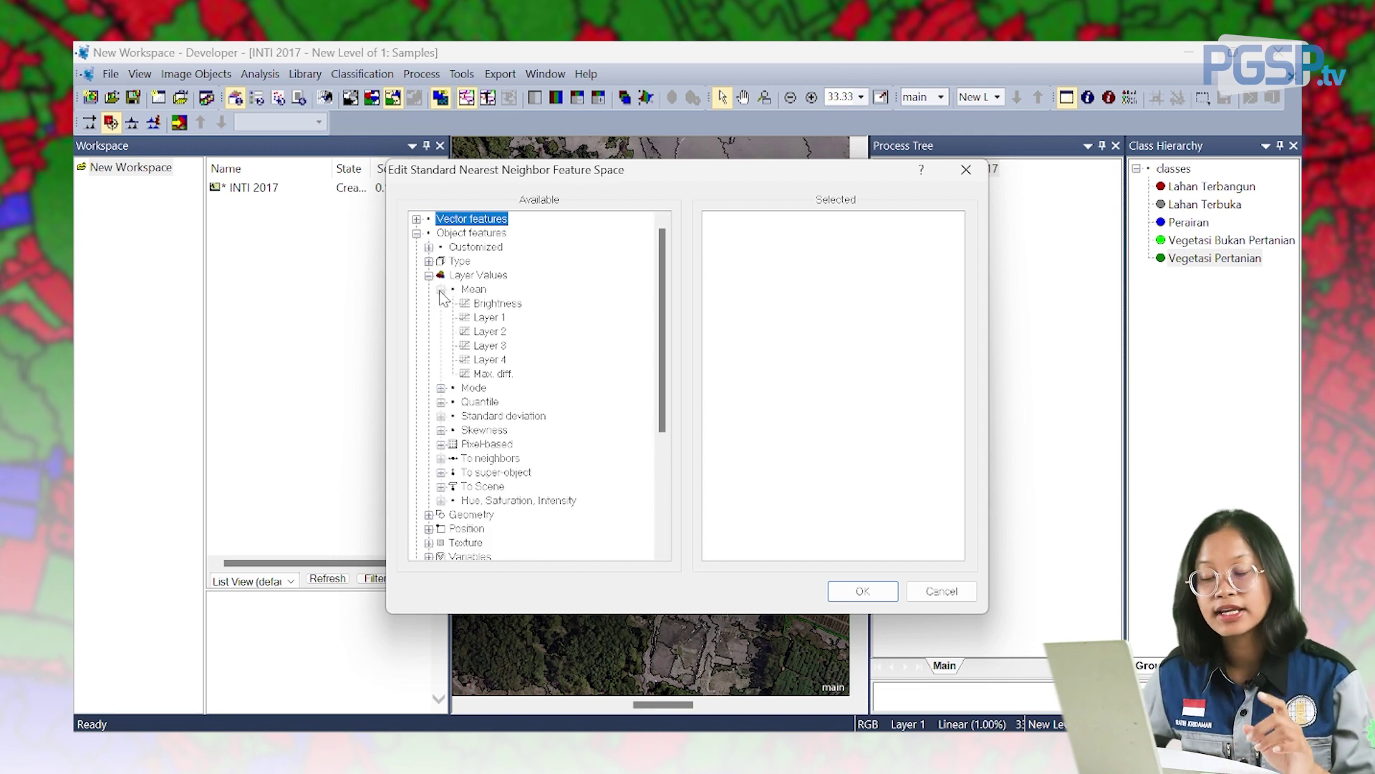
{"action": "left_click", "coordinate": [442, 289]}
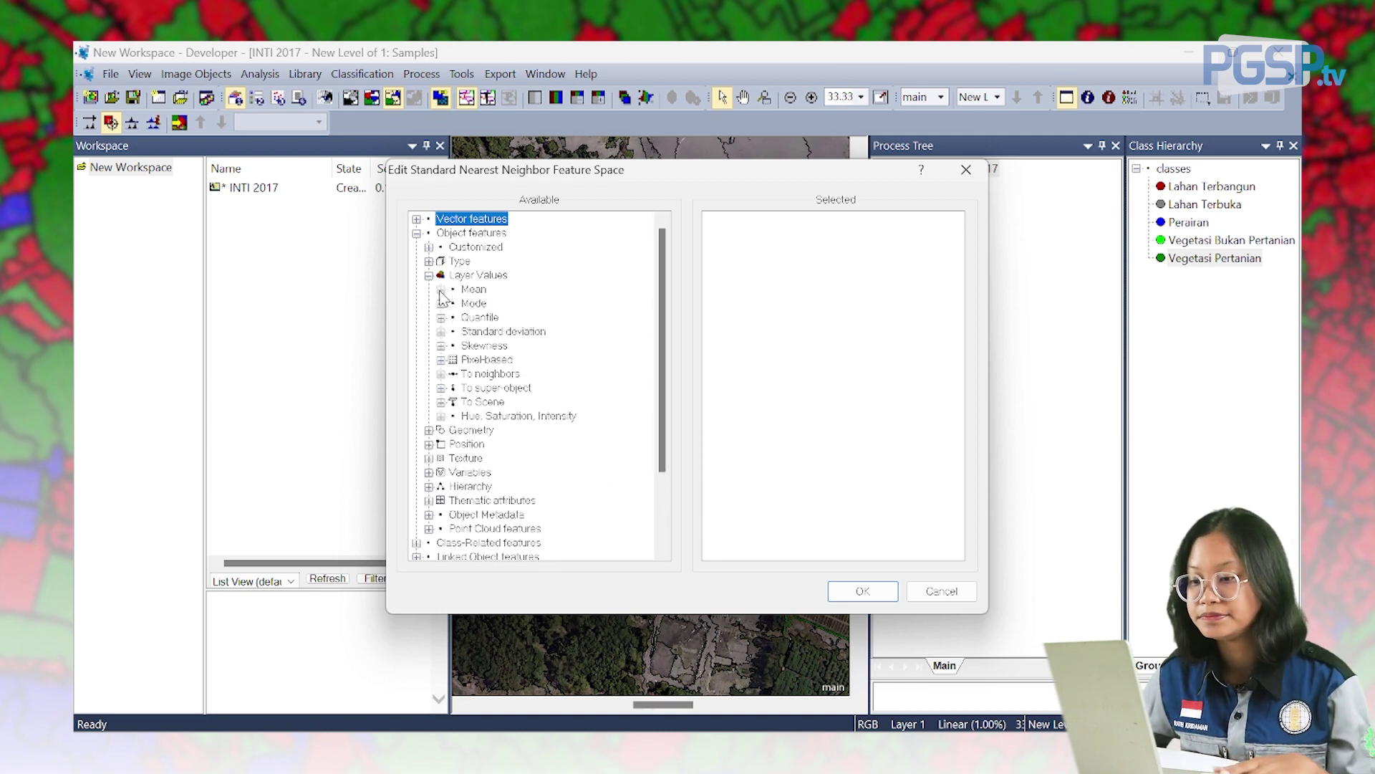
{"action": "double_click", "coordinate": [467, 289]}
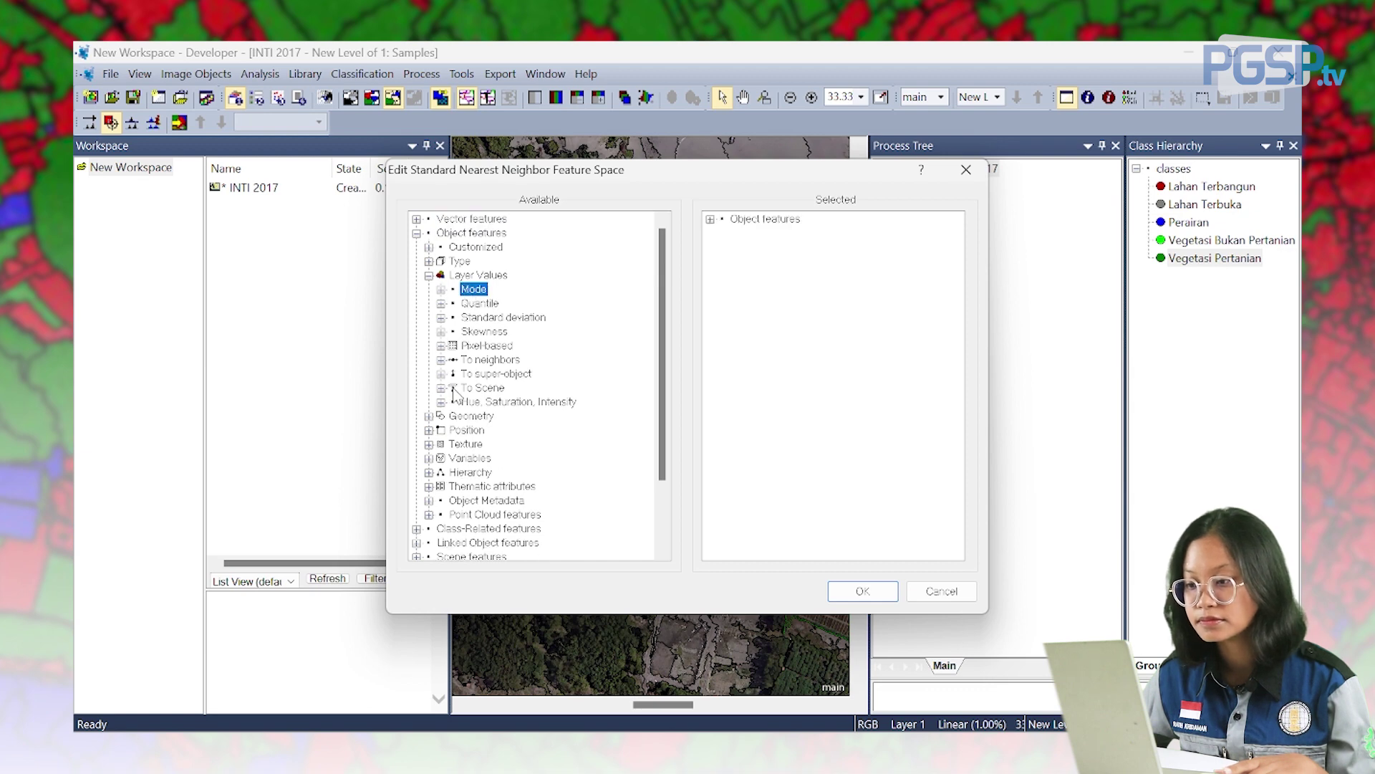
Add the geometry extent feature Area (Pxl) to the nearest neighbor feature space
{"action": "left_click", "coordinate": [428, 275]}
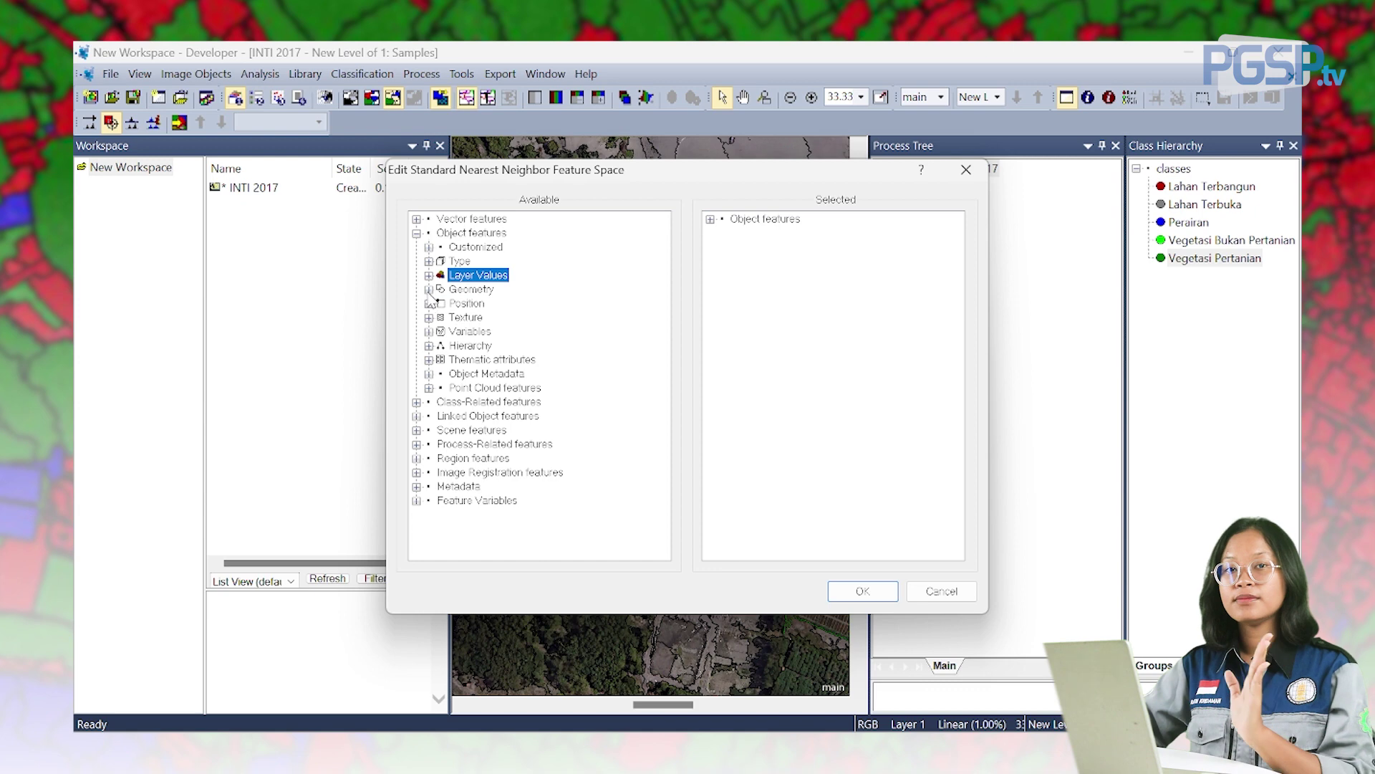
{"action": "left_click", "coordinate": [429, 290]}
{"action": "left_click", "coordinate": [441, 303]}
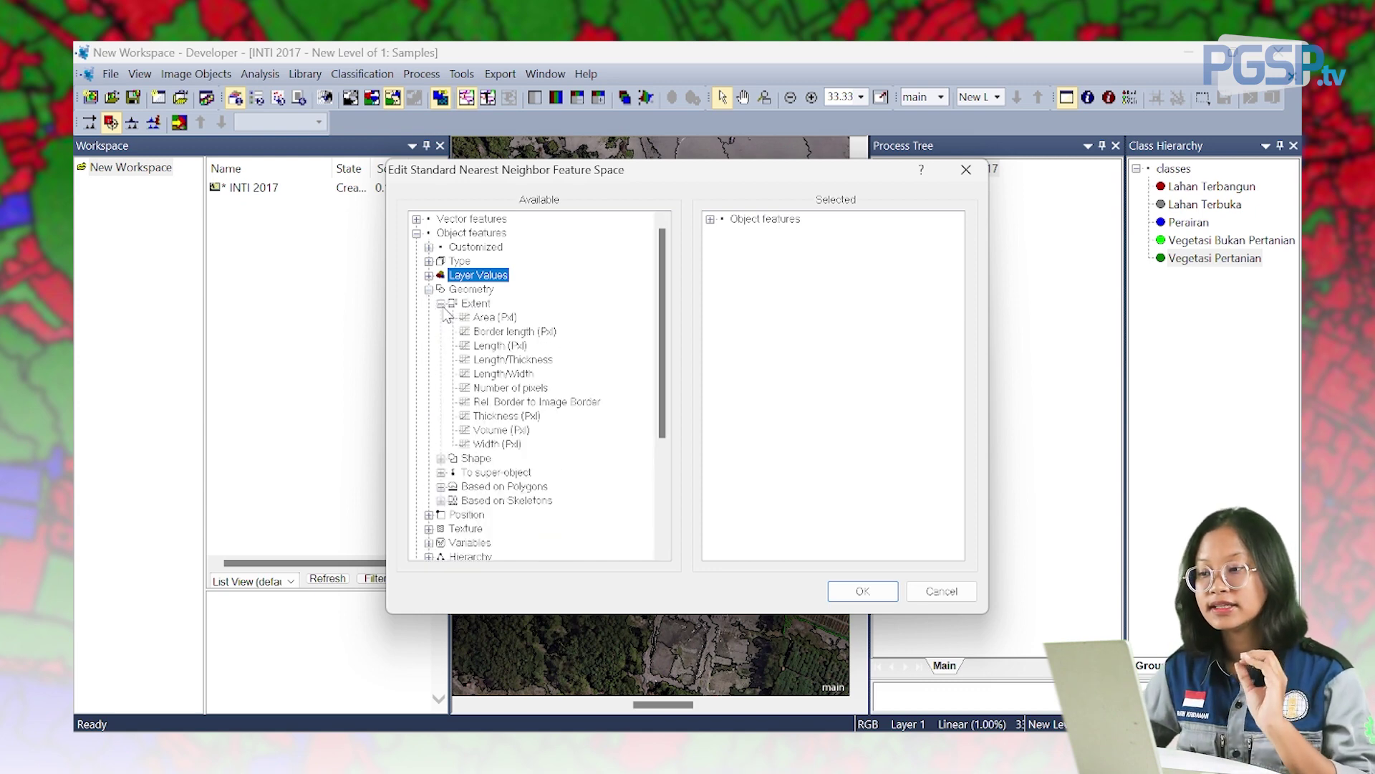
{"action": "double_click", "coordinate": [505, 318]}
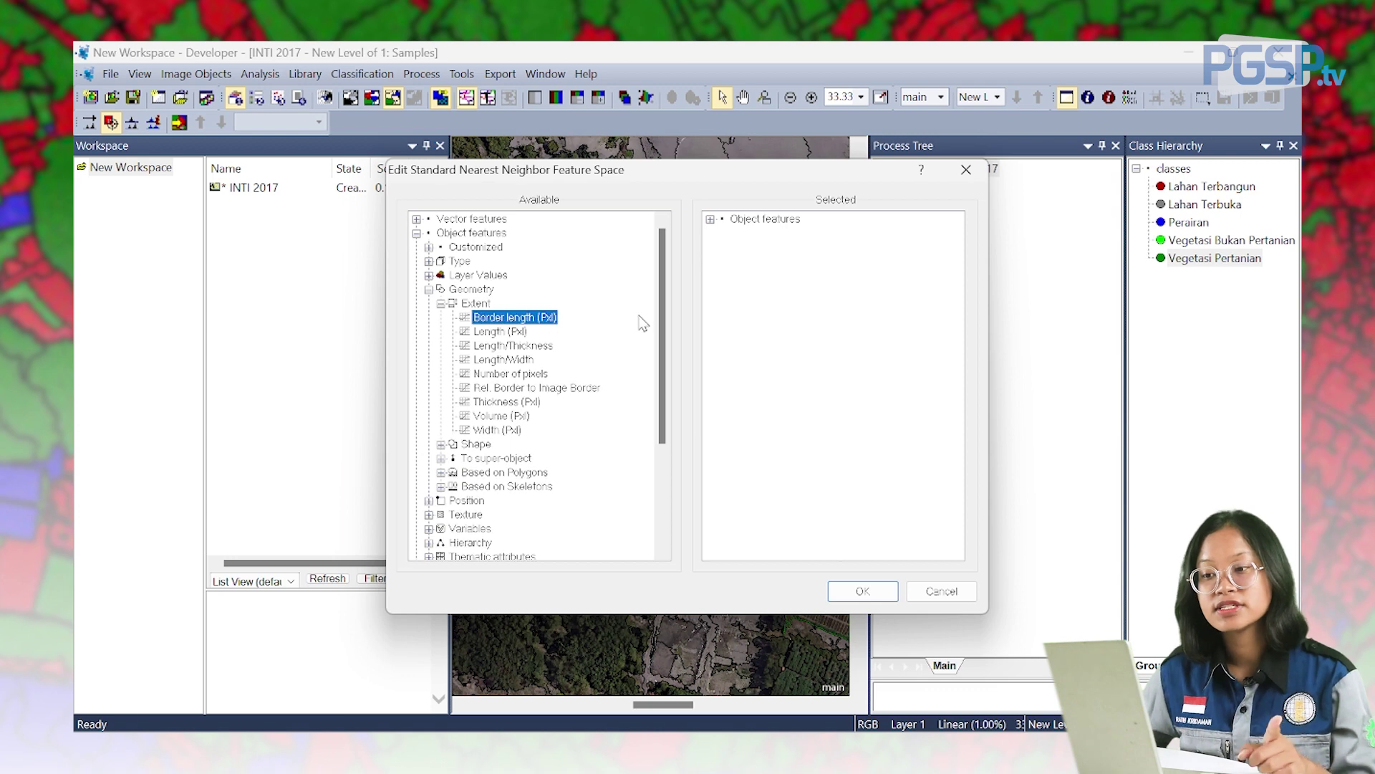
Review the selected layer value and geometry features, and accept the nearest neighbor feature space
{"action": "left_click", "coordinate": [764, 219]}
{"action": "left_click", "coordinate": [711, 220]}
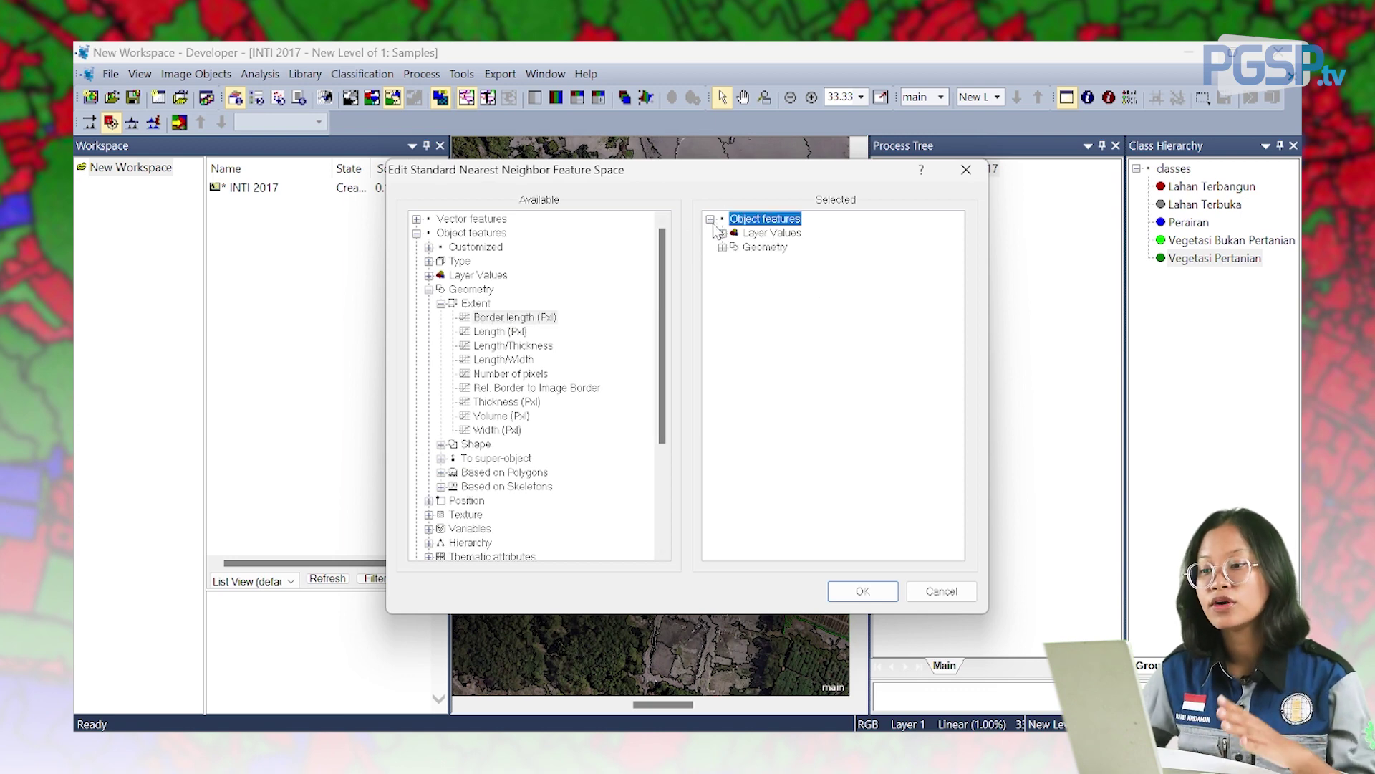
{"action": "left_click", "coordinate": [723, 234]}
{"action": "left_click", "coordinate": [722, 261]}
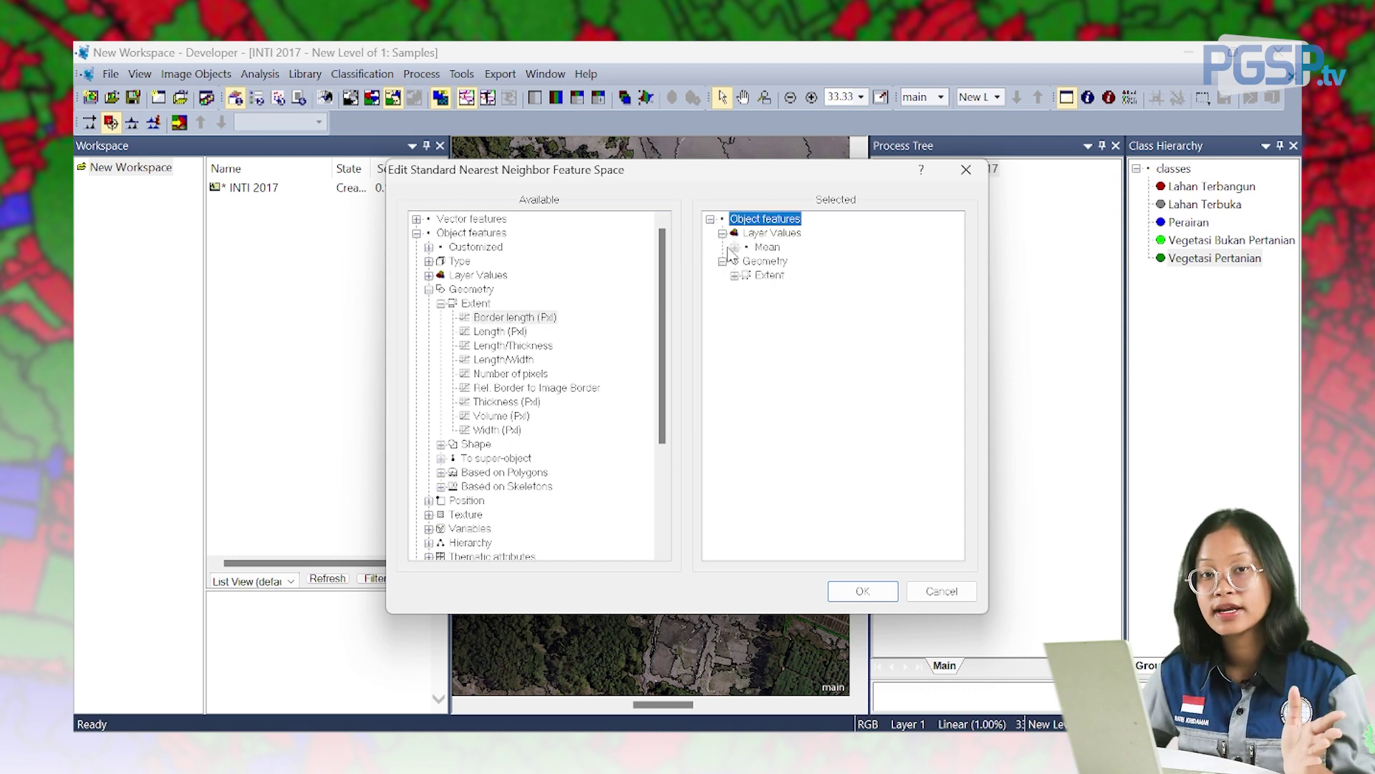
{"action": "left_click", "coordinate": [735, 247]}
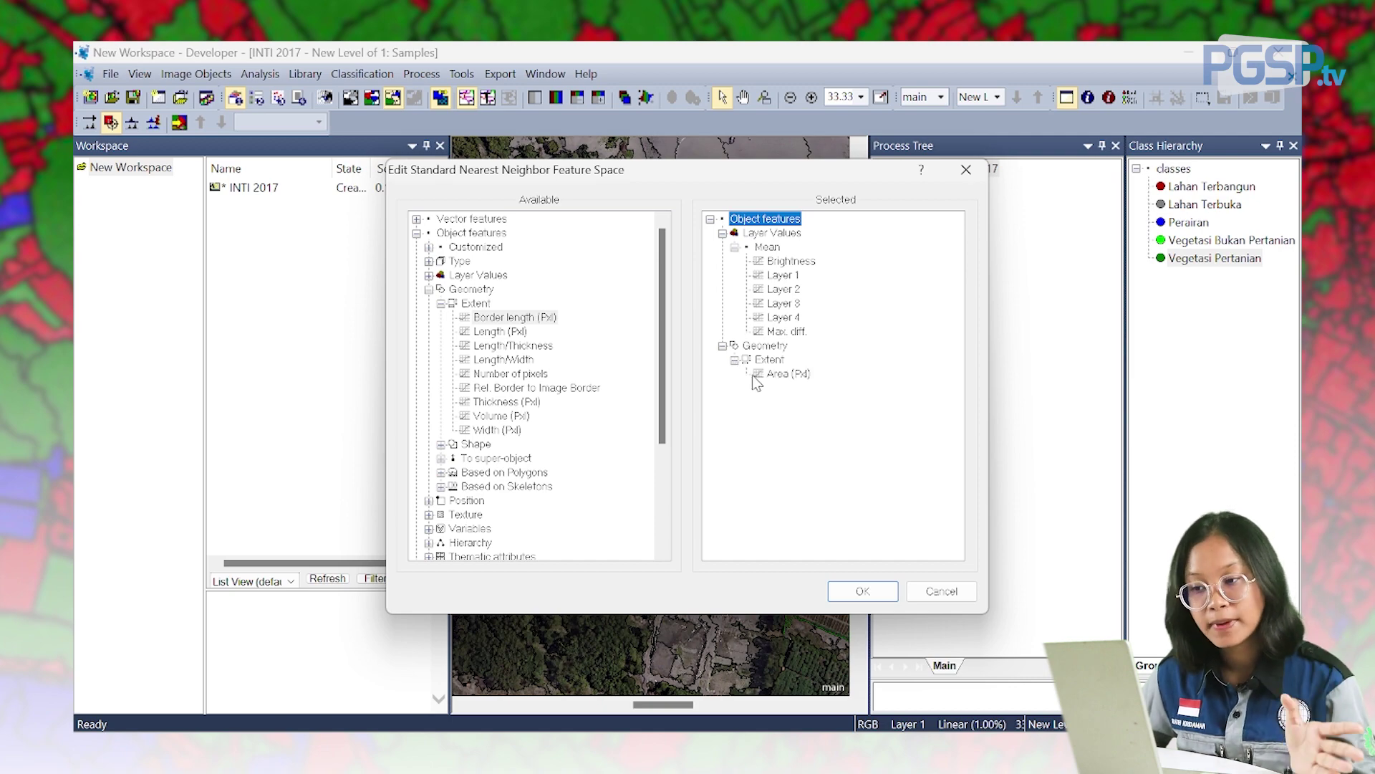
{"action": "left_click", "coordinate": [860, 591]}
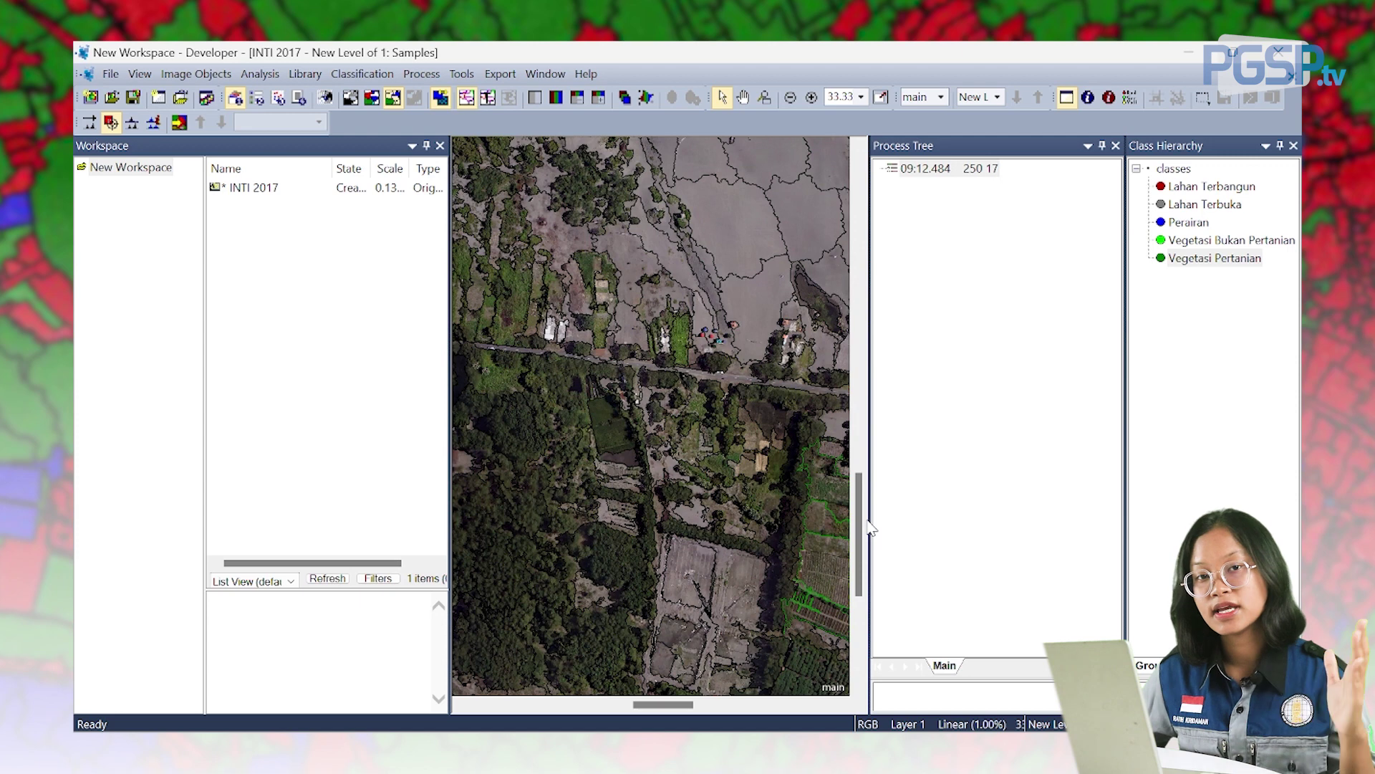
Apply the standard nearest neighbor to the classes
{"action": "left_click", "coordinate": [362, 73]}
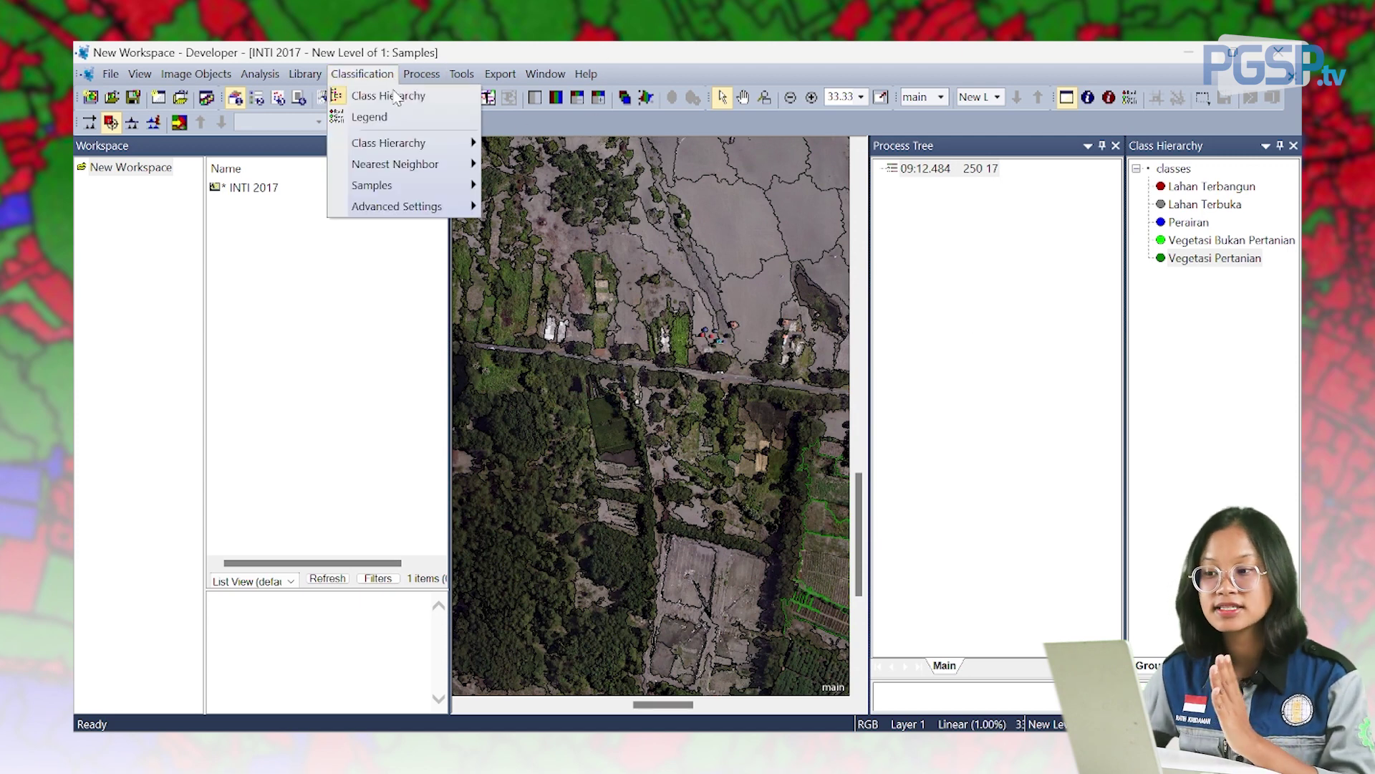
{"action": "mouse_move", "coordinate": [410, 164]}
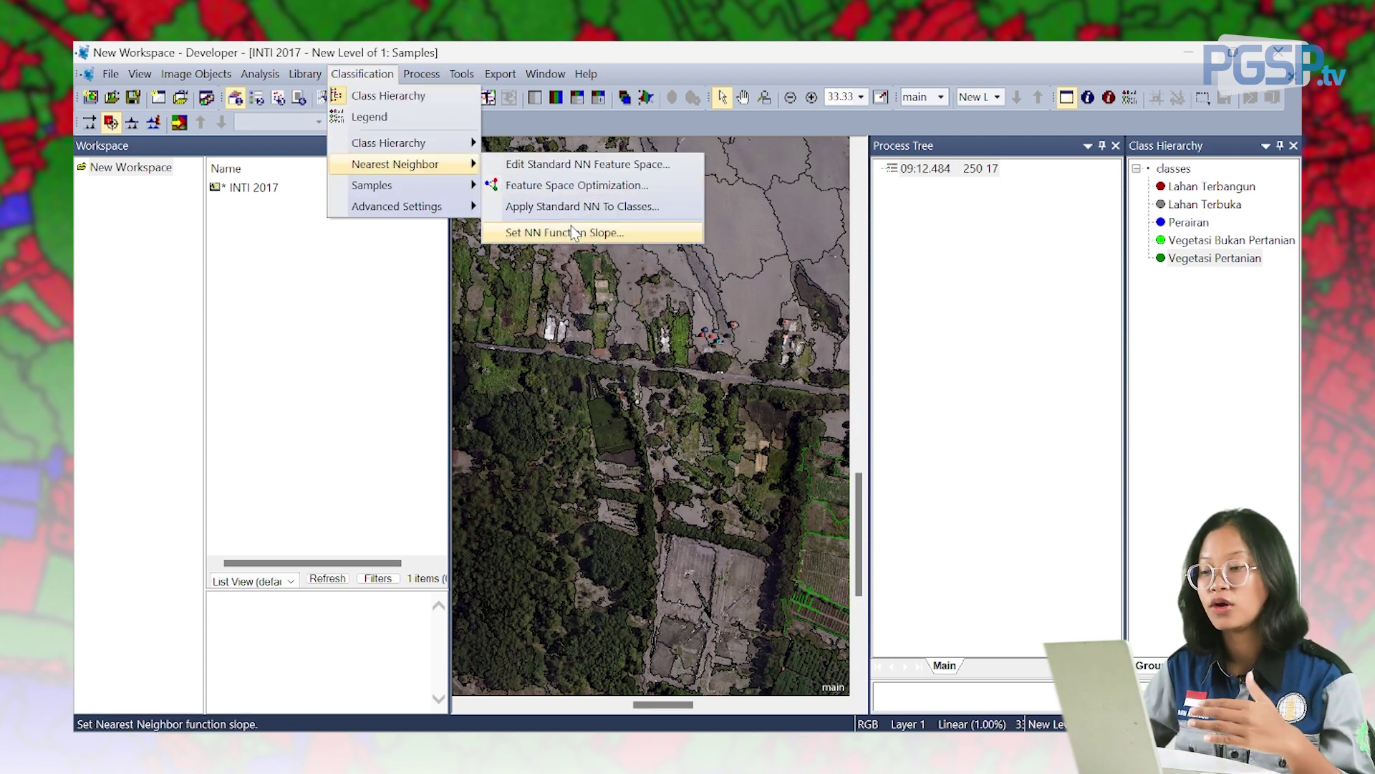
{"action": "left_click", "coordinate": [573, 206]}
{"action": "left_click", "coordinate": [831, 570]}
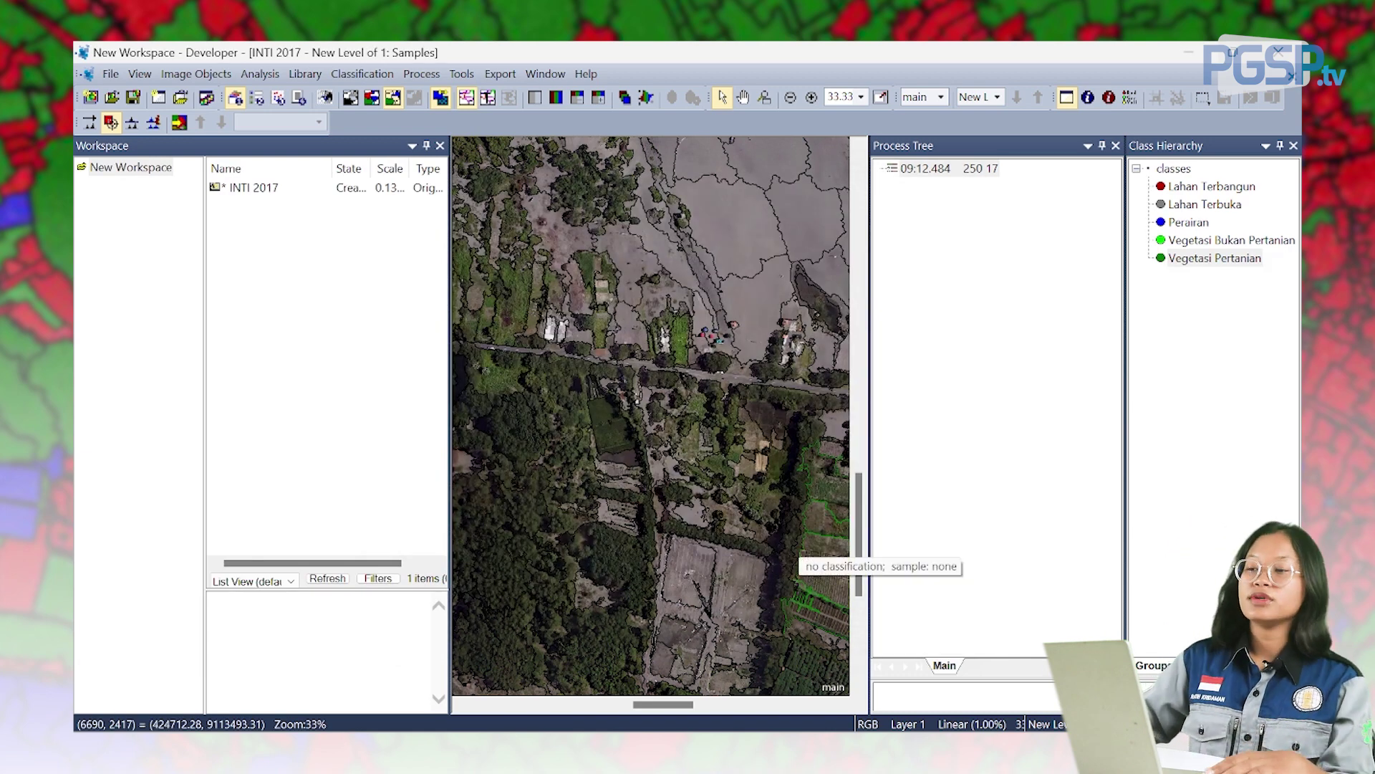
Append a new process to the process tree using the classification algorithm
{"action": "right_click", "coordinate": [942, 230]}
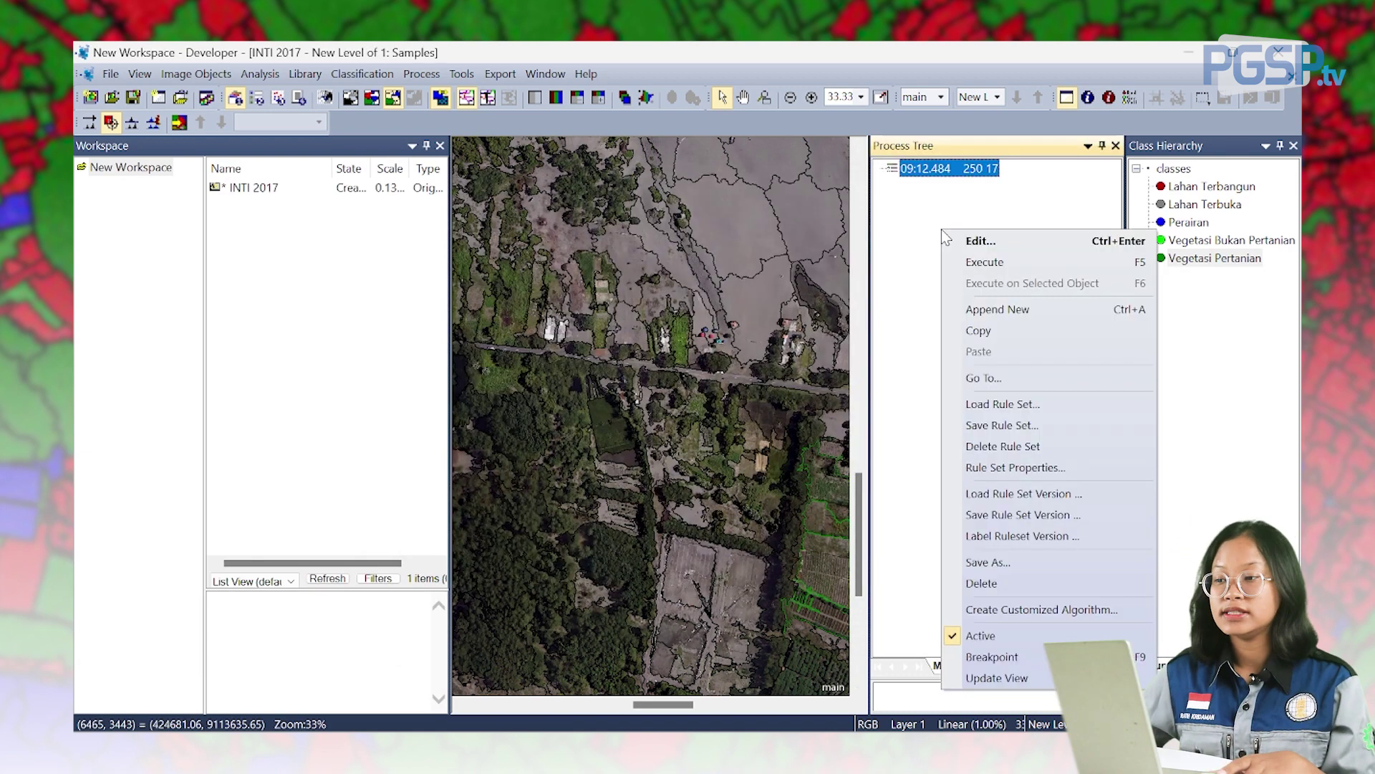
{"action": "left_click", "coordinate": [1001, 307]}
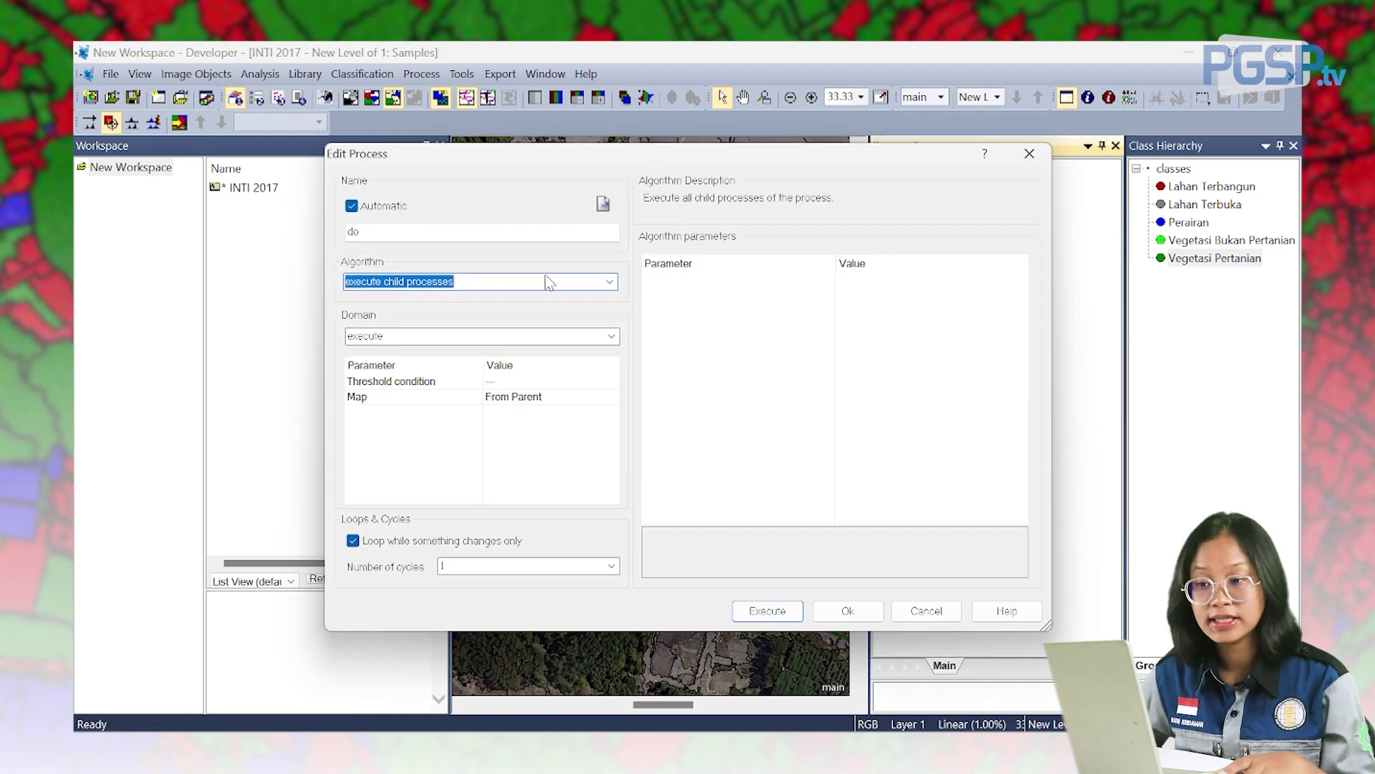
{"action": "left_click", "coordinate": [613, 285]}
{"action": "type", "text": "classification"}
{"action": "left_click", "coordinate": [582, 299]}
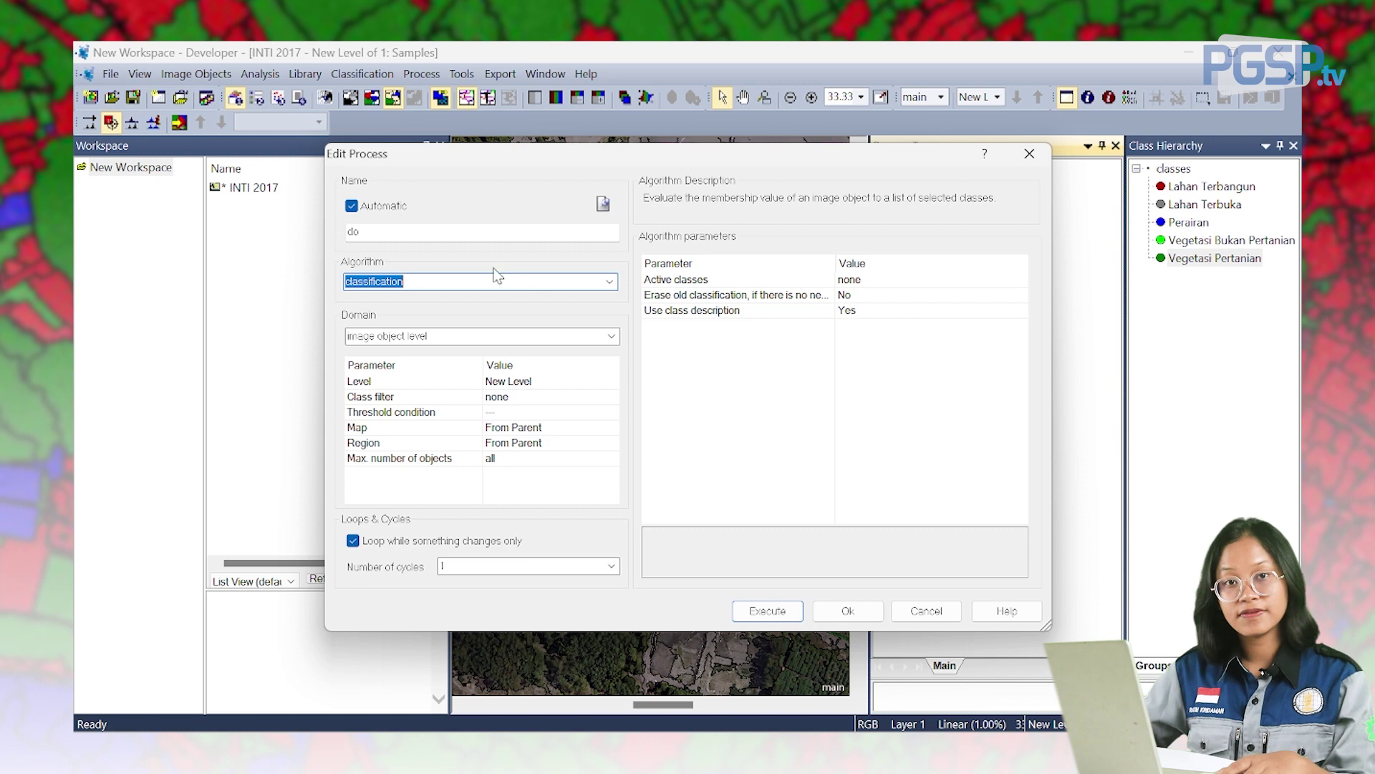
Set the process to erase old classification when there is no new one and to always use all classes as active classes
{"action": "left_click", "coordinate": [864, 297]}
{"action": "left_click", "coordinate": [1019, 294]}
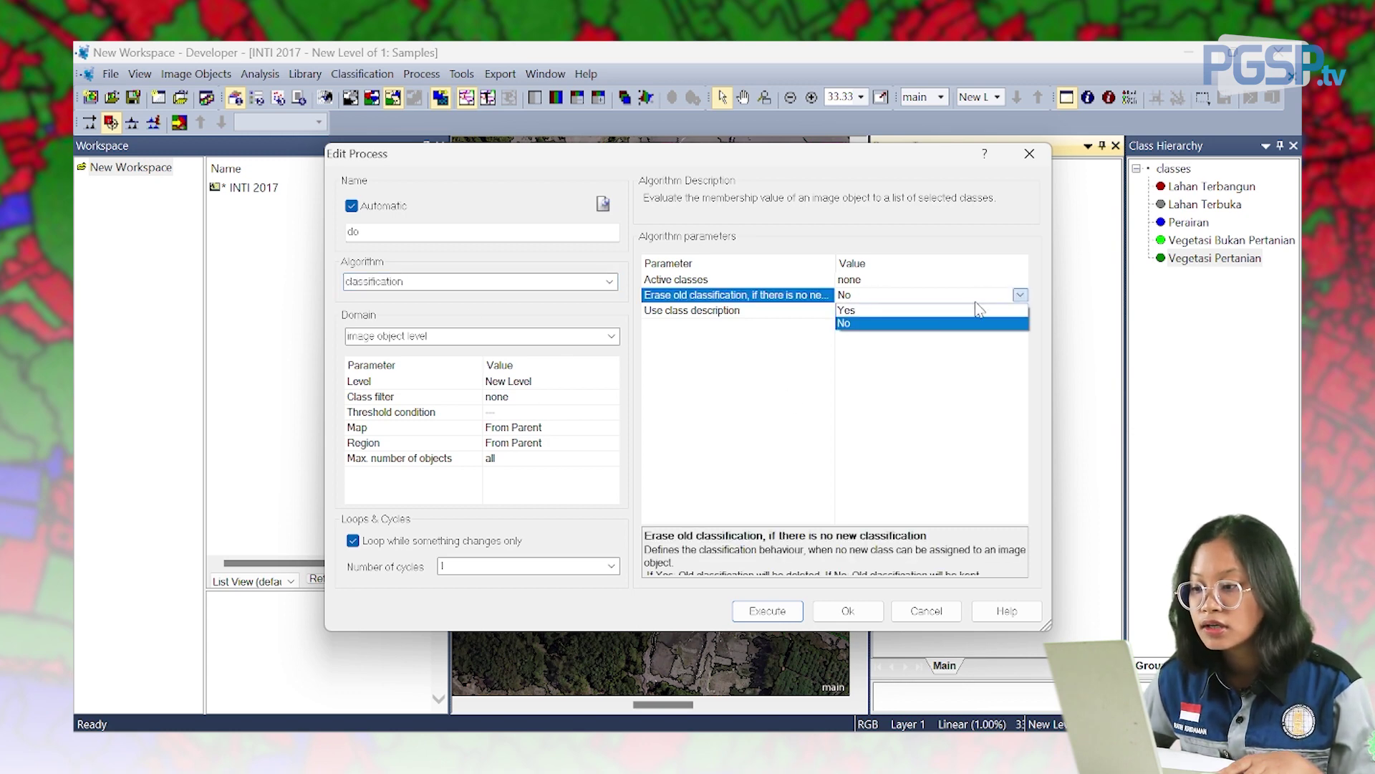
{"action": "left_click", "coordinate": [979, 310]}
{"action": "left_click", "coordinate": [1007, 279]}
{"action": "left_click", "coordinate": [1021, 279]}
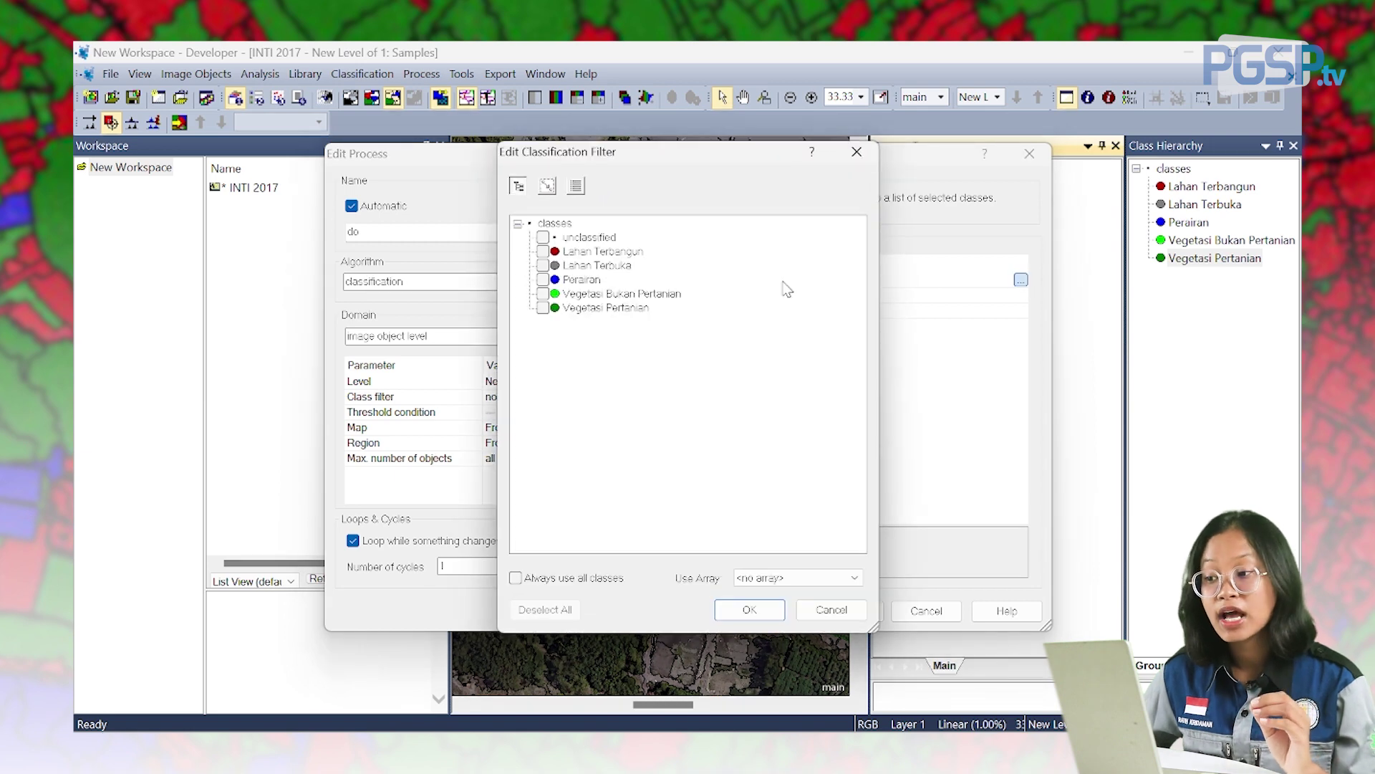
{"action": "left_click", "coordinate": [577, 580]}
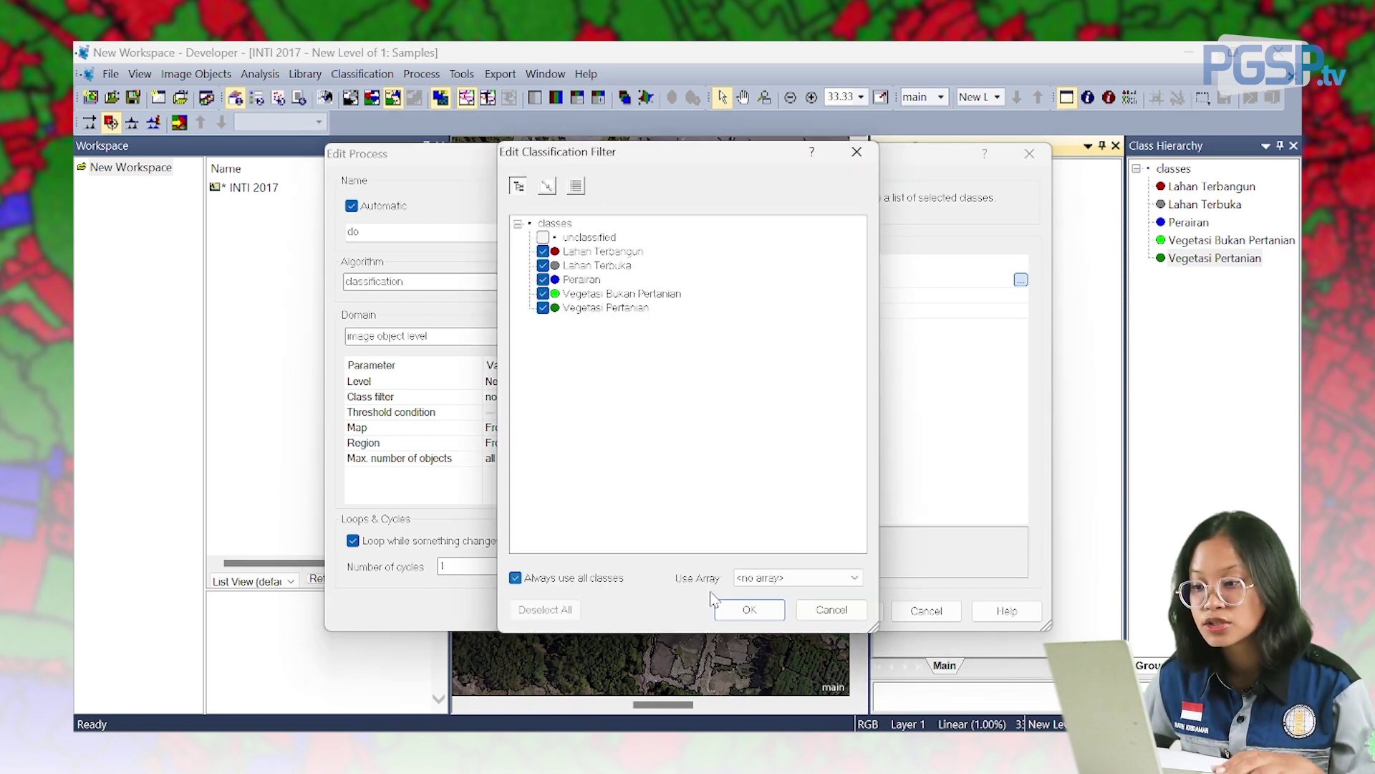
{"action": "left_click", "coordinate": [776, 614]}
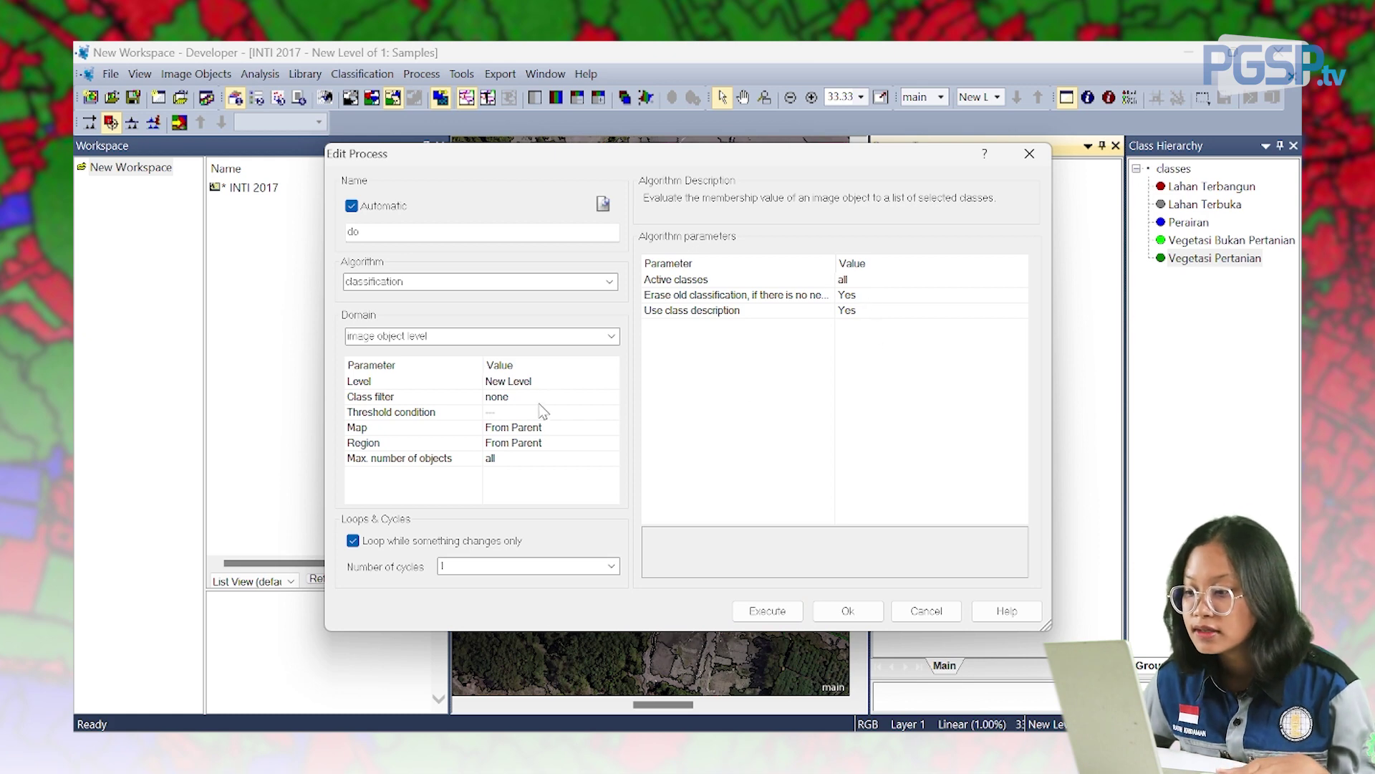
Name the classification process 1, accept the disabled automatic naming, and execute the process
{"action": "left_click_drag", "start_coordinate": [461, 231], "coordinate": [314, 234]}
{"action": "left_click", "coordinate": [806, 494]}
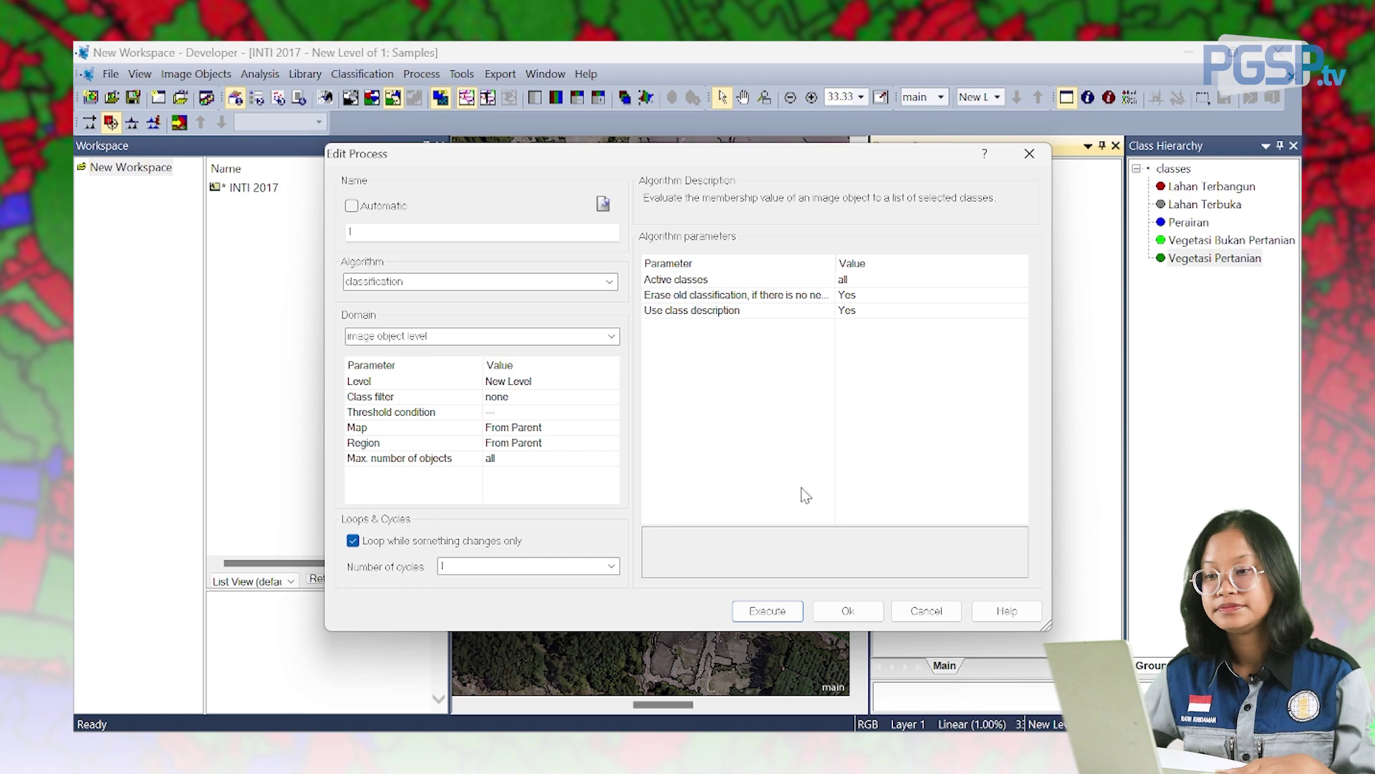
{"action": "left_click", "coordinate": [865, 612]}
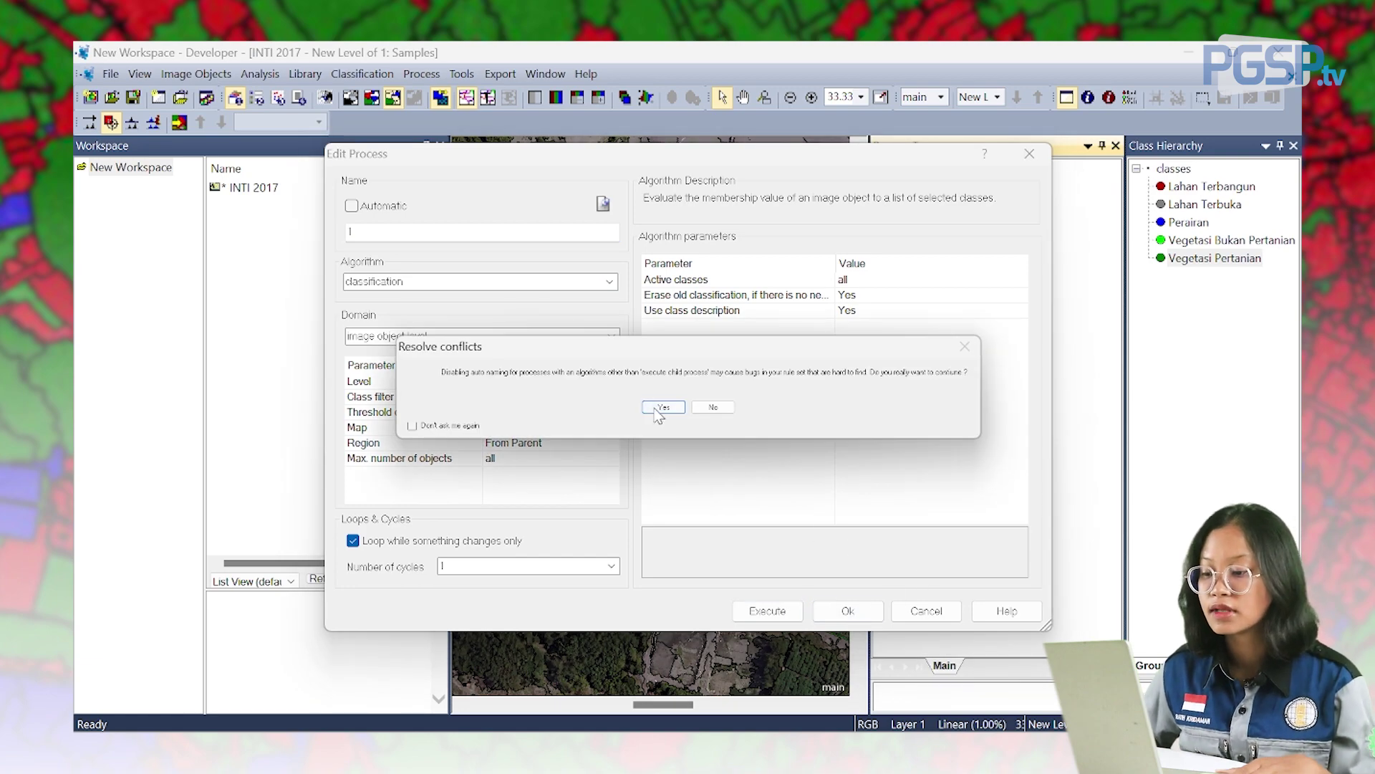
{"action": "left_click", "coordinate": [657, 411]}
{"action": "right_click", "coordinate": [905, 187]}
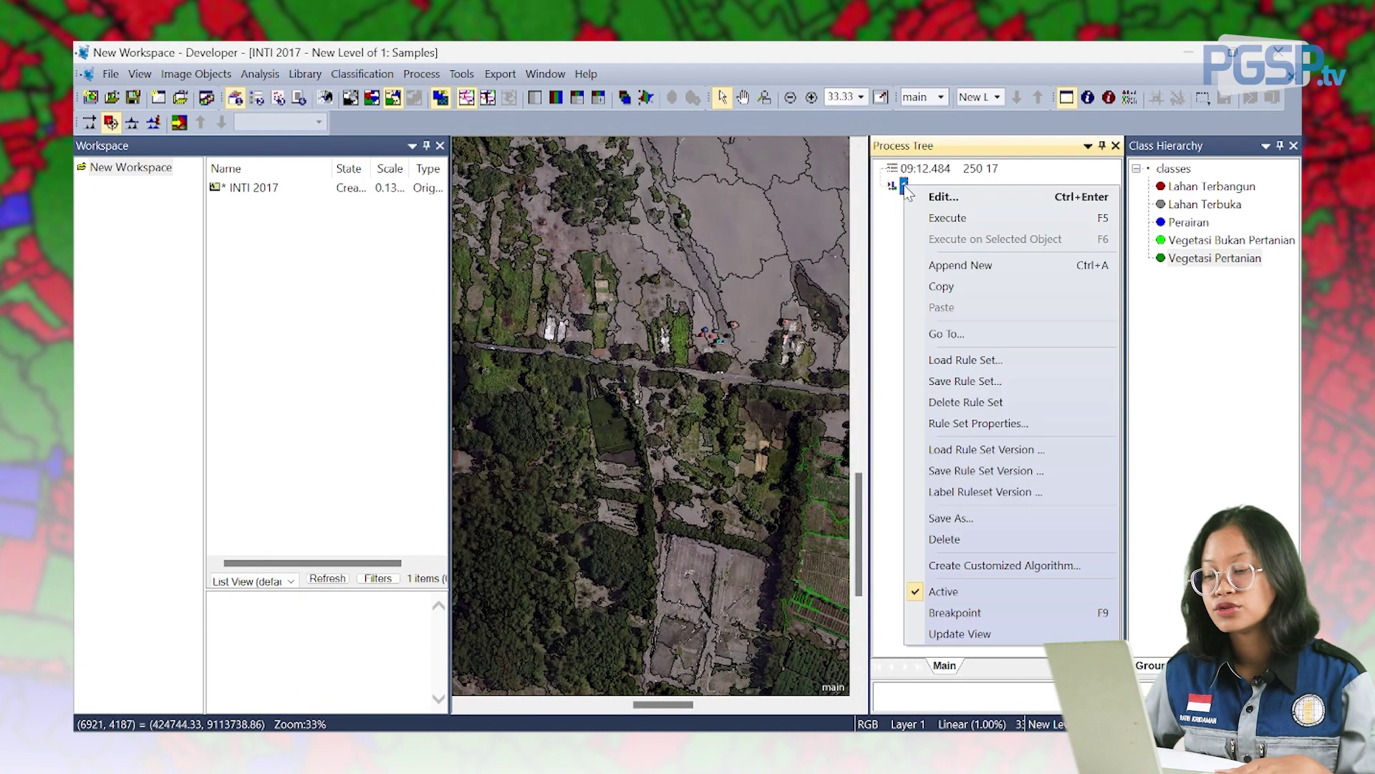
{"action": "left_click", "coordinate": [932, 215]}
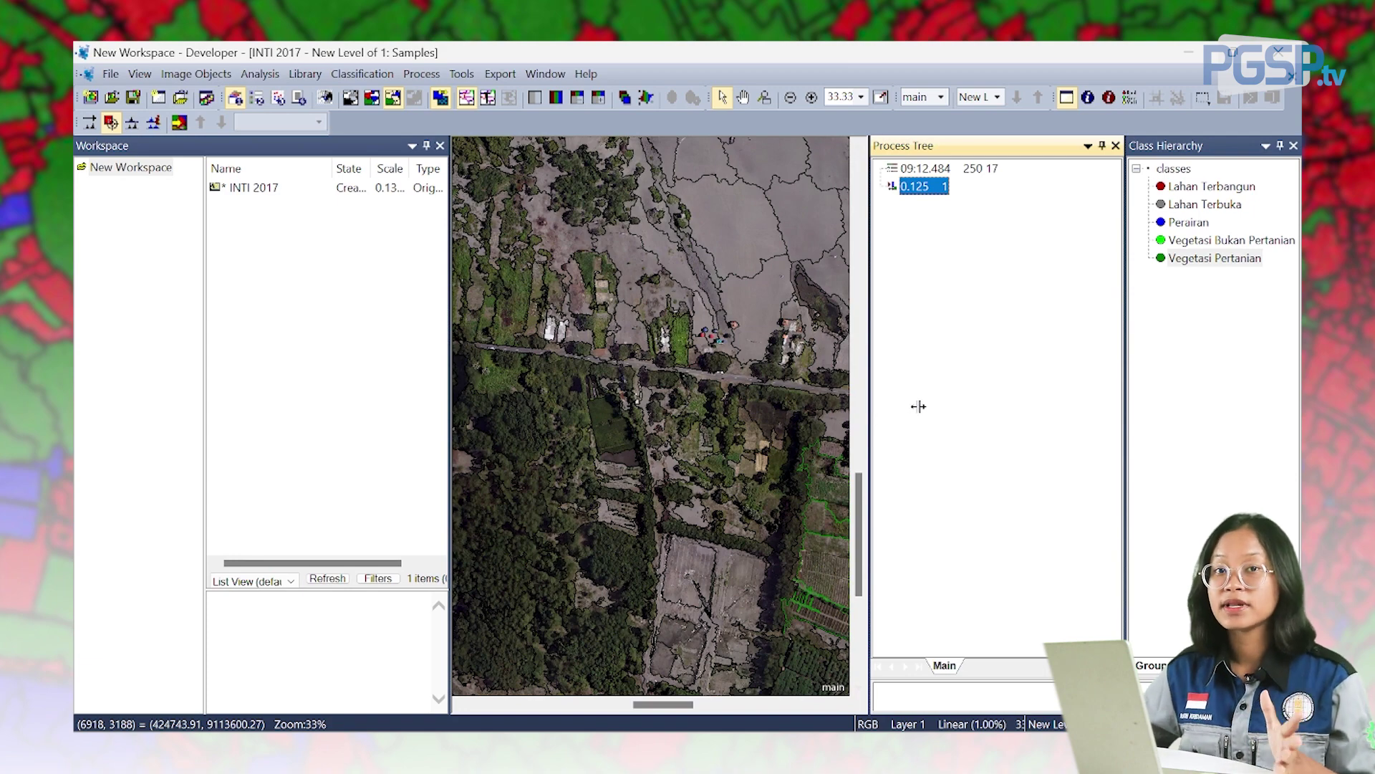
Widen the image view and display the classification result across the whole image
{"action": "left_click_drag", "start_coordinate": [915, 406], "coordinate": [926, 401]}
{"action": "scroll", "coordinate": [787, 364], "scroll_direction": "down", "scroll_amount": 2}
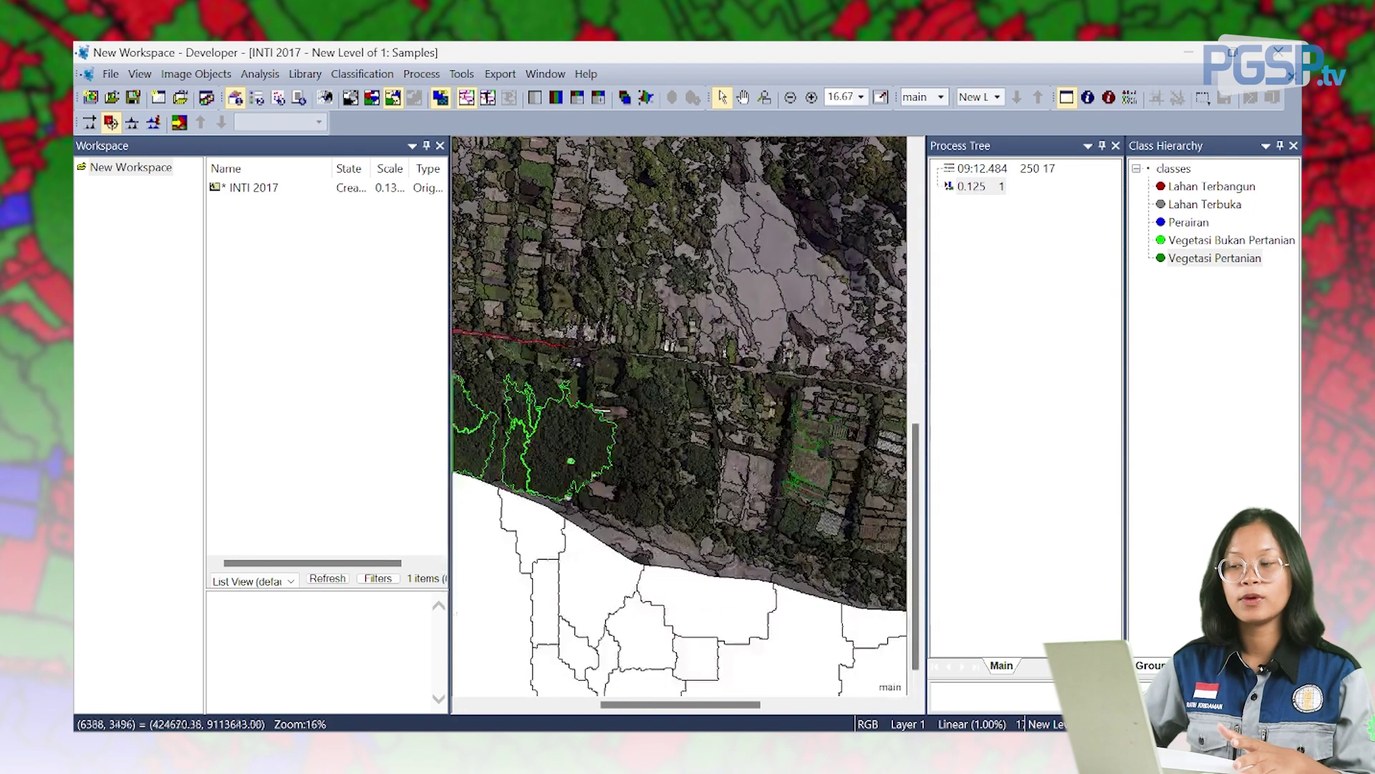
{"action": "left_click", "coordinate": [375, 104]}
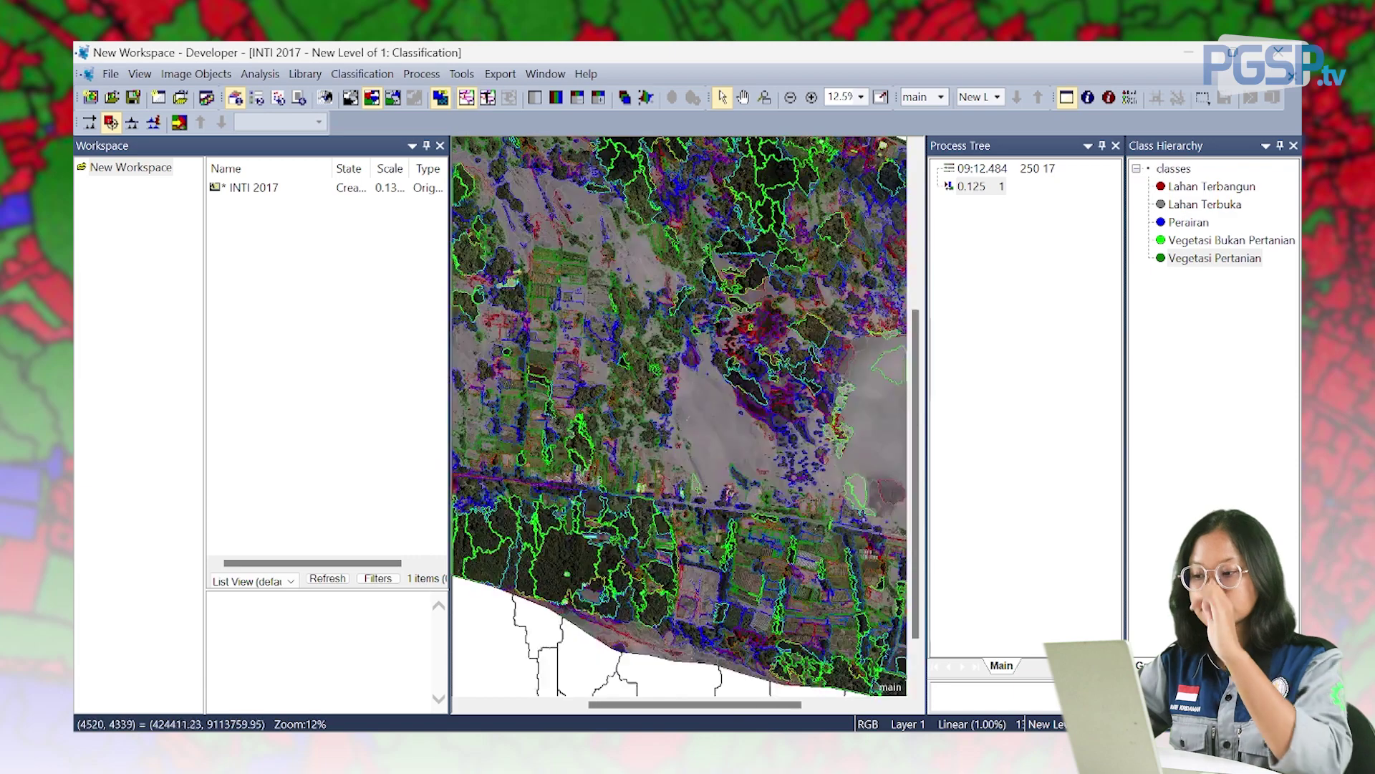
{"action": "scroll", "coordinate": [577, 426], "scroll_direction": "down", "scroll_amount": 3}
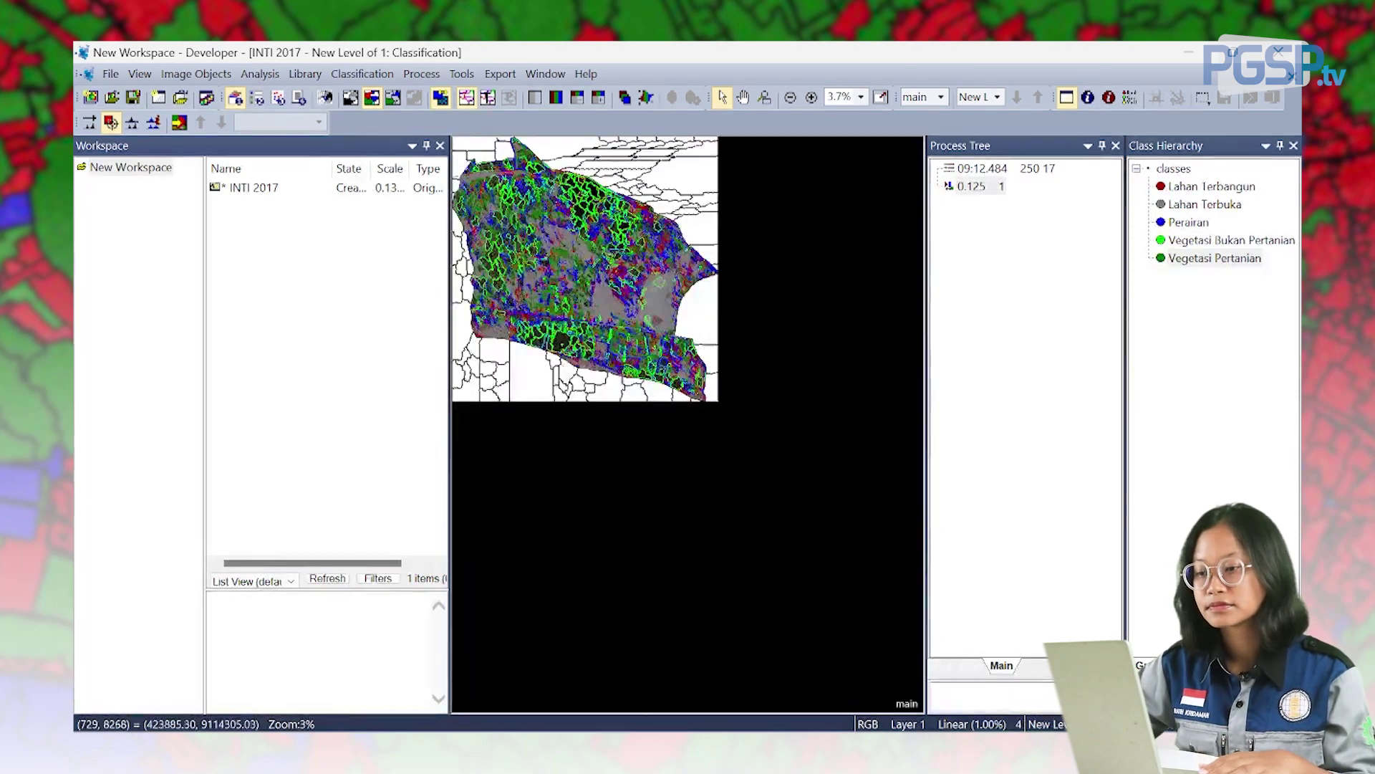
{"action": "scroll", "coordinate": [534, 143], "scroll_direction": "up", "scroll_amount": 2}
Switch the display to the samples view, with non-transparent sample objects and object outlines shown
{"action": "left_click", "coordinate": [350, 98]}
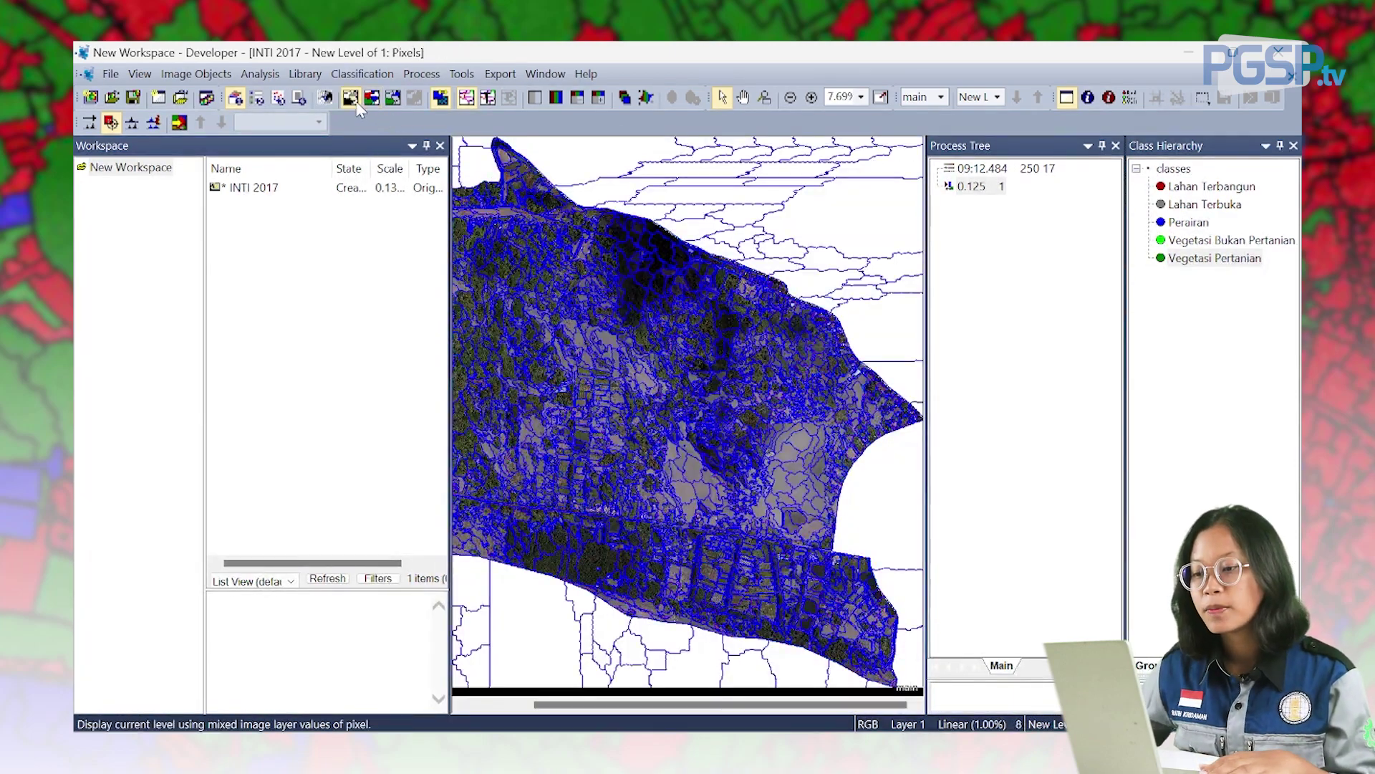
{"action": "left_click", "coordinate": [393, 98]}
{"action": "left_click", "coordinate": [467, 99]}
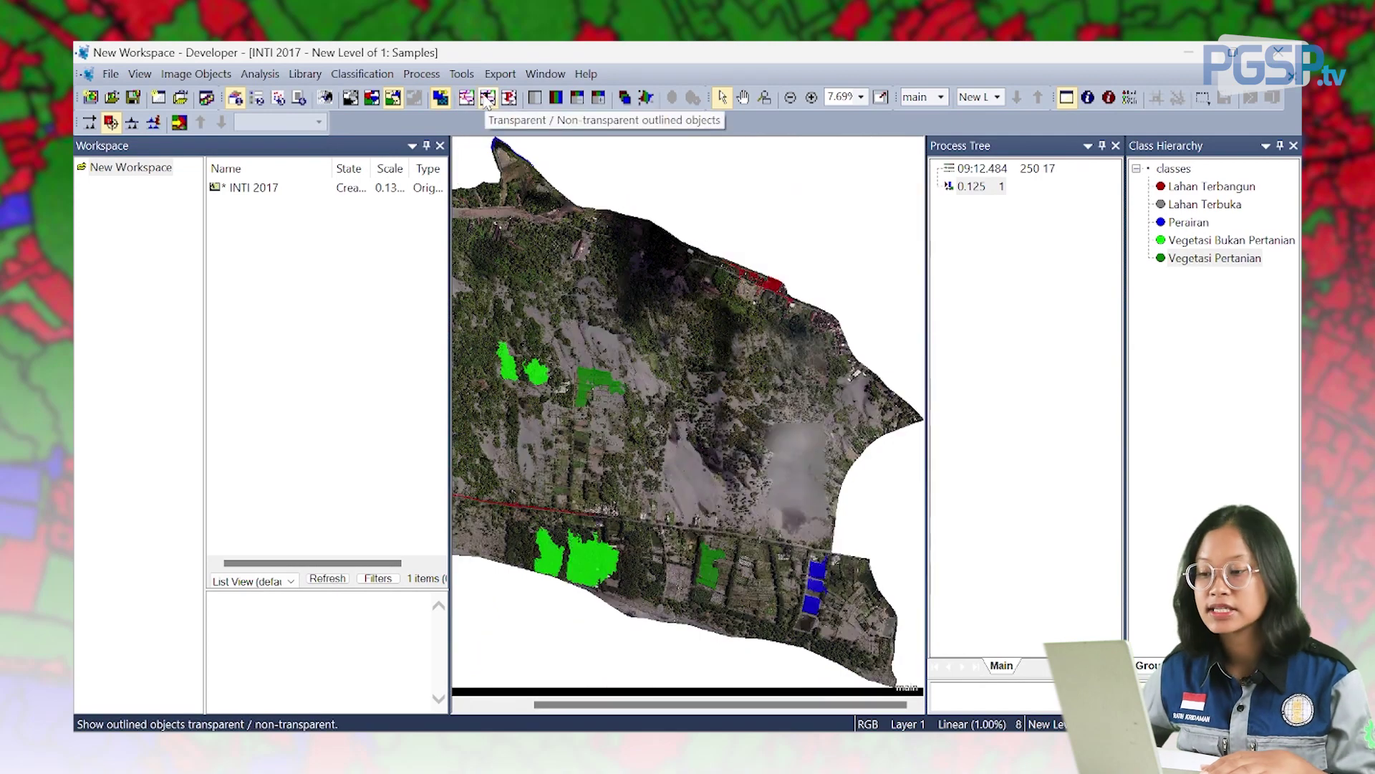
{"action": "left_click", "coordinate": [488, 98]}
{"action": "left_click", "coordinate": [467, 99]}
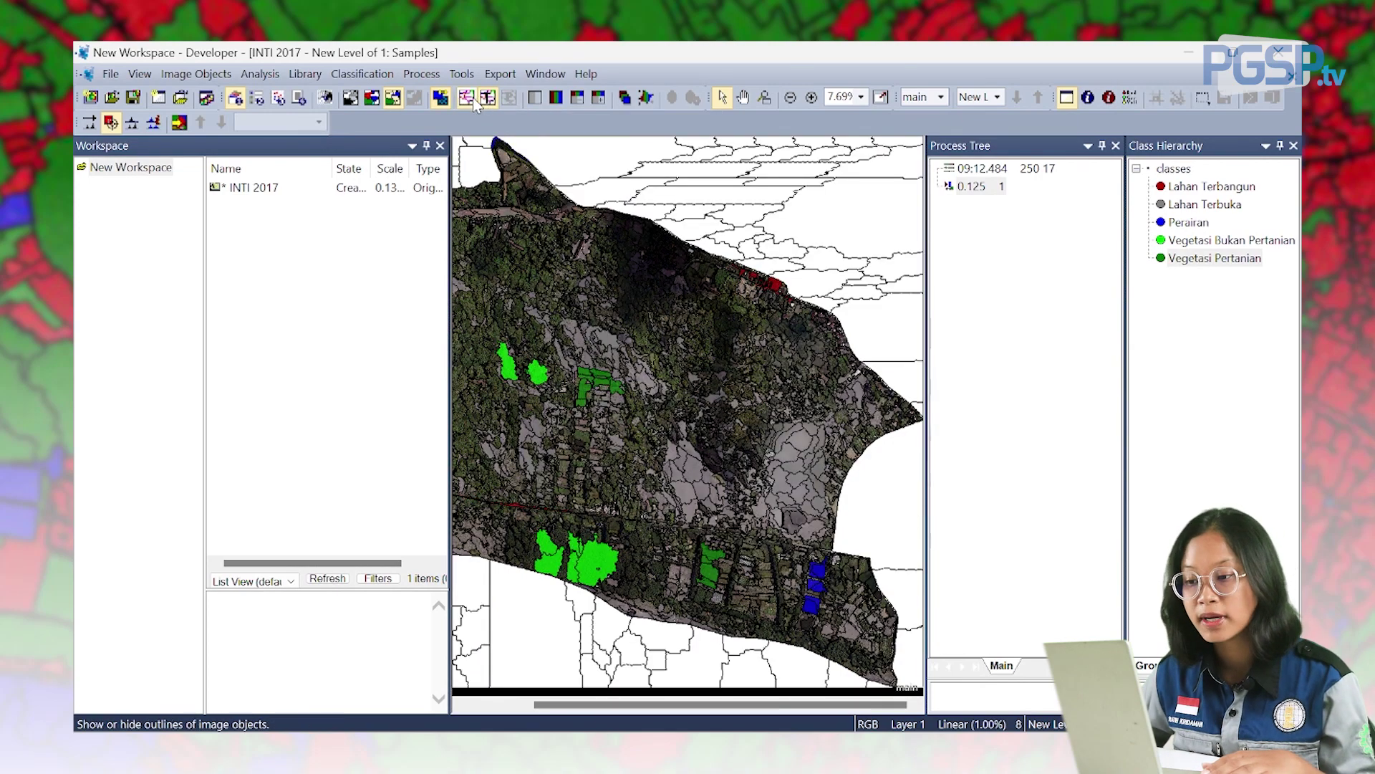
Assign the dark bare-ground object beside the large Lahan Terbuka sample as another Lahan Terbuka sample
{"action": "left_click", "coordinate": [372, 98]}
{"action": "scroll", "coordinate": [688, 416], "scroll_direction": "up", "scroll_amount": 5}
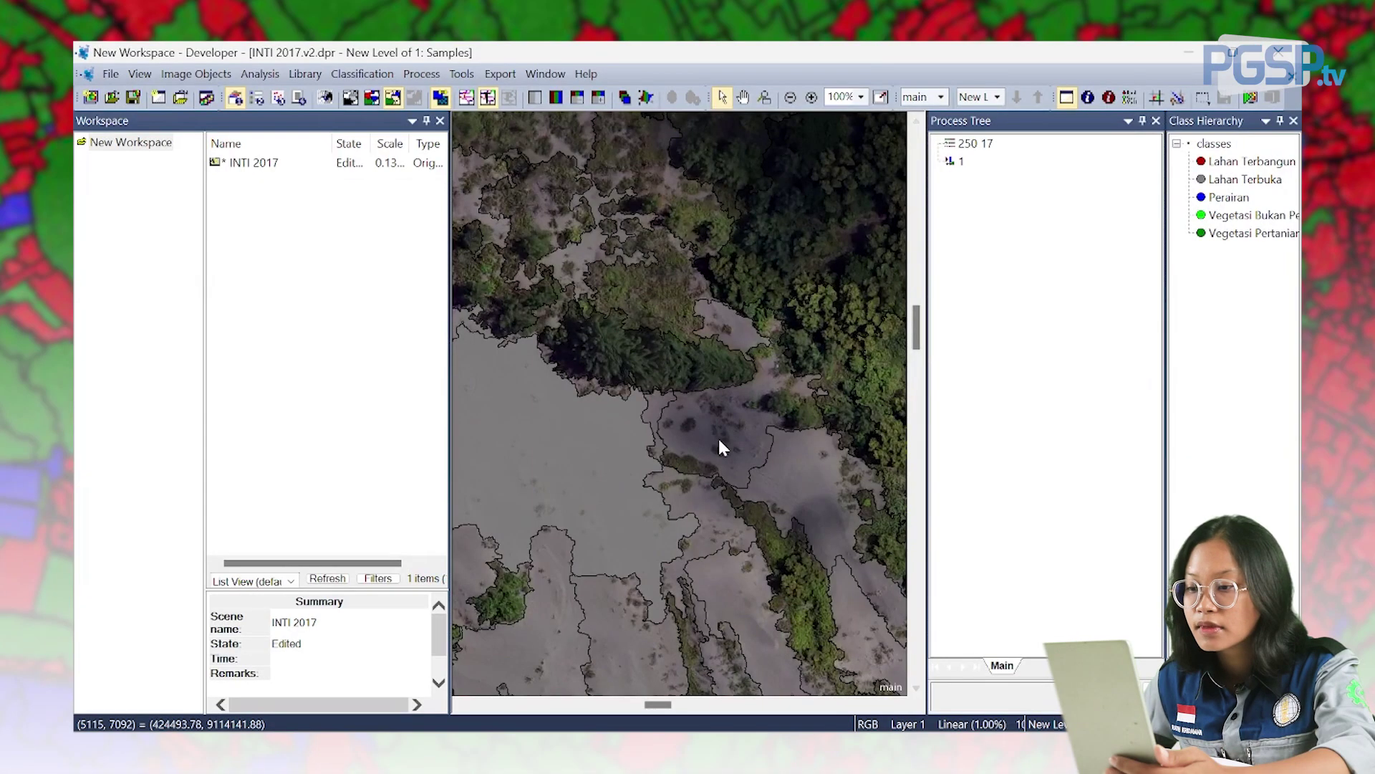
{"action": "right_click", "coordinate": [731, 438]}
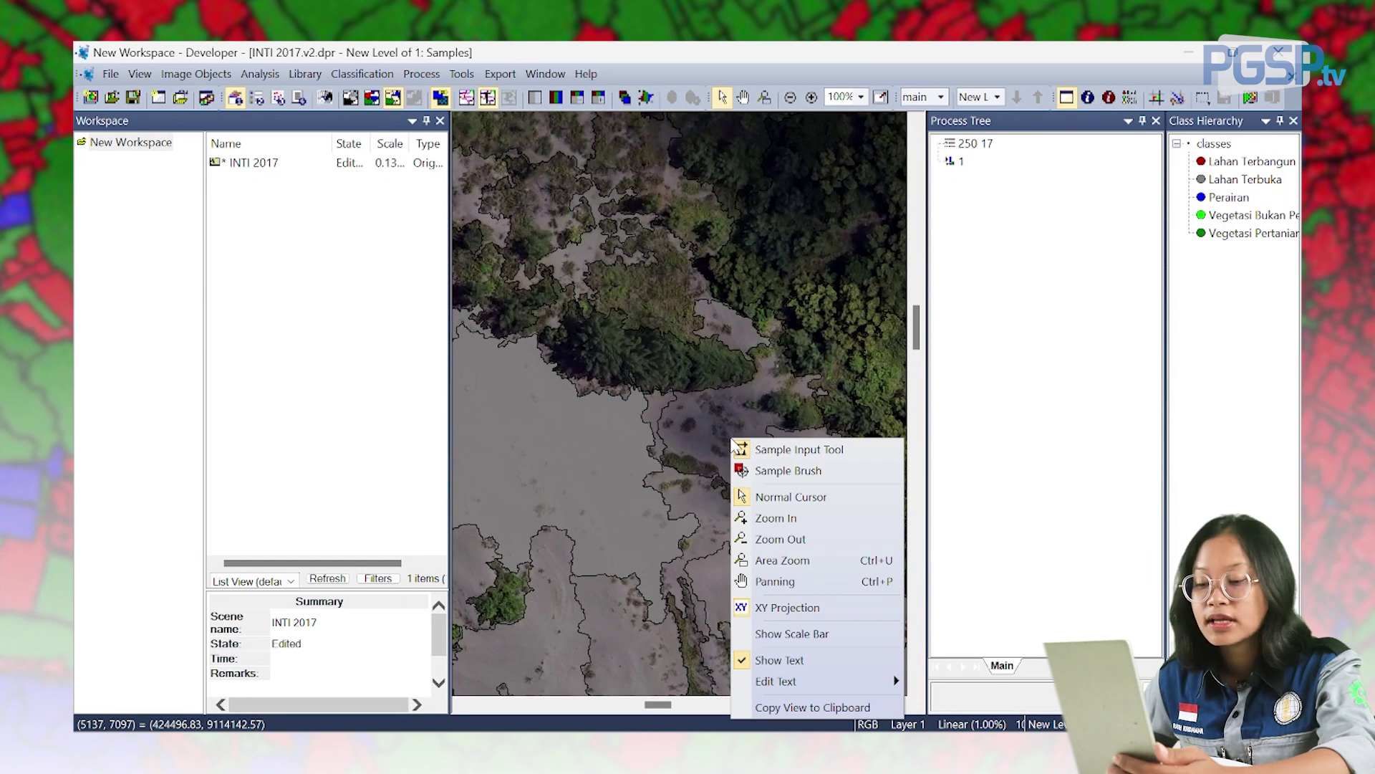
{"action": "left_click", "coordinate": [720, 423]}
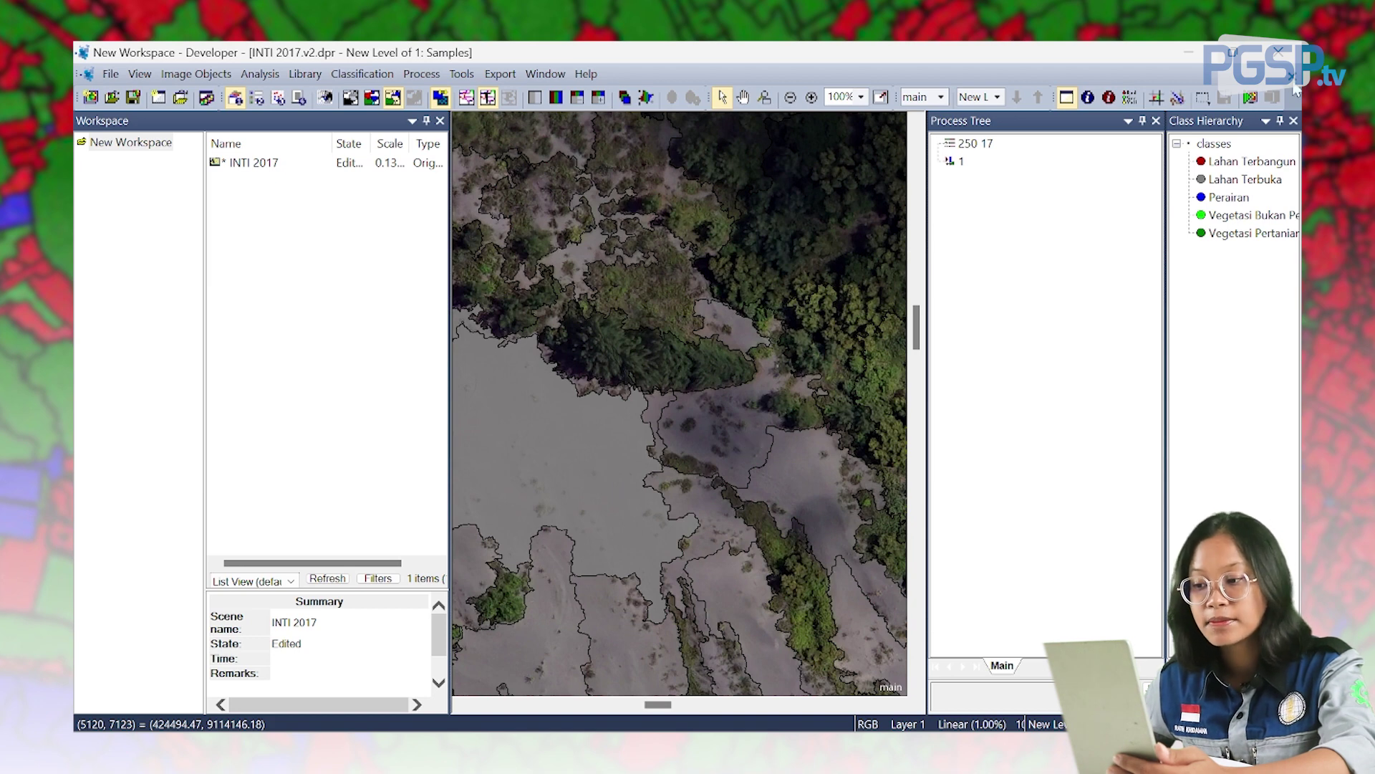
{"action": "left_click", "coordinate": [1219, 176]}
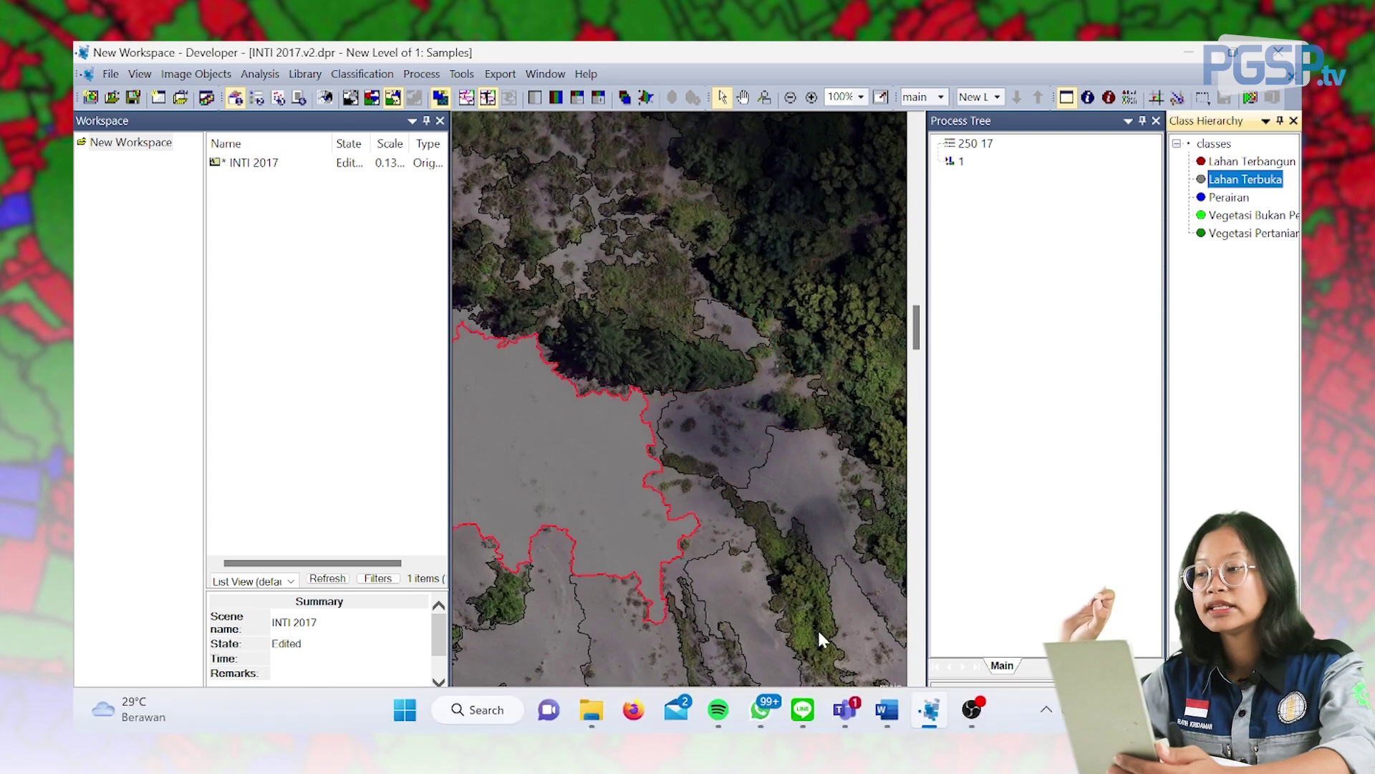
{"action": "left_click", "coordinate": [721, 437]}
{"action": "left_click", "coordinate": [701, 441]}
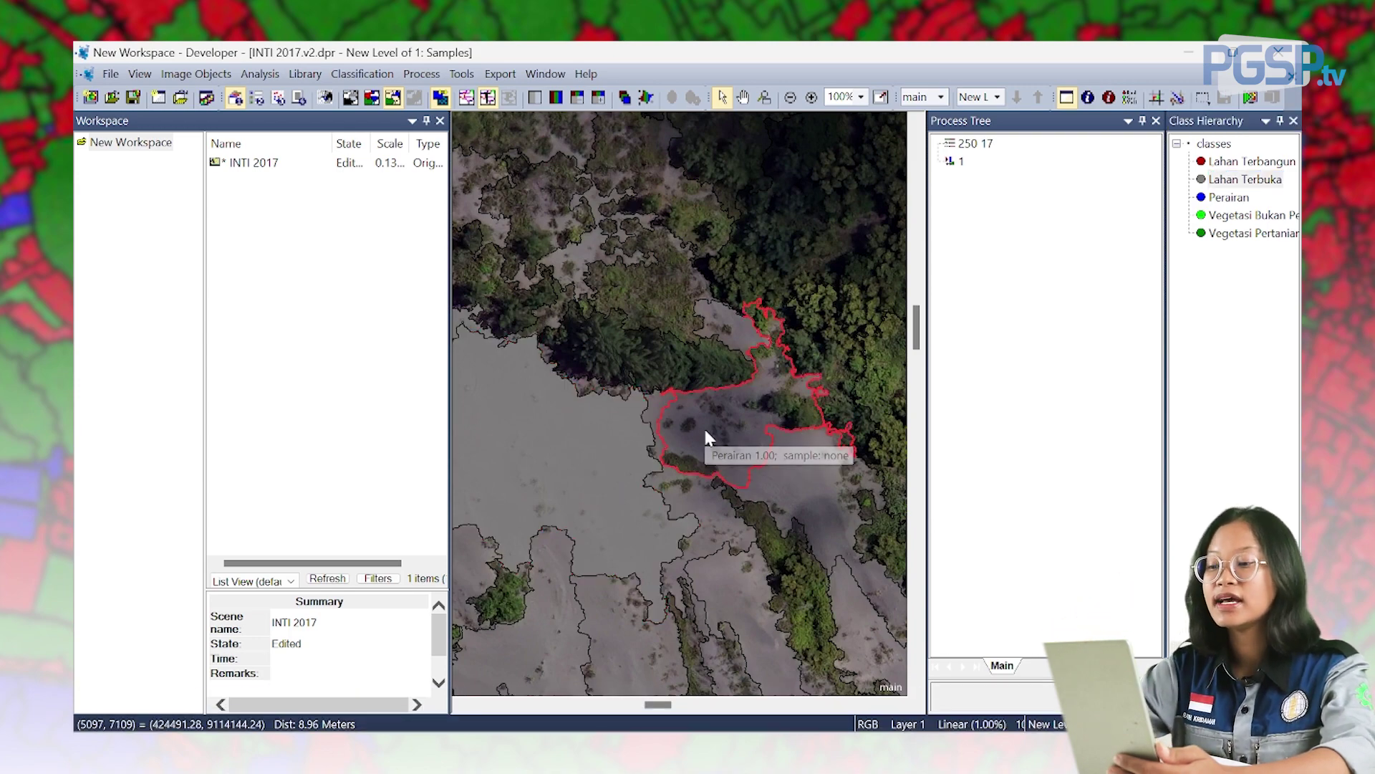
{"action": "double_click", "coordinate": [704, 429]}
Compare the classification result with the samples around the new Lahan Terbuka sample, and examine the surrounding objects closely
{"action": "scroll", "coordinate": [706, 430], "scroll_direction": "down", "scroll_amount": 3}
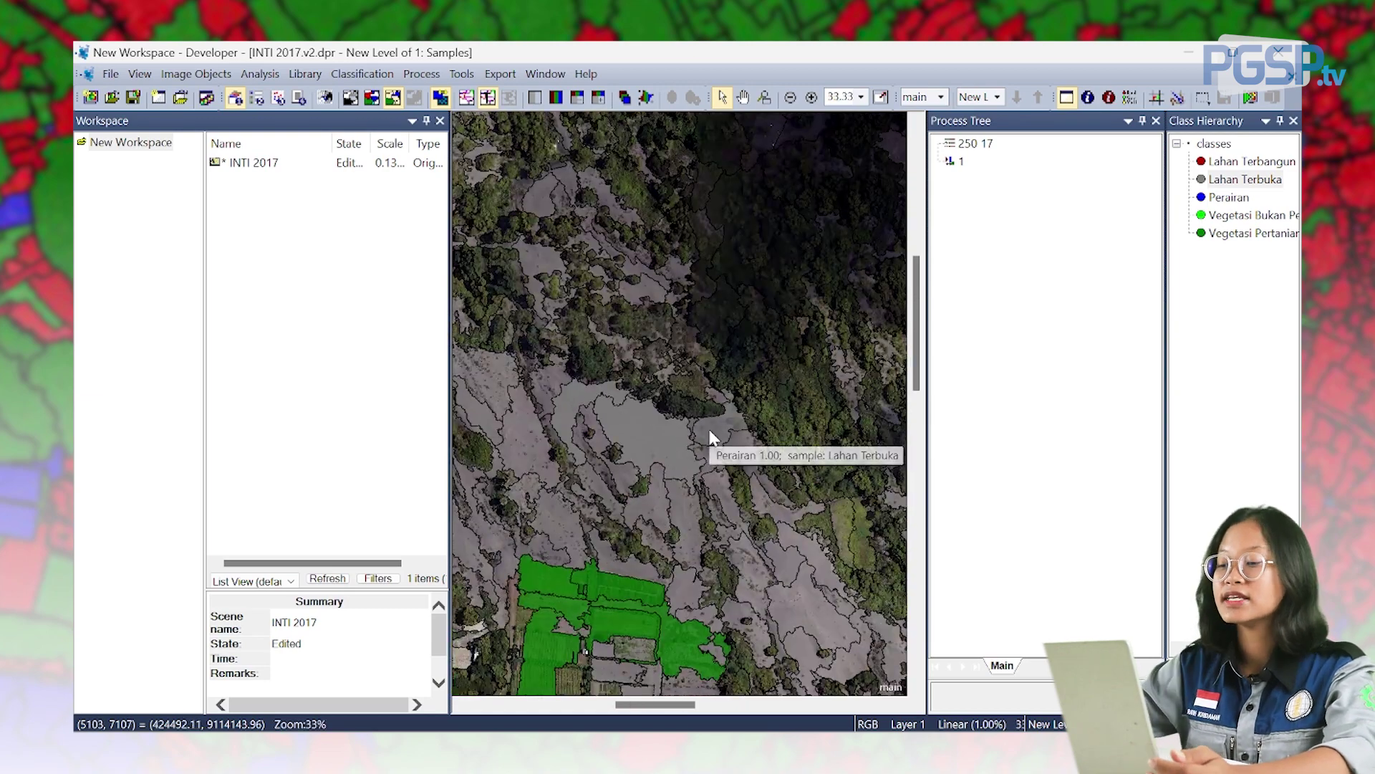
{"action": "scroll", "coordinate": [729, 361], "scroll_direction": "down", "scroll_amount": 1}
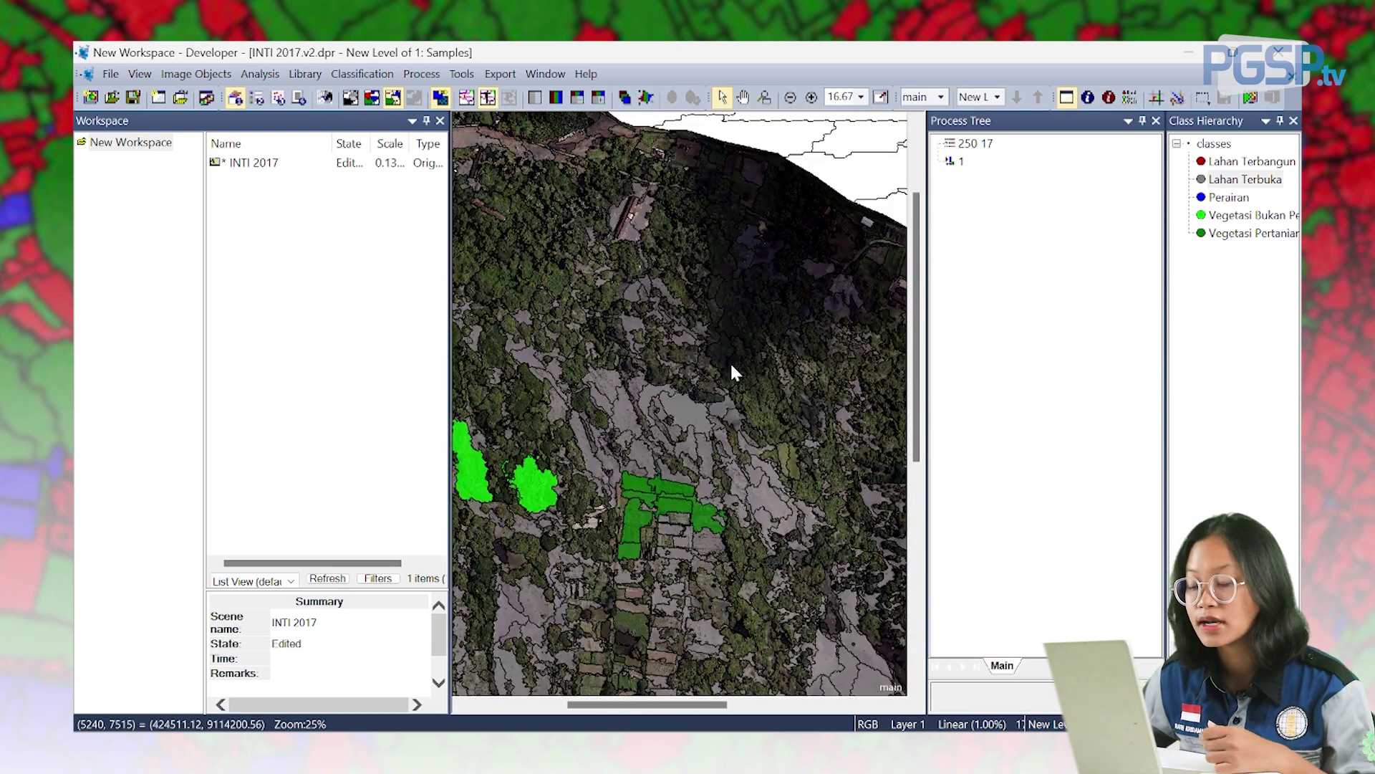
{"action": "left_click", "coordinate": [372, 97]}
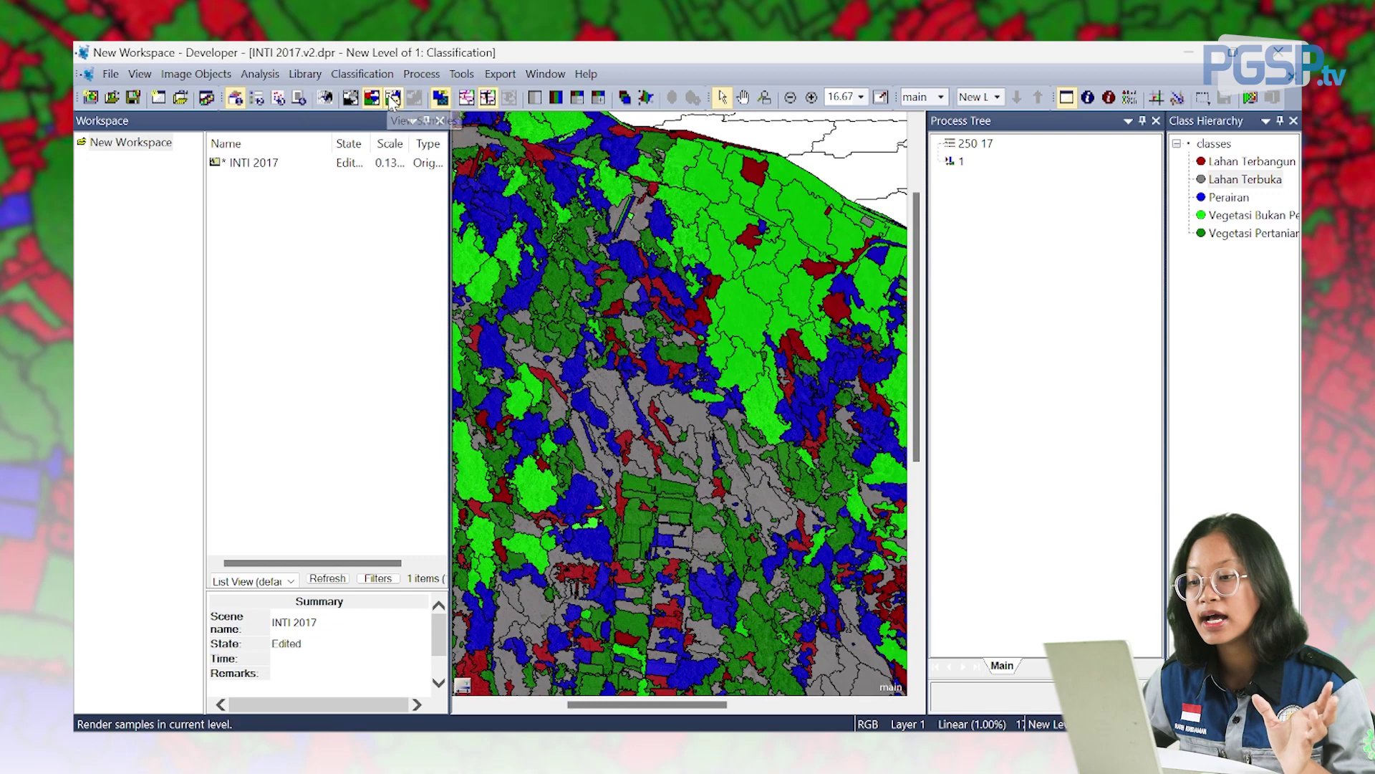
{"action": "left_click", "coordinate": [393, 97]}
{"action": "scroll", "coordinate": [733, 406], "scroll_direction": "up", "scroll_amount": 8}
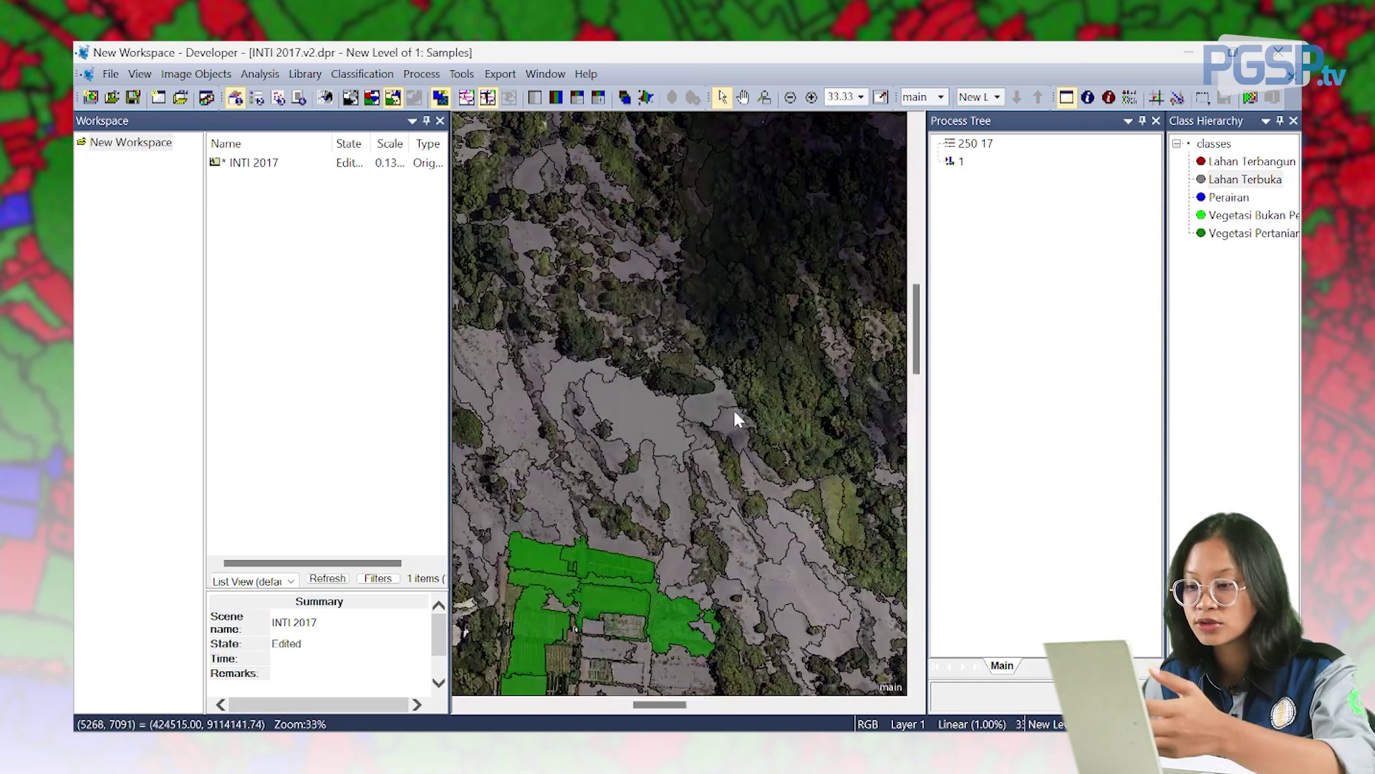
{"action": "scroll", "coordinate": [732, 425], "scroll_direction": "down", "scroll_amount": 6}
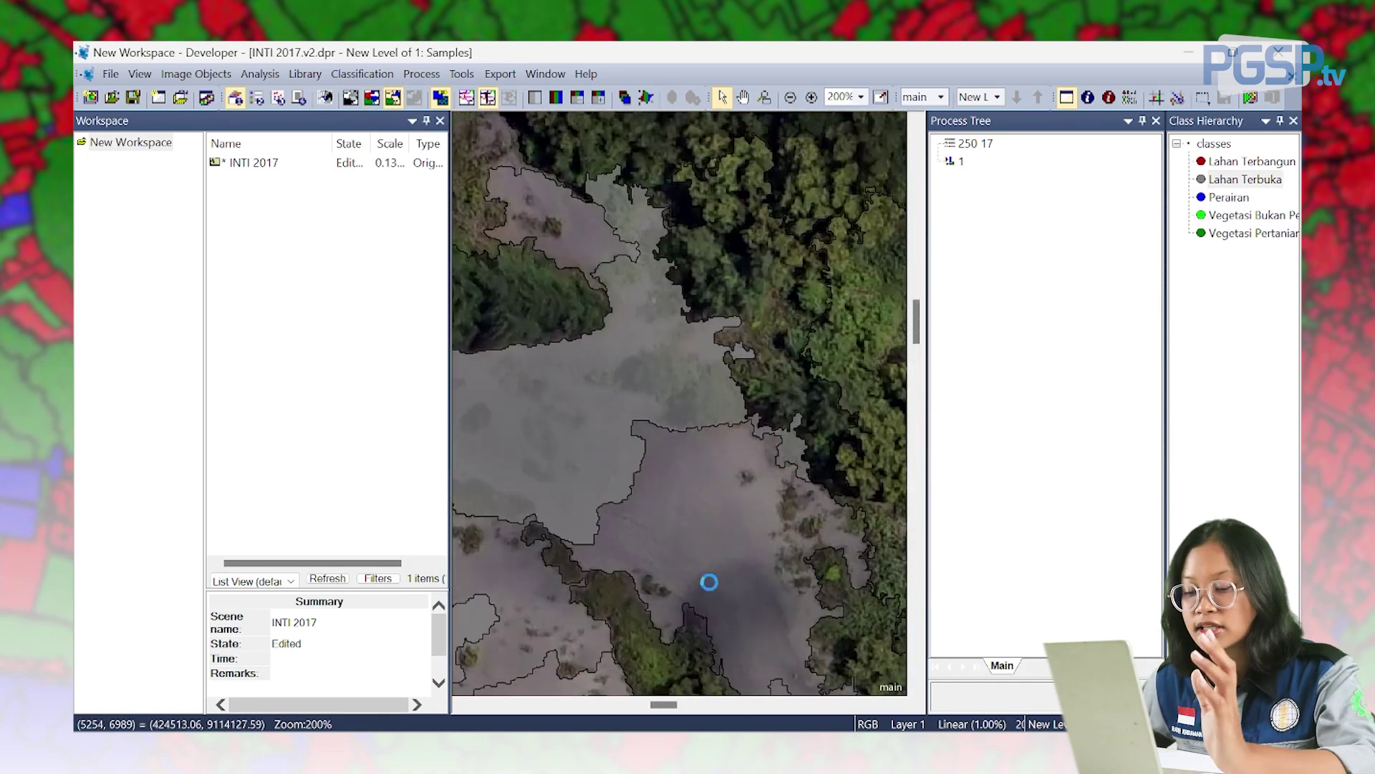
{"action": "scroll", "coordinate": [610, 506], "scroll_direction": "up", "scroll_amount": 3}
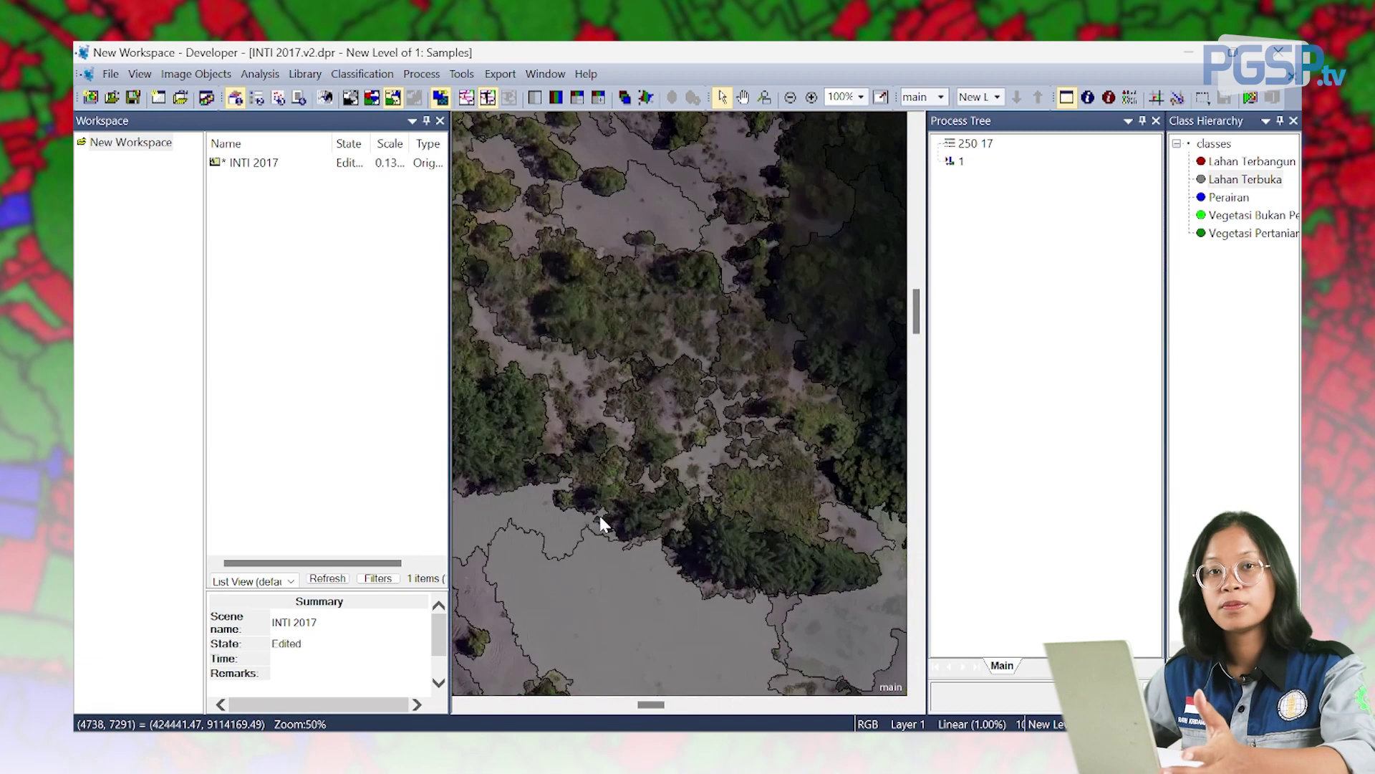
Check the classification again and add the bare patch between the trees above the large open area as a Lahan Terbuka sample
{"action": "left_click", "coordinate": [370, 97]}
{"action": "left_click", "coordinate": [393, 97]}
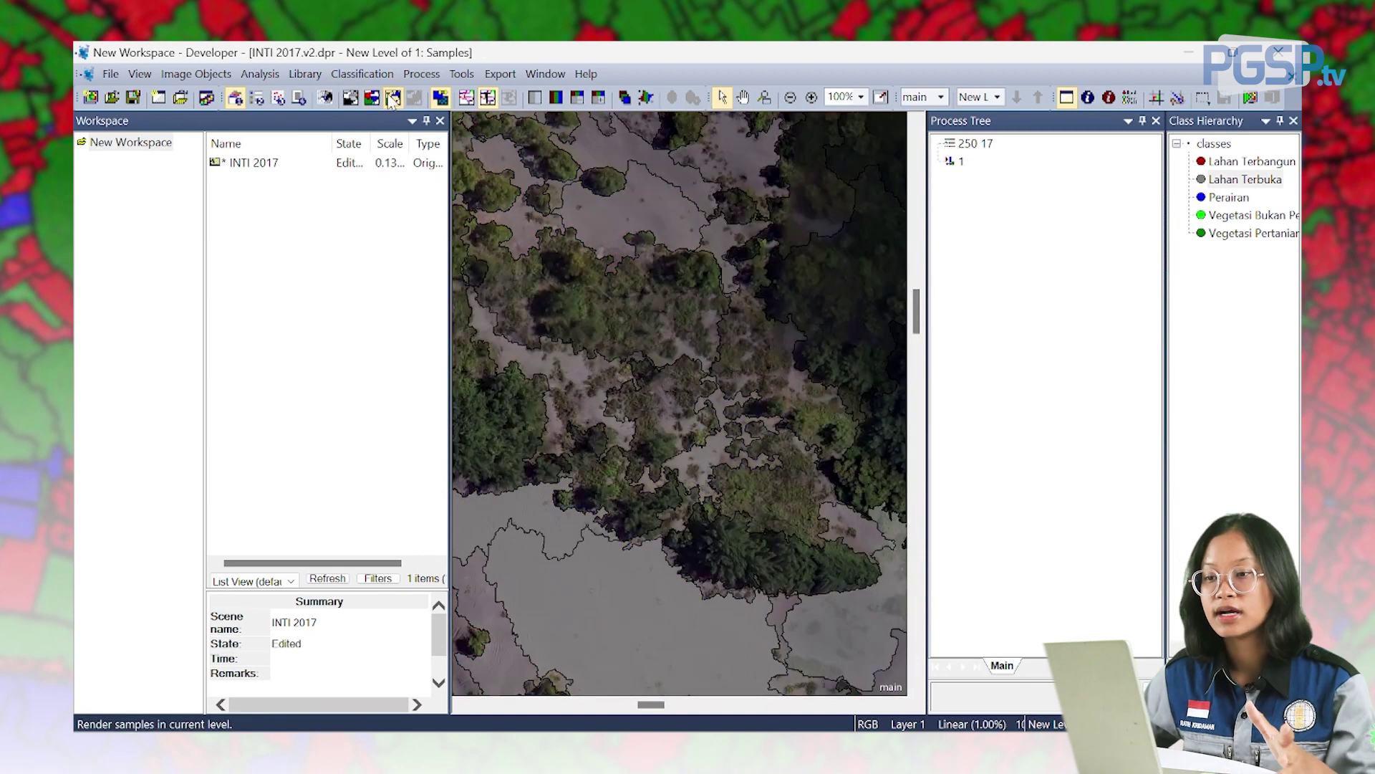
{"action": "left_click", "coordinate": [566, 364]}
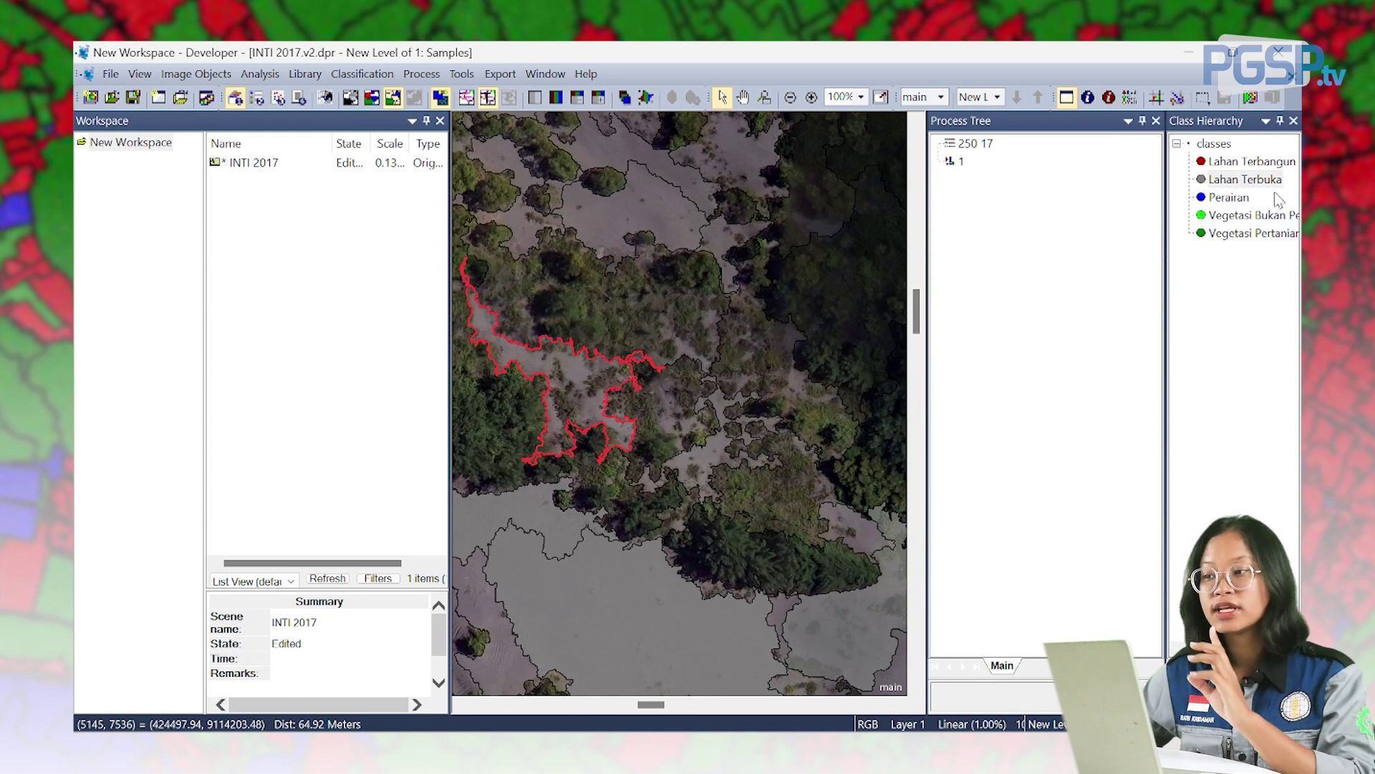
{"action": "left_click", "coordinate": [1273, 188]}
{"action": "double_click", "coordinate": [566, 379]}
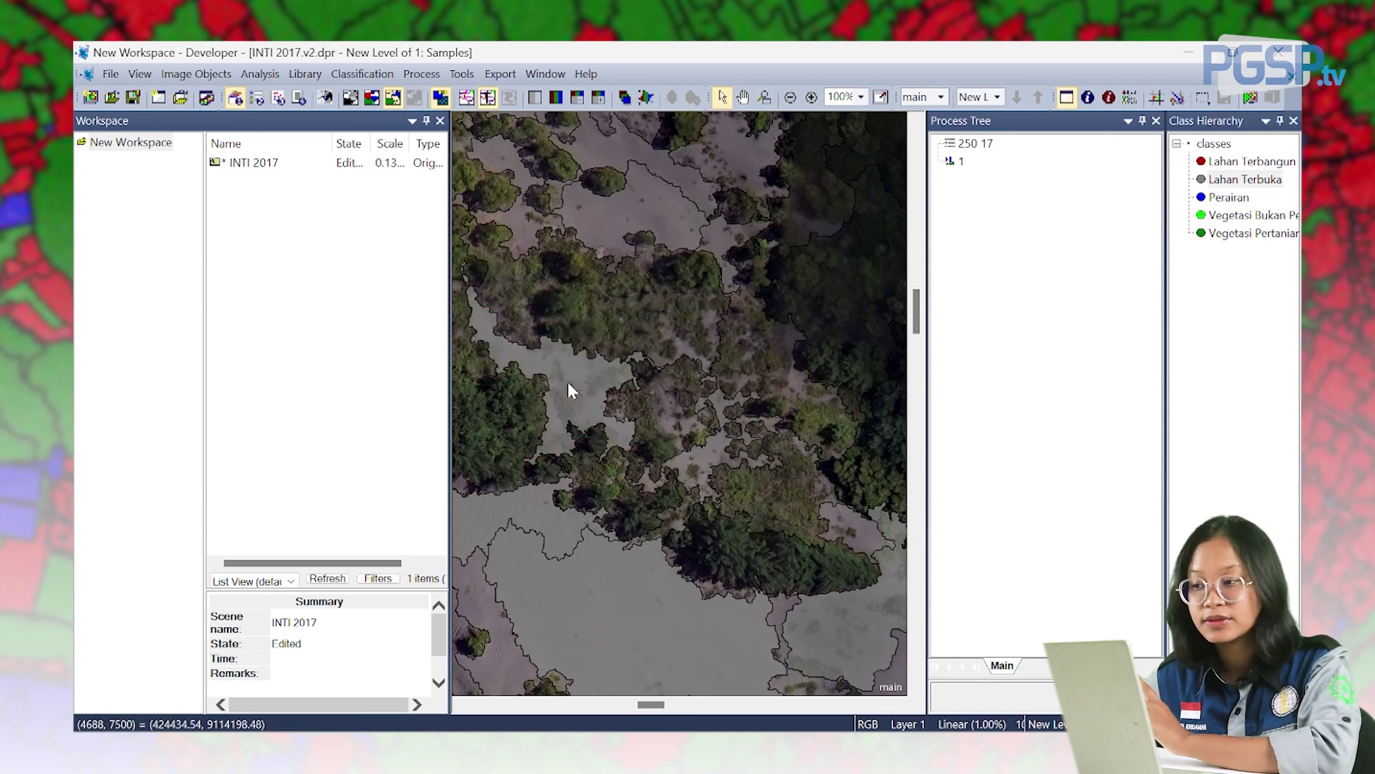
Compare the samples with the classification across the open land, finishing with the classification displayed over a wider area
{"action": "left_click", "coordinate": [375, 101]}
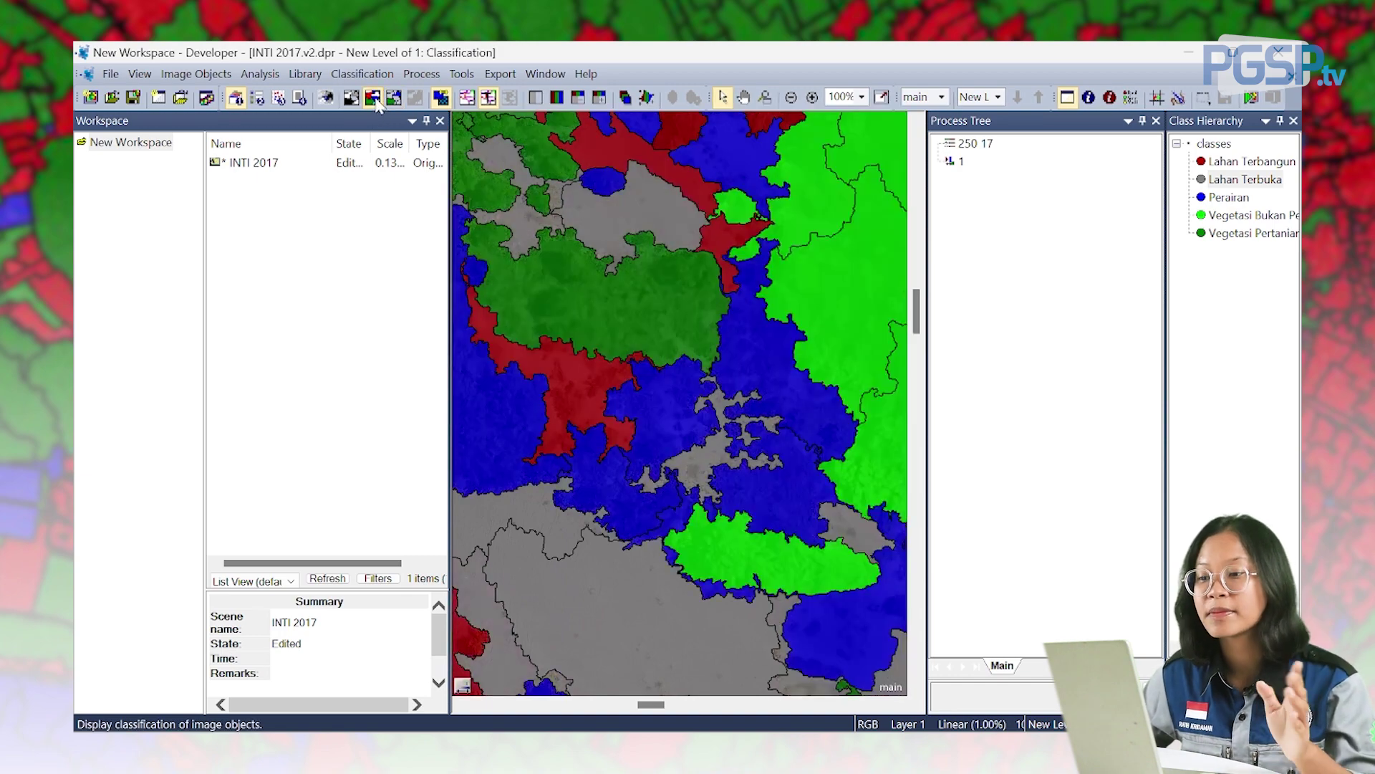
{"action": "left_click", "coordinate": [394, 99]}
{"action": "scroll", "coordinate": [733, 359], "scroll_direction": "down", "scroll_amount": 4}
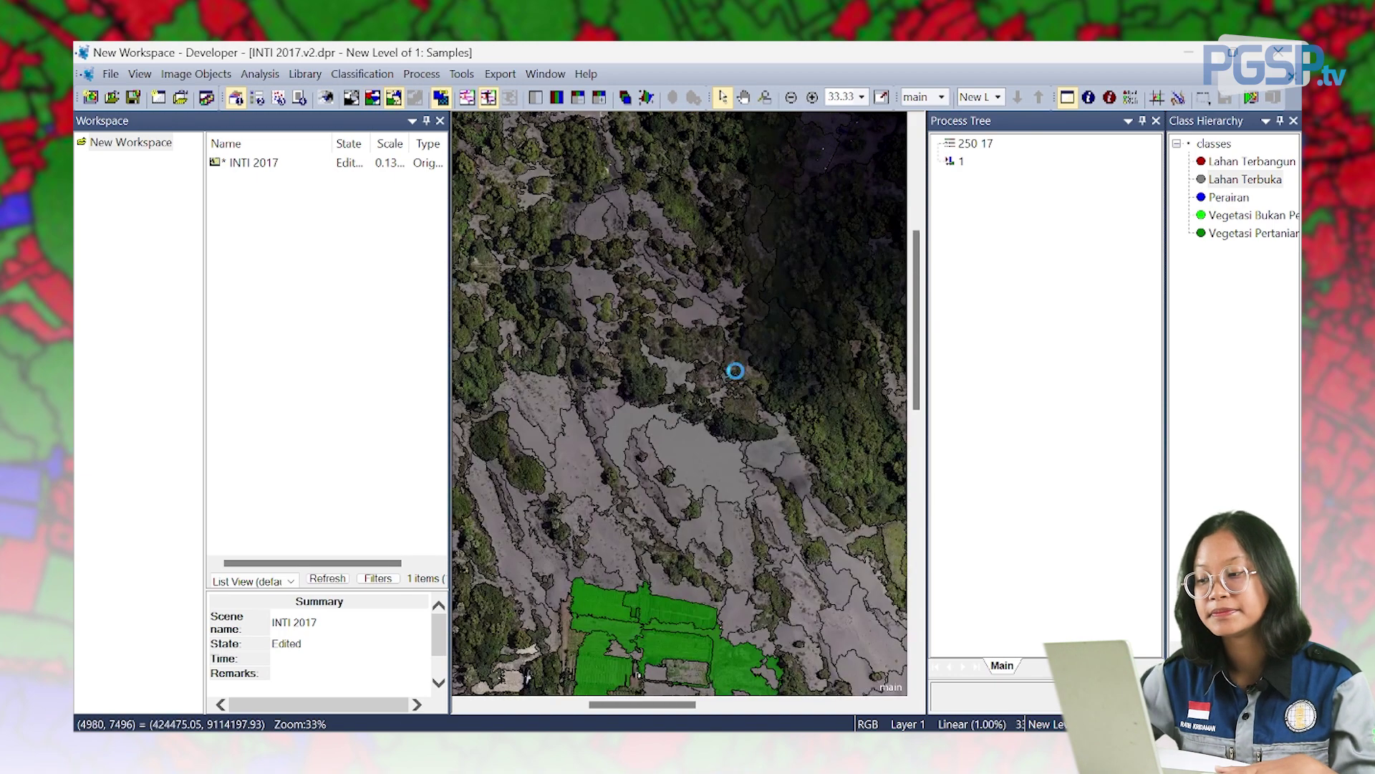
{"action": "scroll", "coordinate": [508, 397], "scroll_direction": "up", "scroll_amount": 2}
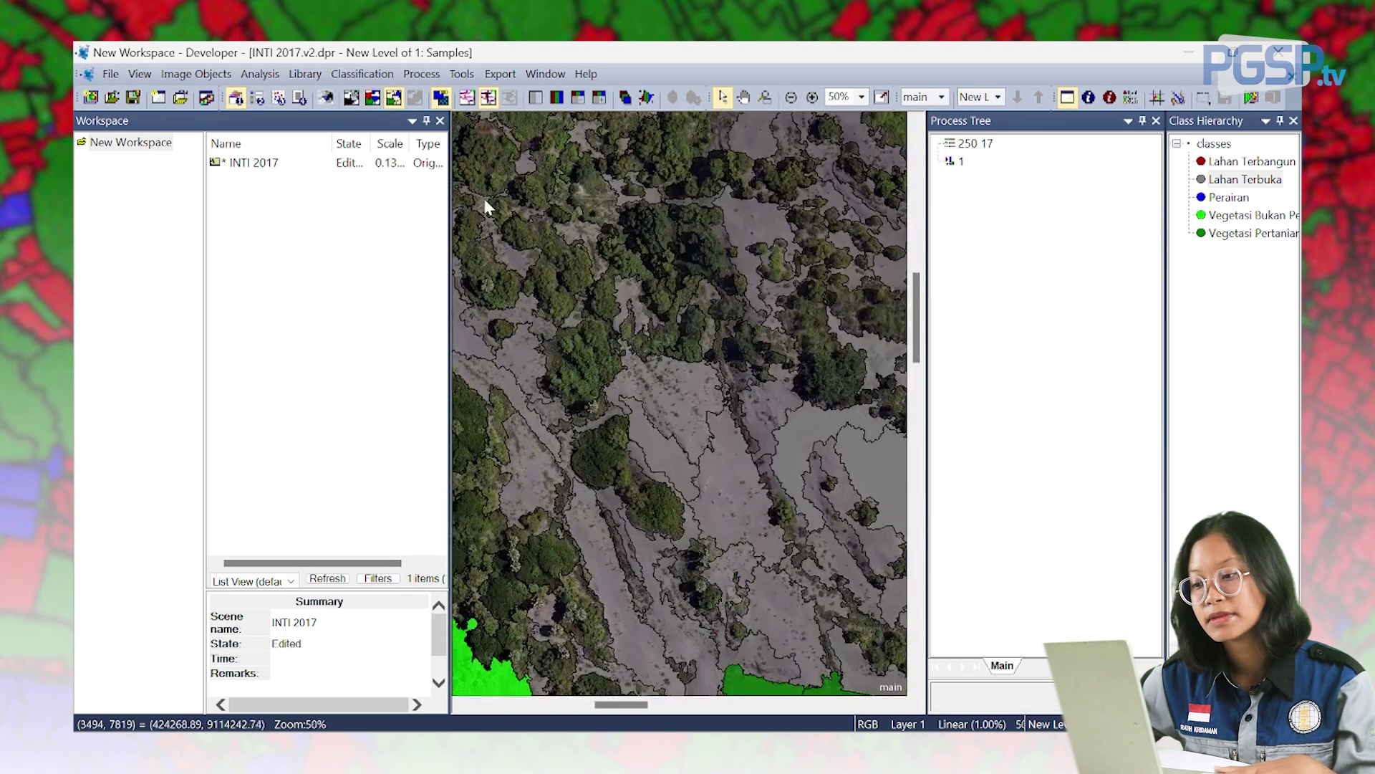
{"action": "left_click", "coordinate": [376, 101]}
{"action": "scroll", "coordinate": [596, 318], "scroll_direction": "down", "scroll_amount": 2}
{"action": "scroll", "coordinate": [587, 333], "scroll_direction": "up", "scroll_amount": 2}
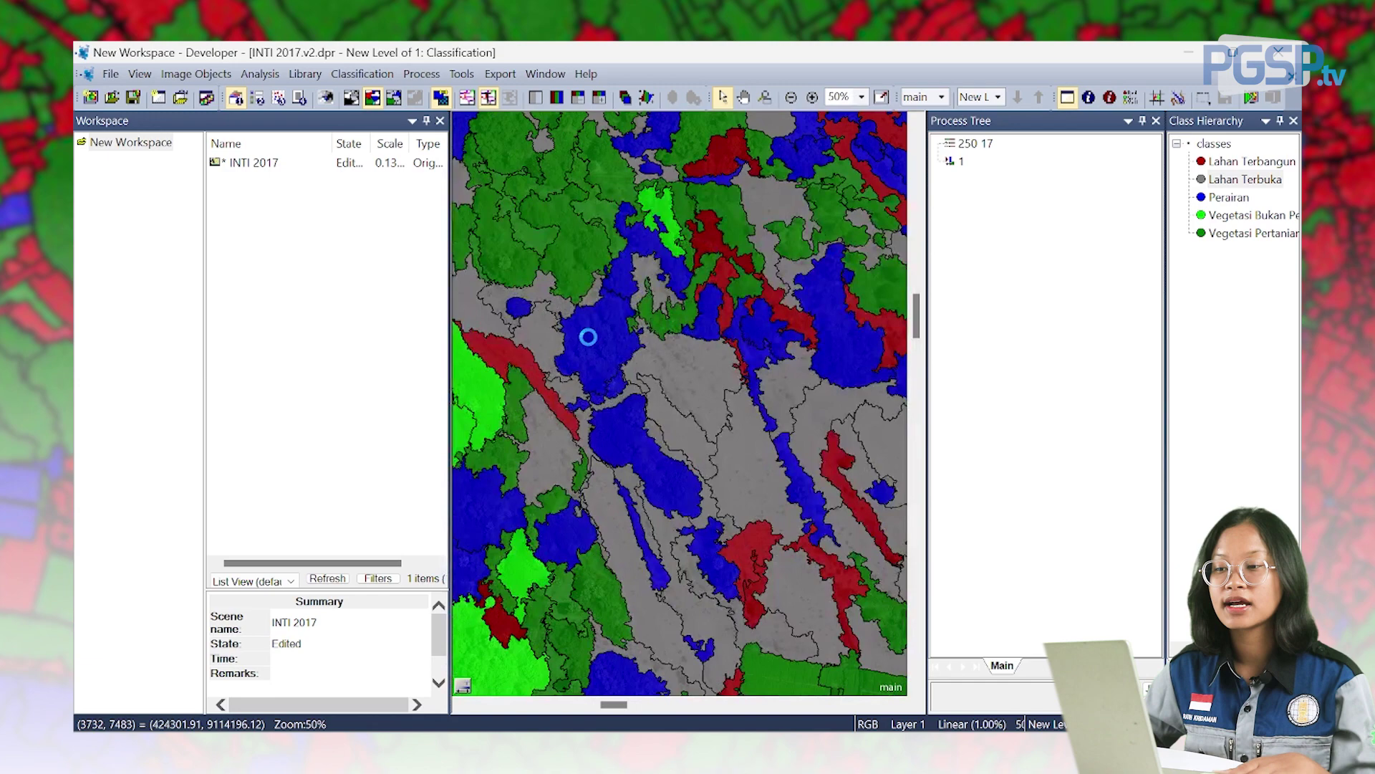
{"action": "scroll", "coordinate": [588, 337], "scroll_direction": "down", "scroll_amount": 3}
Start an accuracy assessment of the New Level objects with the statistic type Error Matrix based on Samples
{"action": "left_click", "coordinate": [461, 74]}
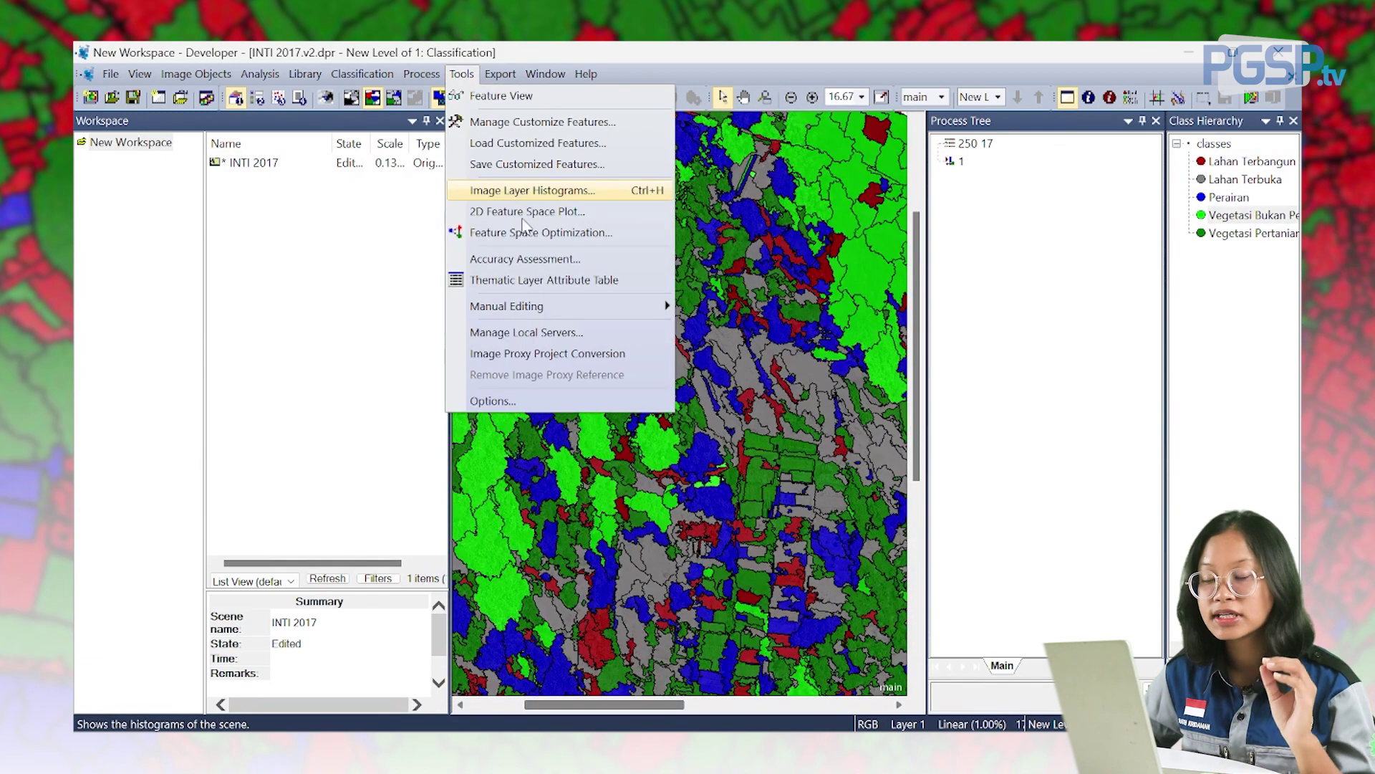
{"action": "left_click", "coordinate": [529, 261]}
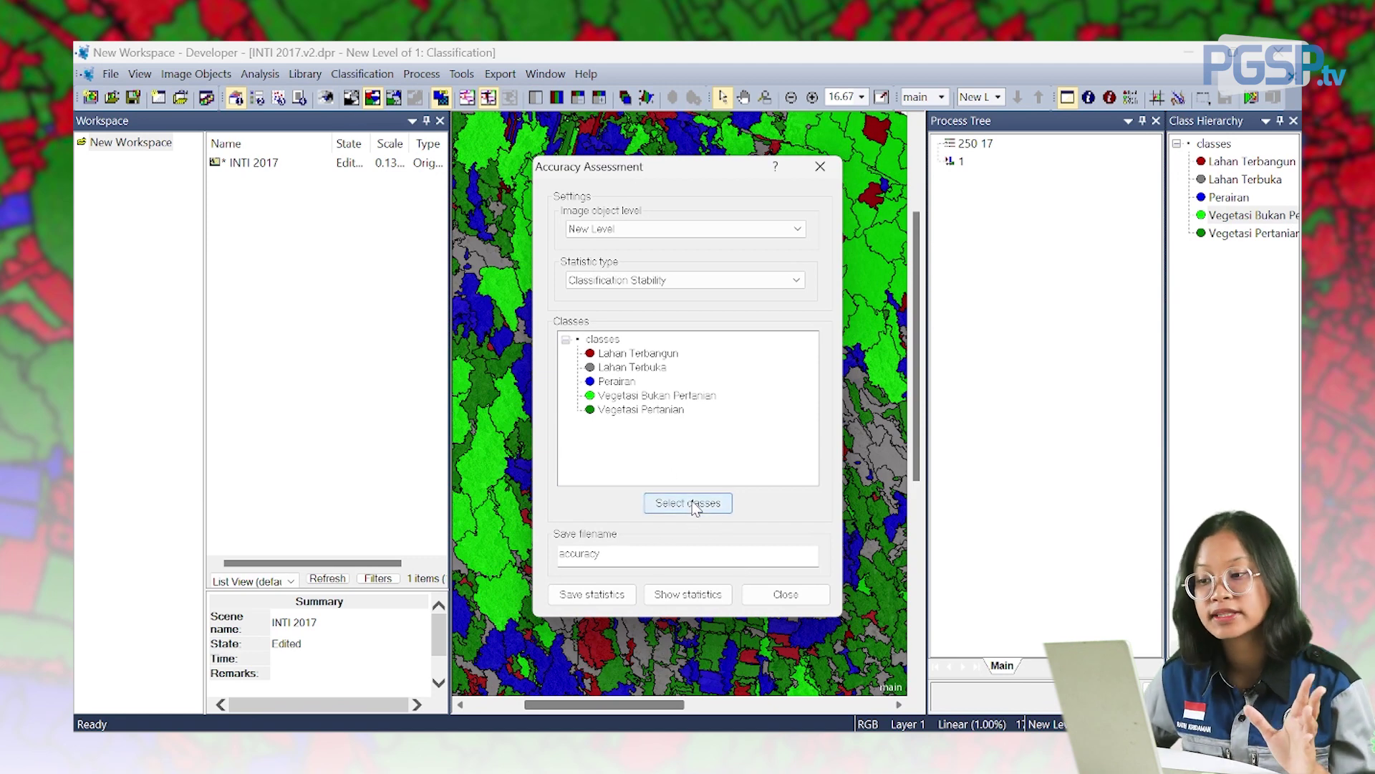
{"action": "left_click", "coordinate": [700, 282]}
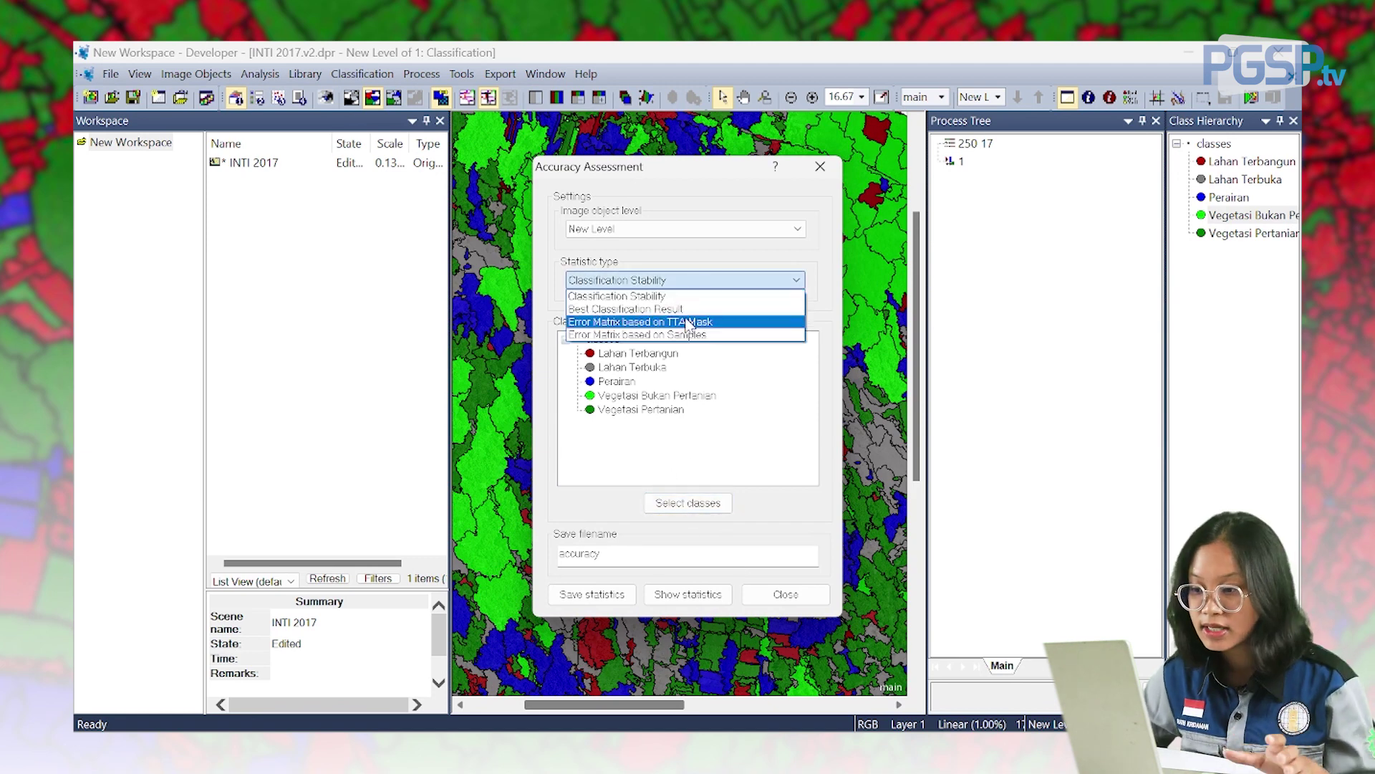
{"action": "left_click", "coordinate": [682, 335]}
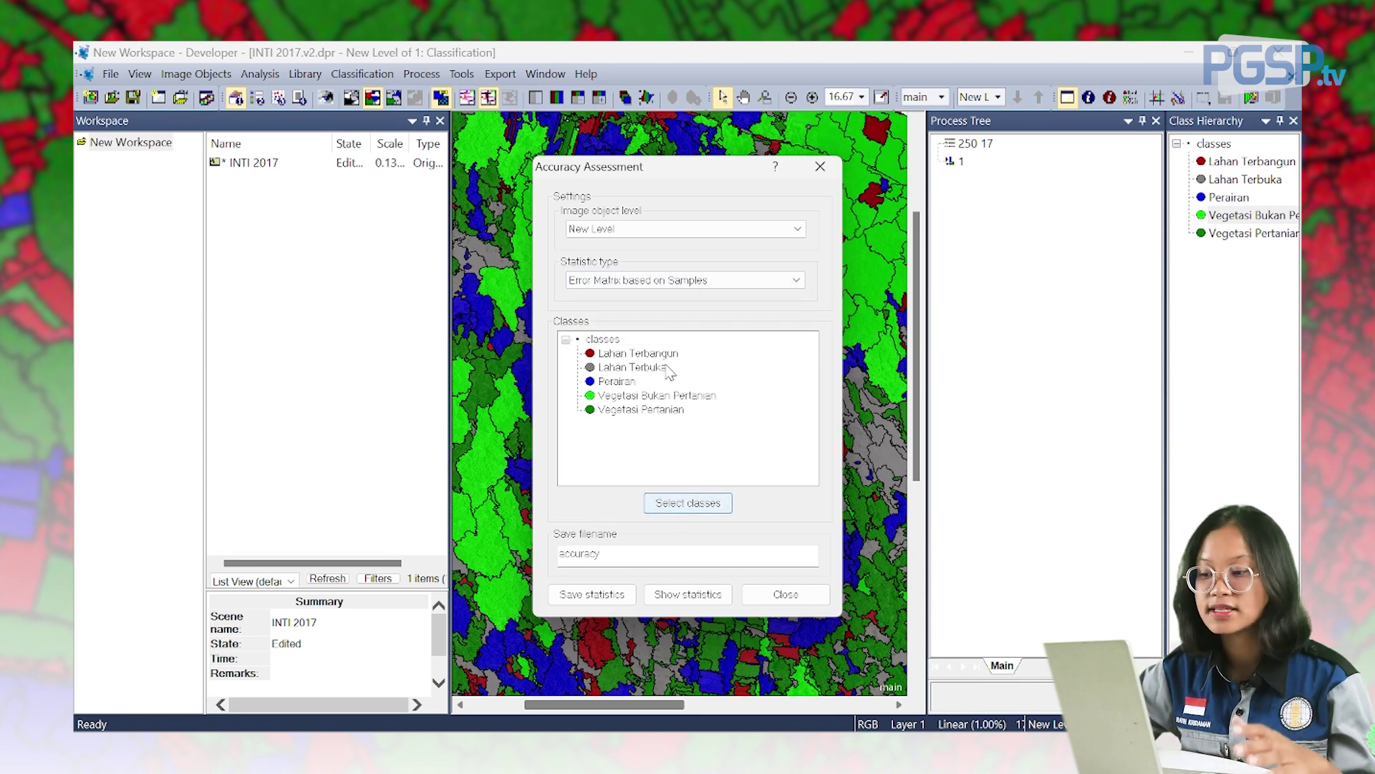
Show the error matrix statistics, review the overall accuracy and KIA totals, and close the accuracy assessment
{"action": "left_click", "coordinate": [686, 594]}
{"action": "scroll", "coordinate": [688, 401], "scroll_direction": "down", "scroll_amount": 3}
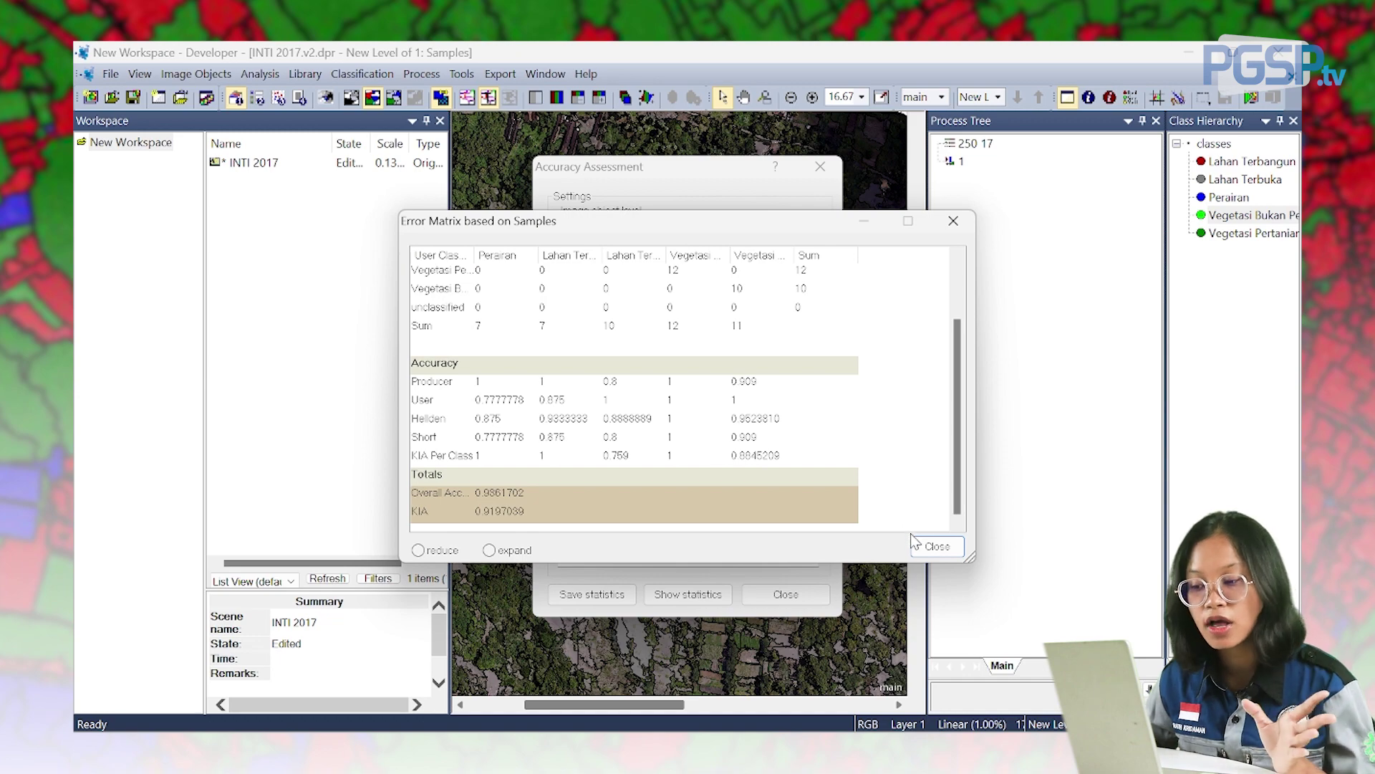
{"action": "left_click", "coordinate": [933, 545]}
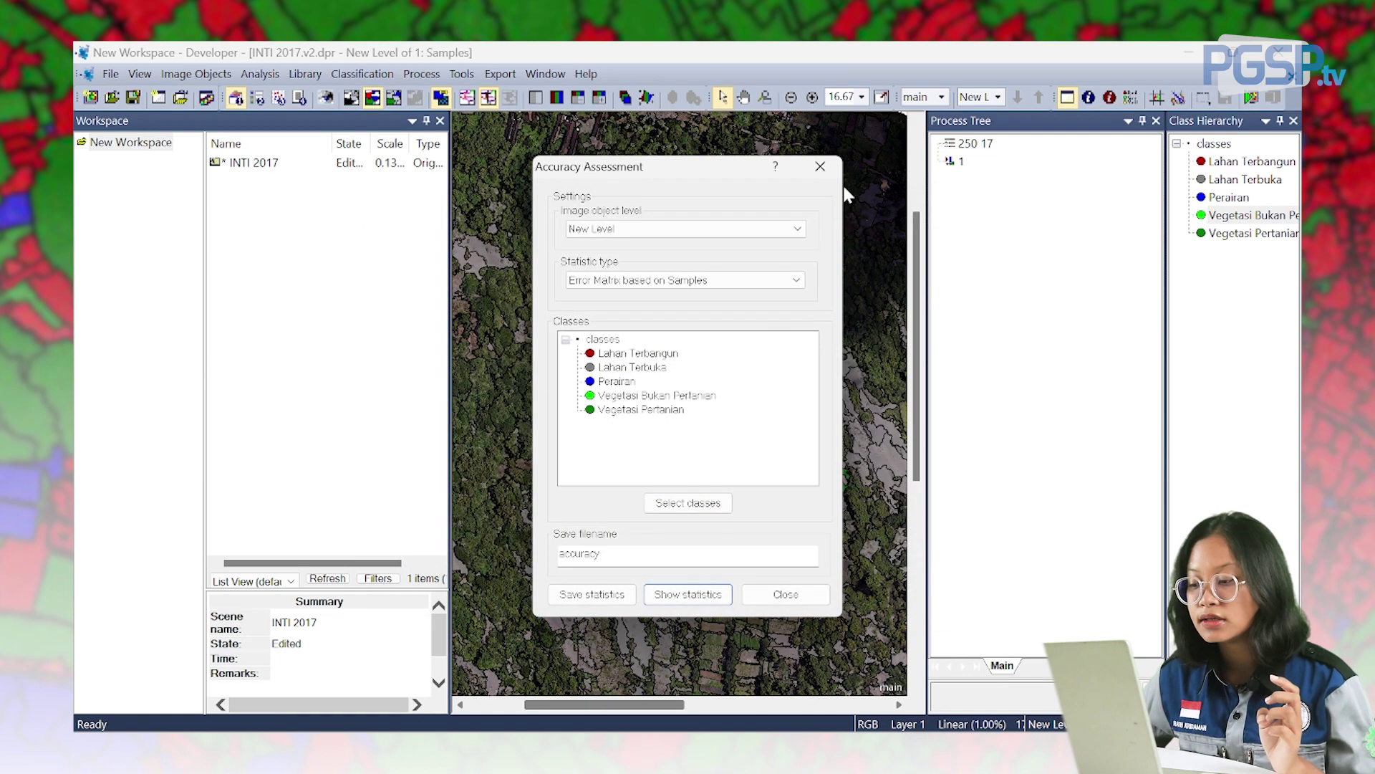
{"action": "left_click", "coordinate": [821, 166]}
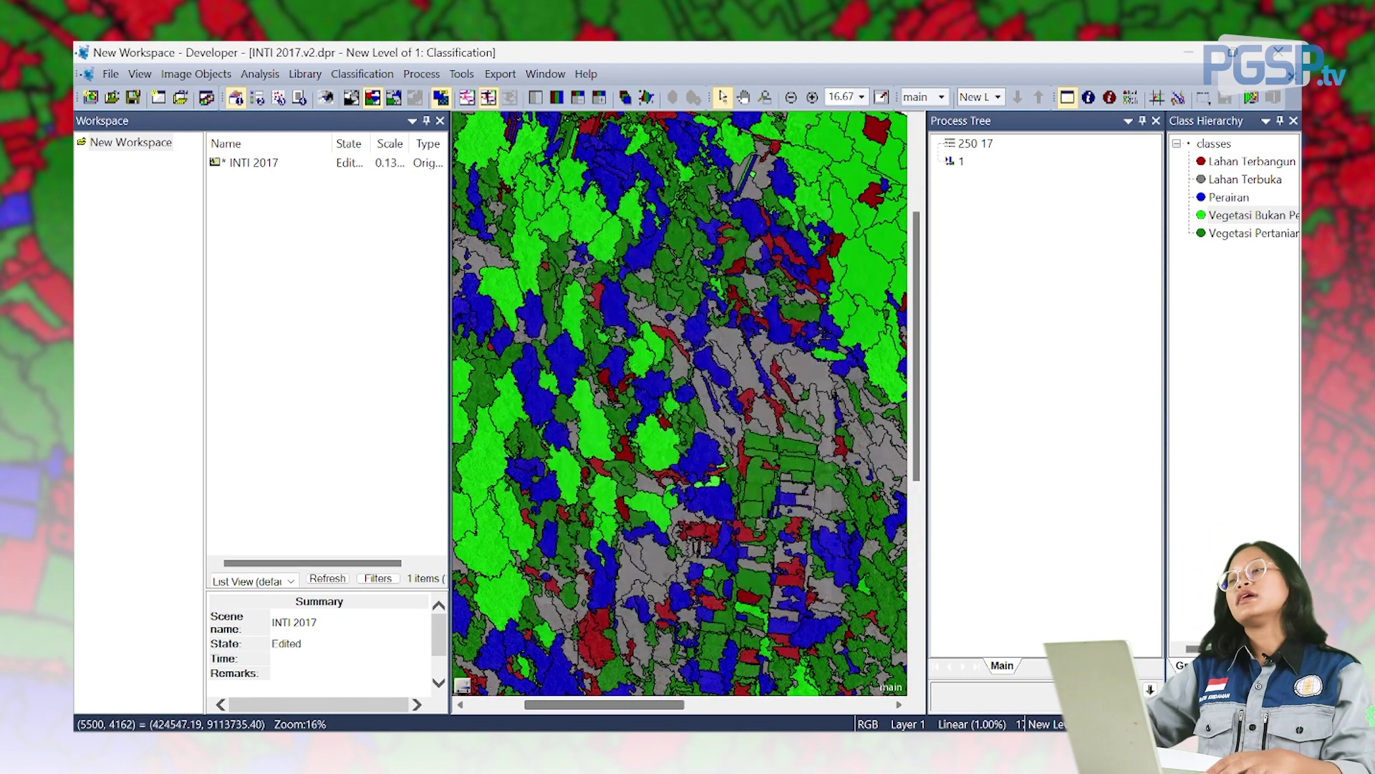